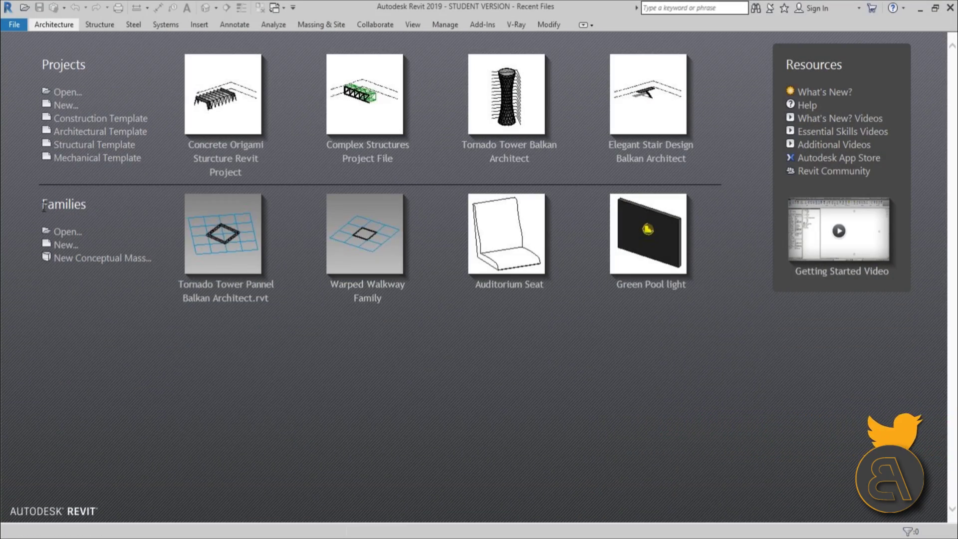
Create a new family from the Metric Furniture template in the English family templates folder.
{"action": "left_click", "coordinate": [60, 245]}
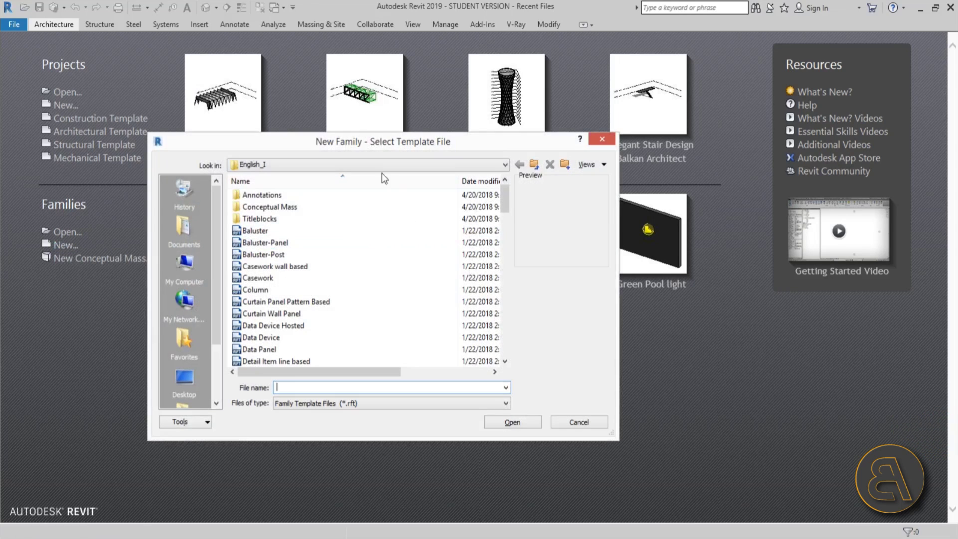
{"action": "left_click", "coordinate": [535, 166]}
{"action": "left_click_drag", "start_coordinate": [439, 142], "coordinate": [455, 94]}
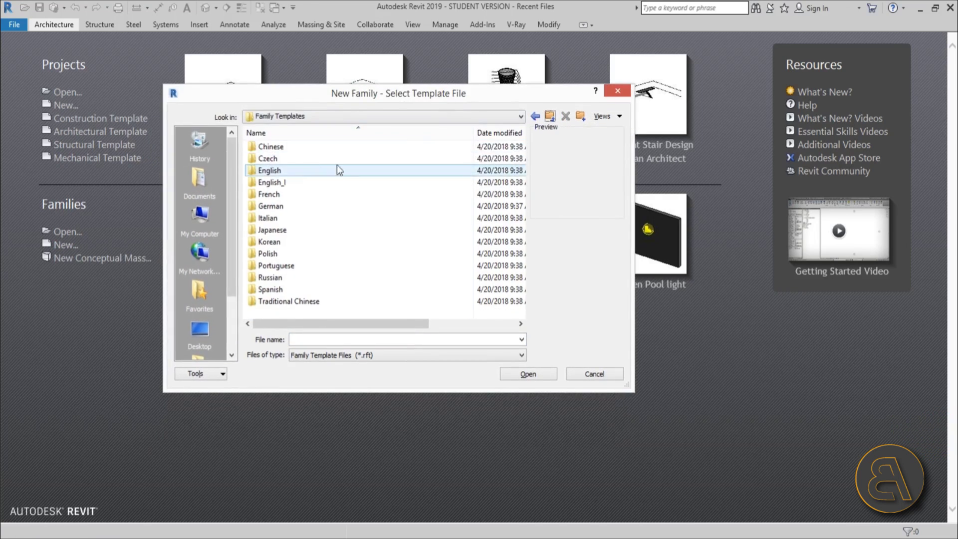
{"action": "double_click", "coordinate": [291, 171]}
{"action": "left_click_drag", "start_coordinate": [522, 159], "coordinate": [526, 202]}
{"action": "left_click", "coordinate": [276, 243]}
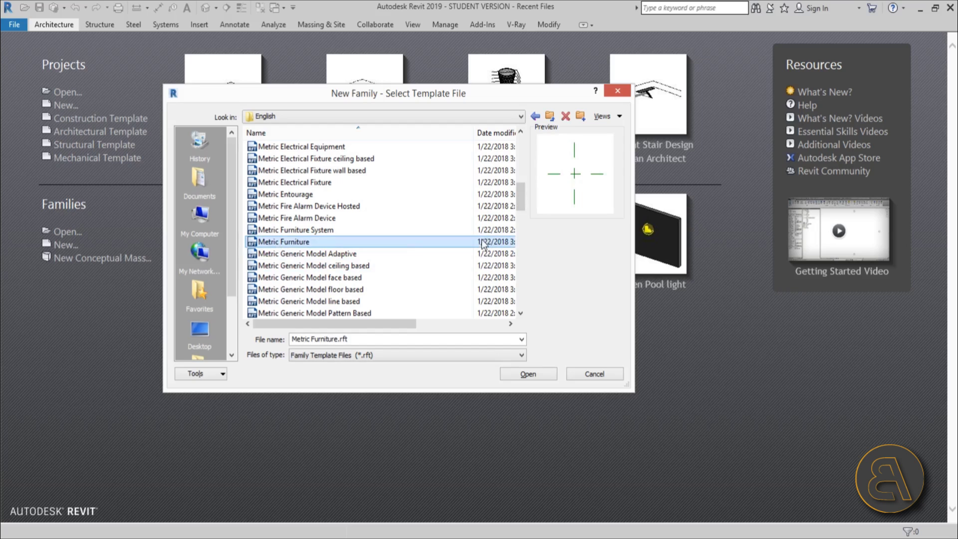
{"action": "scroll", "coordinate": [376, 281], "scroll_direction": "down", "scroll_amount": 3}
{"action": "scroll", "coordinate": [377, 281], "scroll_direction": "up", "scroll_amount": 3}
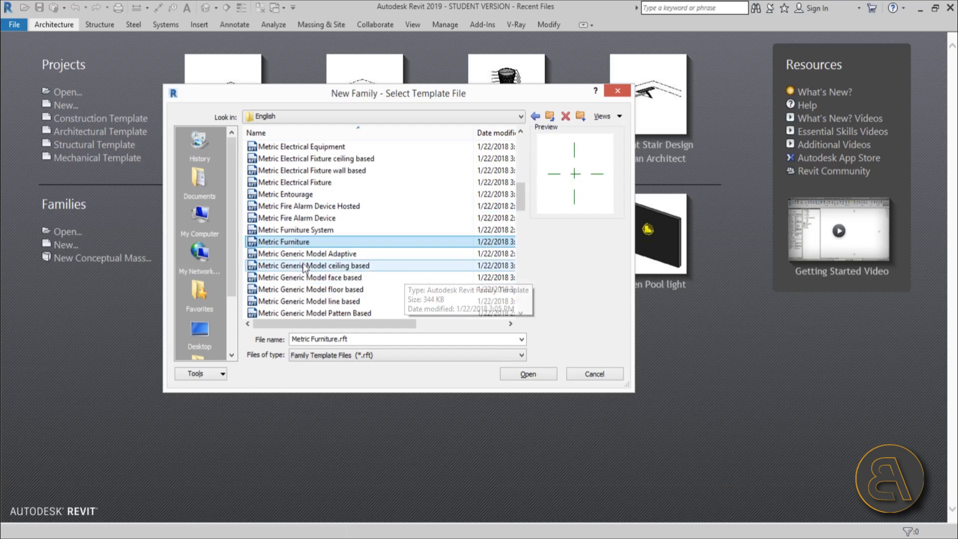
{"action": "left_click", "coordinate": [529, 375]}
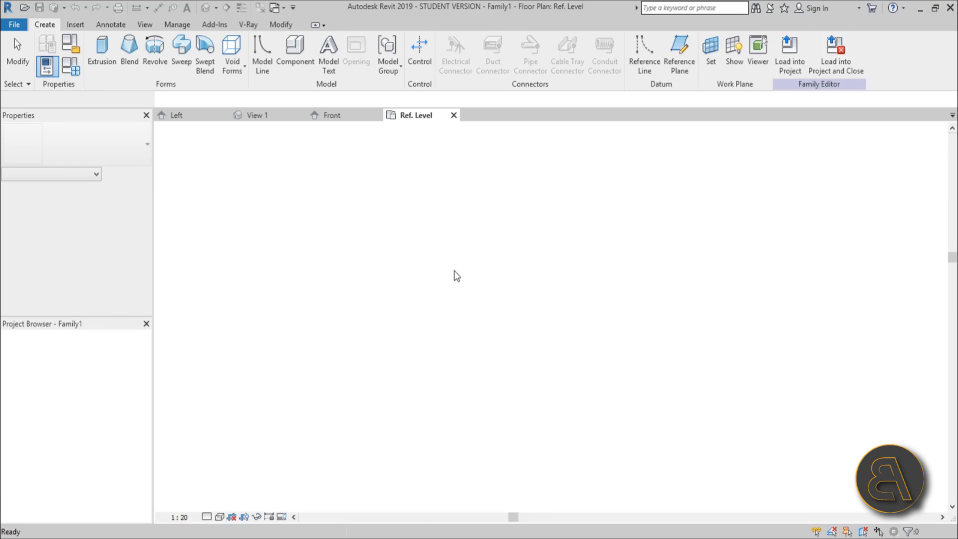
Set the project's length units to centimeters.
{"action": "key", "text": "u"}
{"action": "key", "text": "n"}
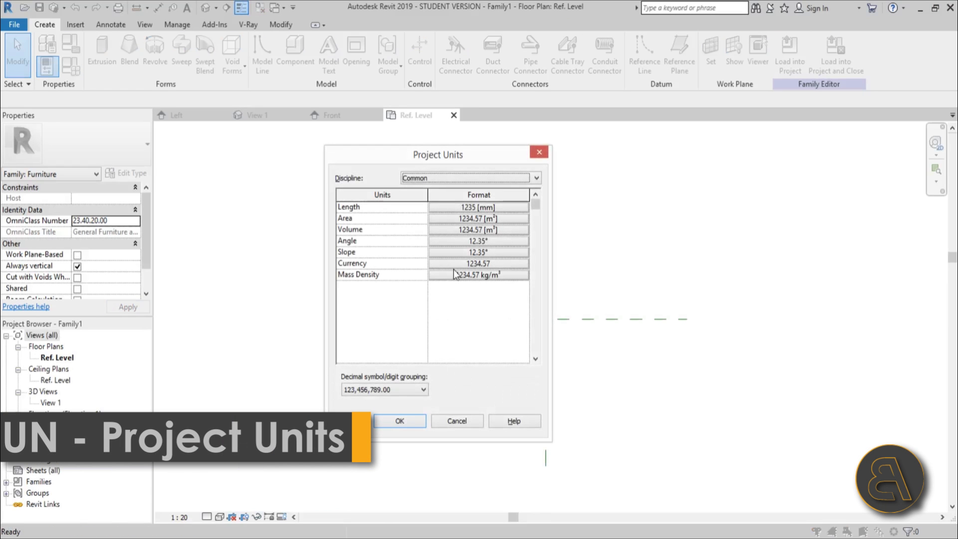
{"action": "left_click", "coordinate": [478, 209]}
{"action": "left_click", "coordinate": [480, 284]}
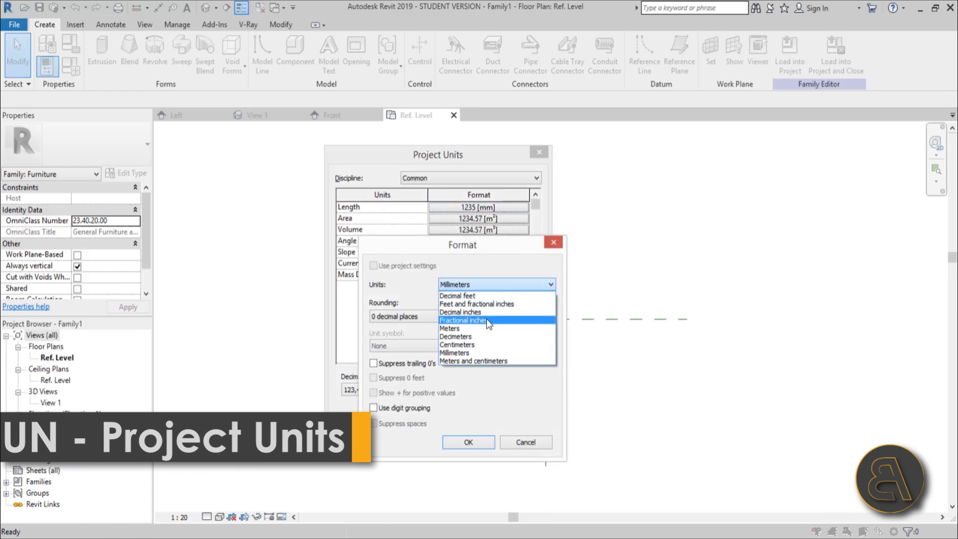
{"action": "left_click", "coordinate": [474, 345]}
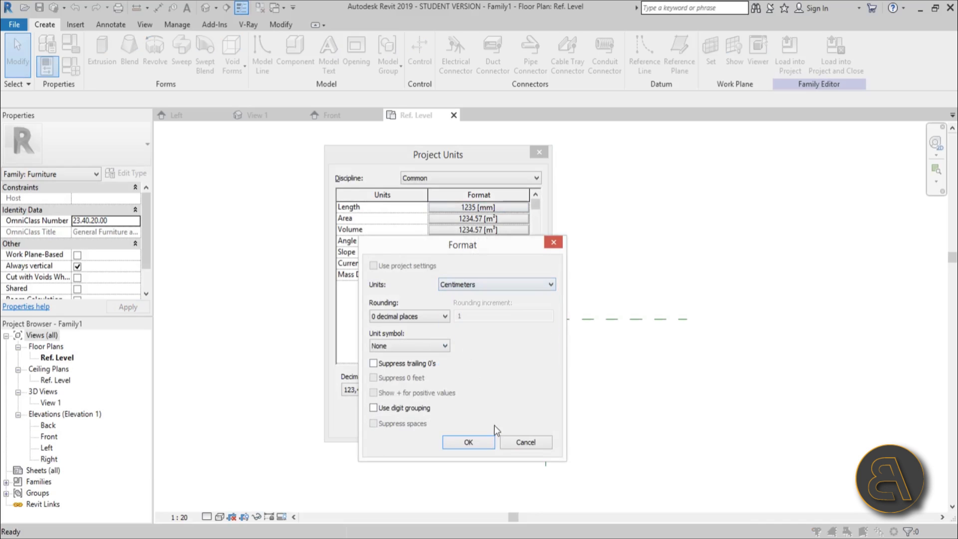
{"action": "left_click", "coordinate": [475, 444]}
{"action": "left_click", "coordinate": [411, 424]}
Draw two horizontal reference planes in the Ref. Level plan, about 45 cm above and 25 cm below the central horizontal plane.
{"action": "middle_click_drag", "start_coordinate": [594, 354], "coordinate": [515, 338]}
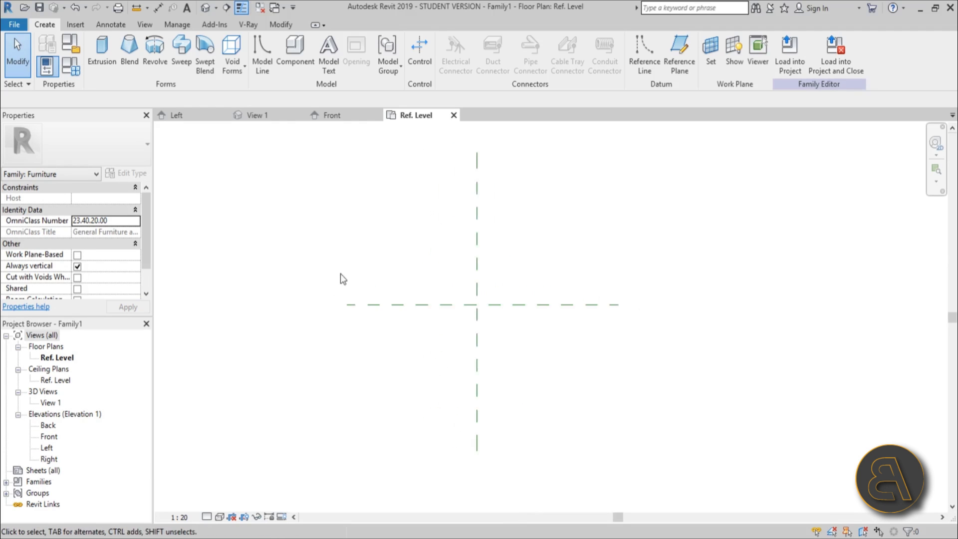
{"action": "middle_click_drag", "start_coordinate": [525, 432], "coordinate": [512, 428]}
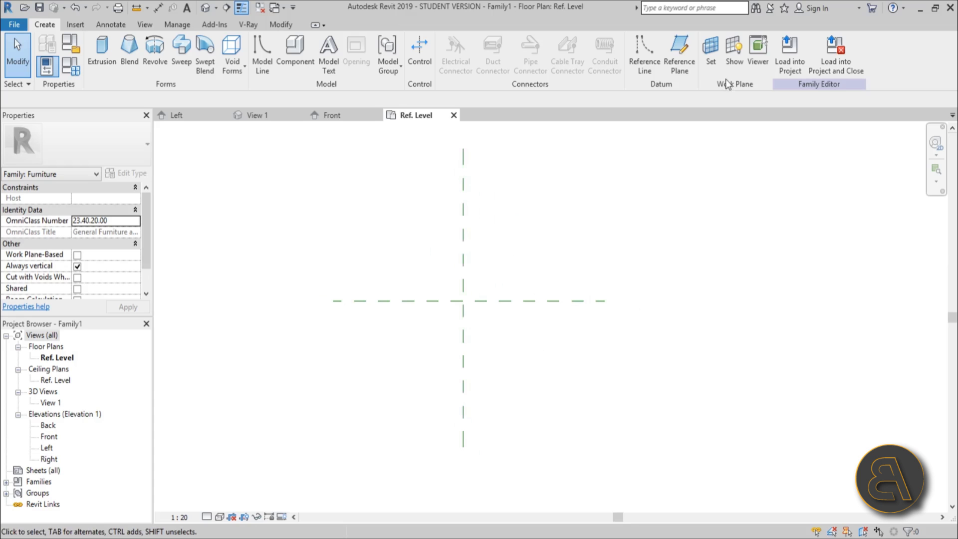
{"action": "left_click", "coordinate": [680, 54]}
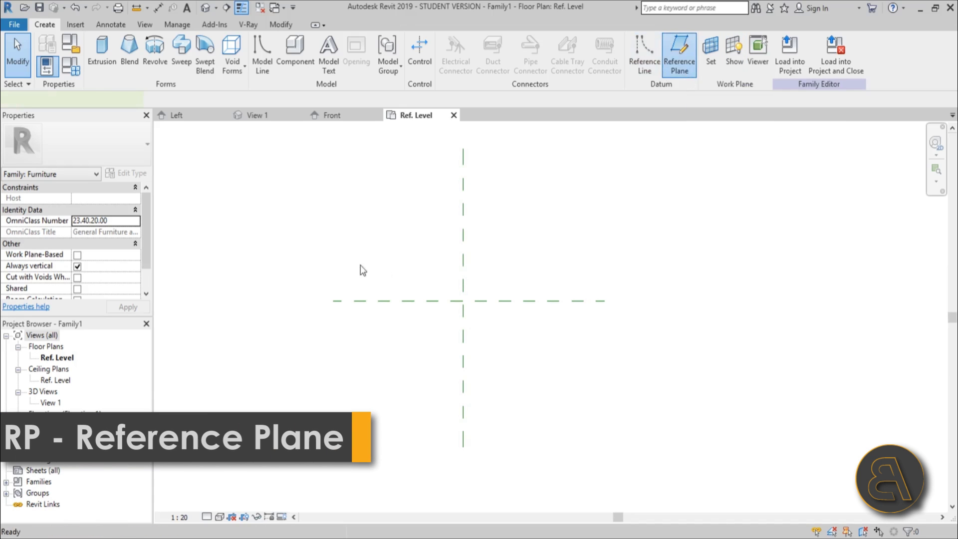
{"action": "left_click", "coordinate": [273, 253]}
{"action": "left_click", "coordinate": [687, 254]}
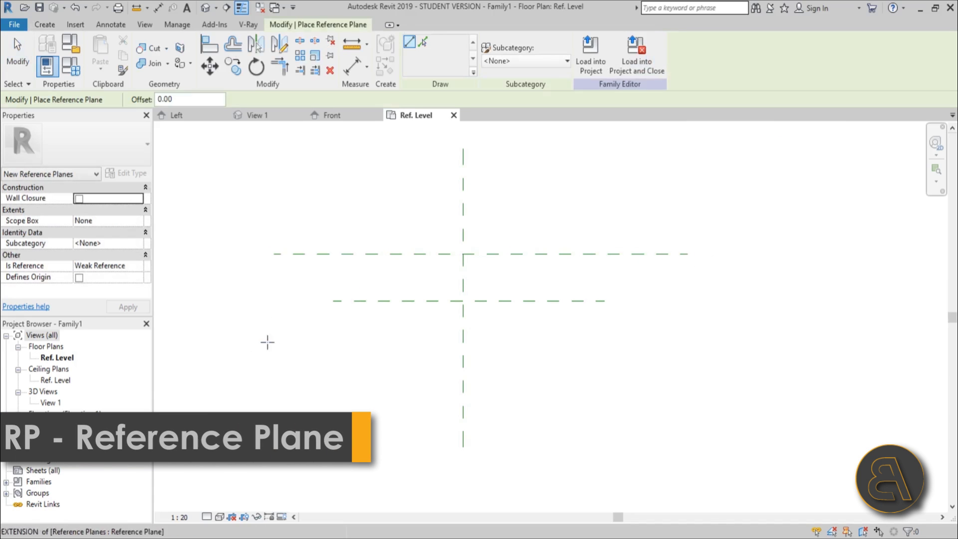
{"action": "left_click", "coordinate": [272, 326]}
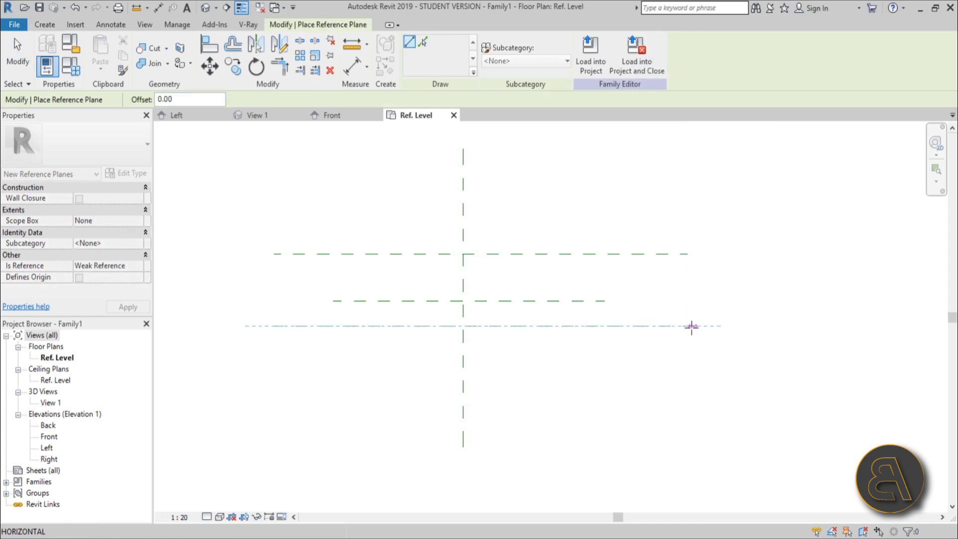
{"action": "left_click", "coordinate": [689, 327]}
{"action": "key", "text": "Escape"}
{"action": "key", "text": "Escape"}
Set the lower horizontal reference plane's distance from the central plane to 30 cm.
{"action": "left_click", "coordinate": [419, 327]}
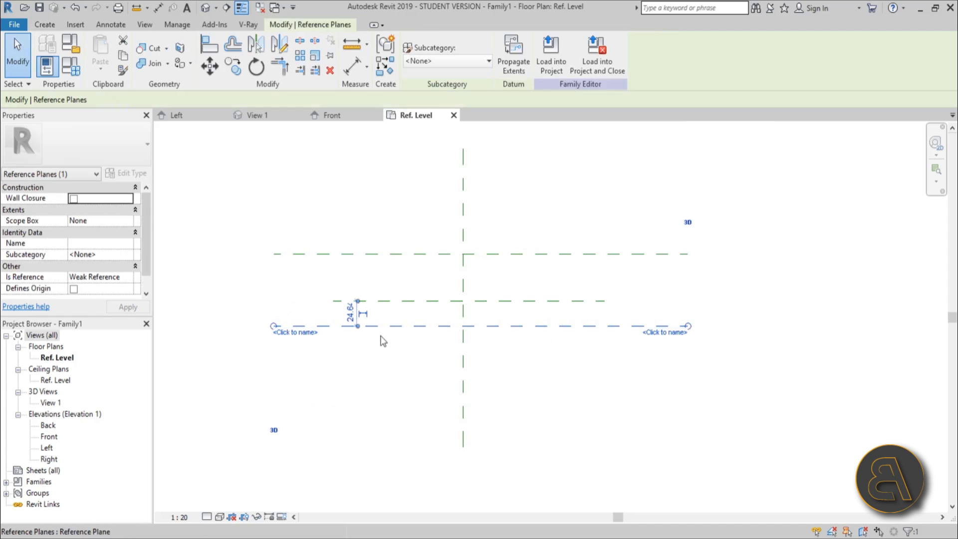
{"action": "left_click", "coordinate": [351, 319]}
{"action": "type", "text": "30"}
{"action": "key", "text": "Return"}
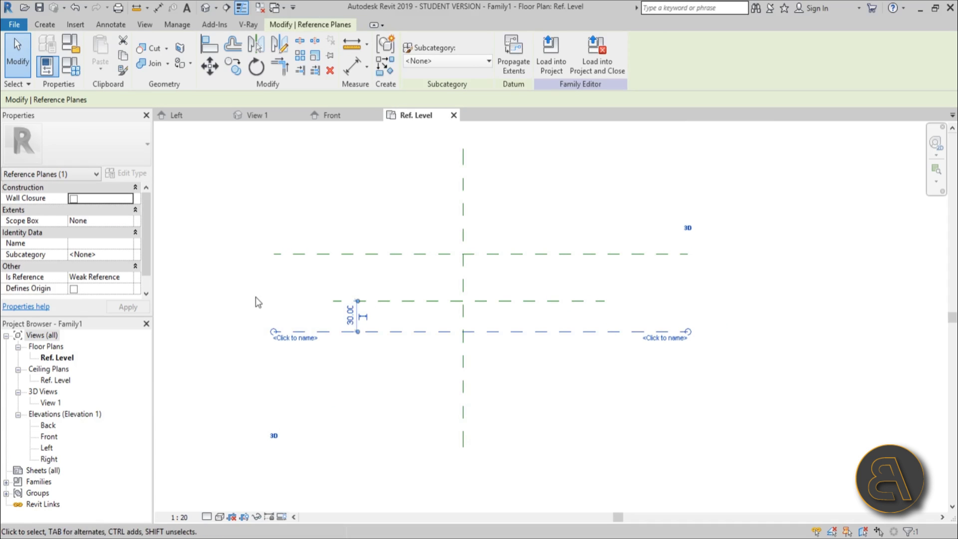
{"action": "key", "text": "Escape"}
Set the upper horizontal reference plane's distance from the central plane to 30 cm.
{"action": "left_click", "coordinate": [368, 254]}
{"action": "left_click", "coordinate": [351, 278]}
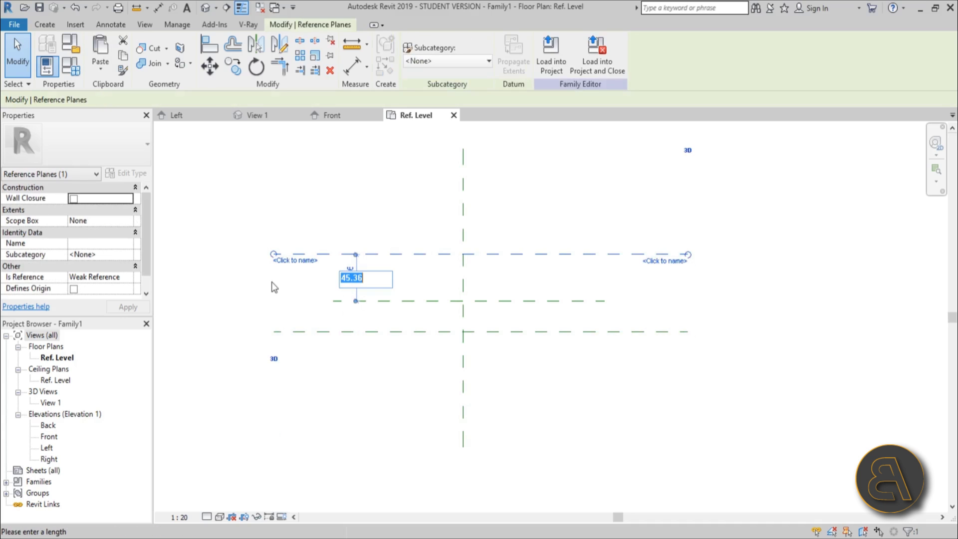
{"action": "type", "text": "30"}
{"action": "key", "text": "Return"}
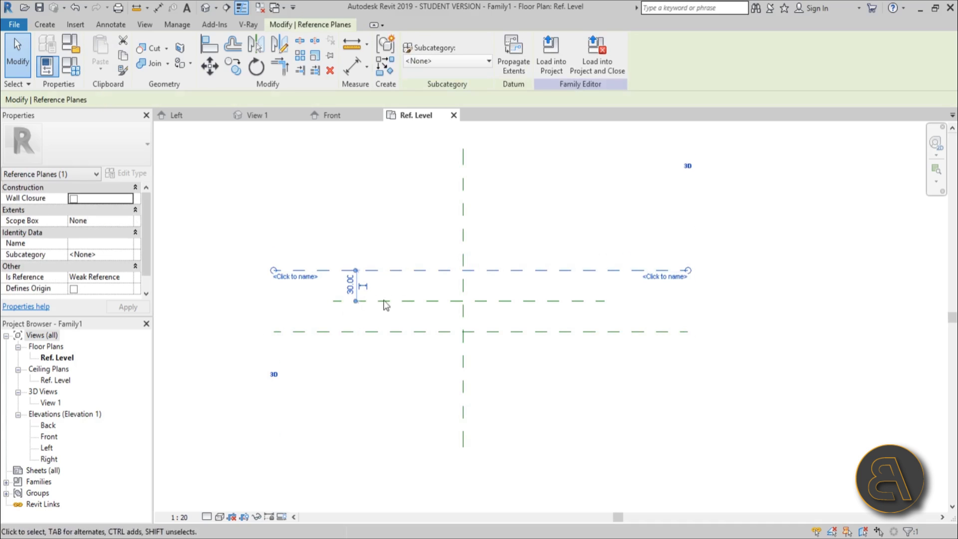
{"action": "key", "text": "Escape"}
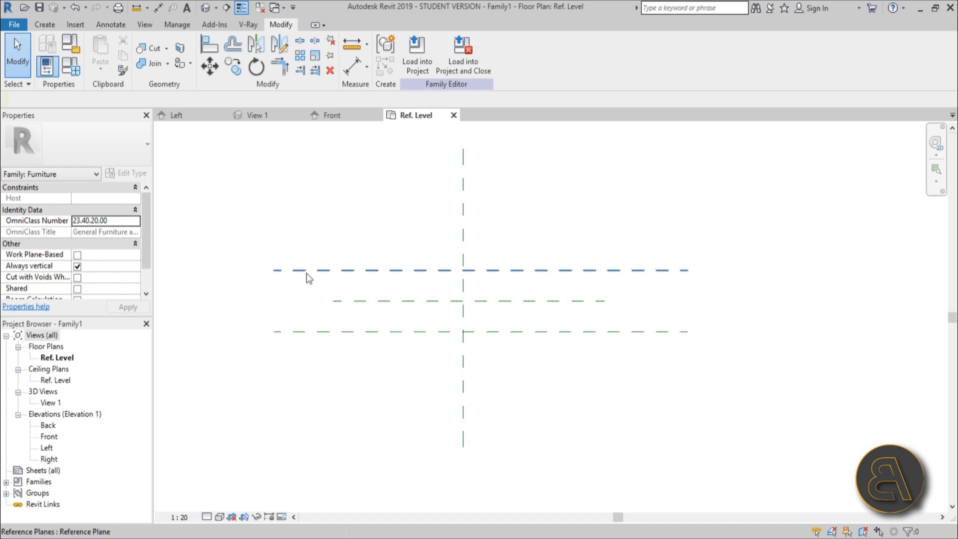
Draw two vertical reference planes, about 155 cm left and 168 cm right of the central vertical plane.
{"action": "left_click", "coordinate": [45, 26]}
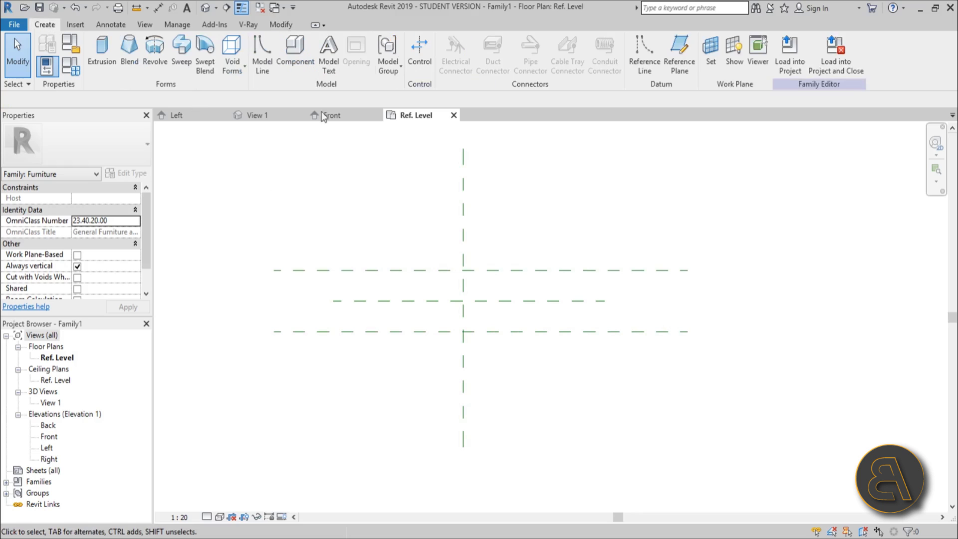
{"action": "left_click", "coordinate": [680, 52]}
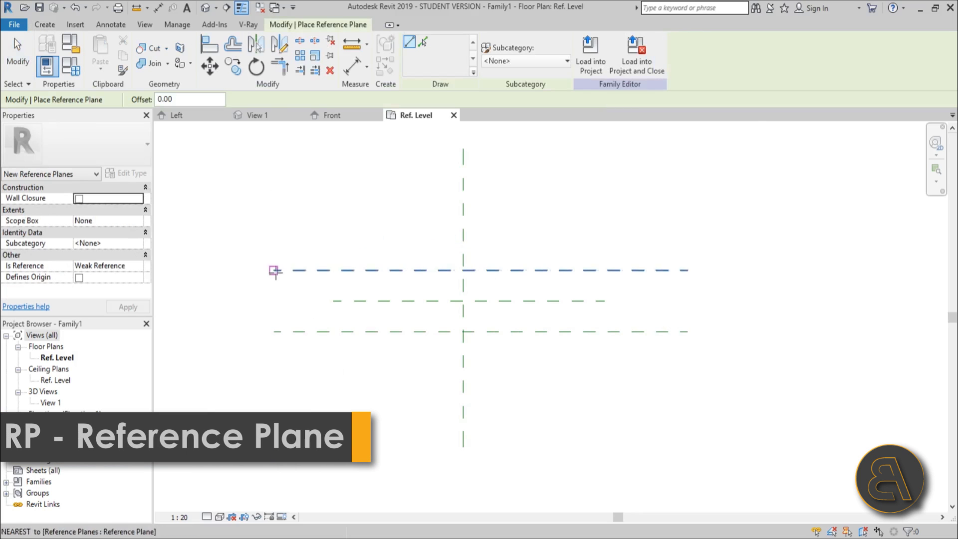
{"action": "left_click", "coordinate": [312, 206]}
{"action": "left_click", "coordinate": [312, 401]}
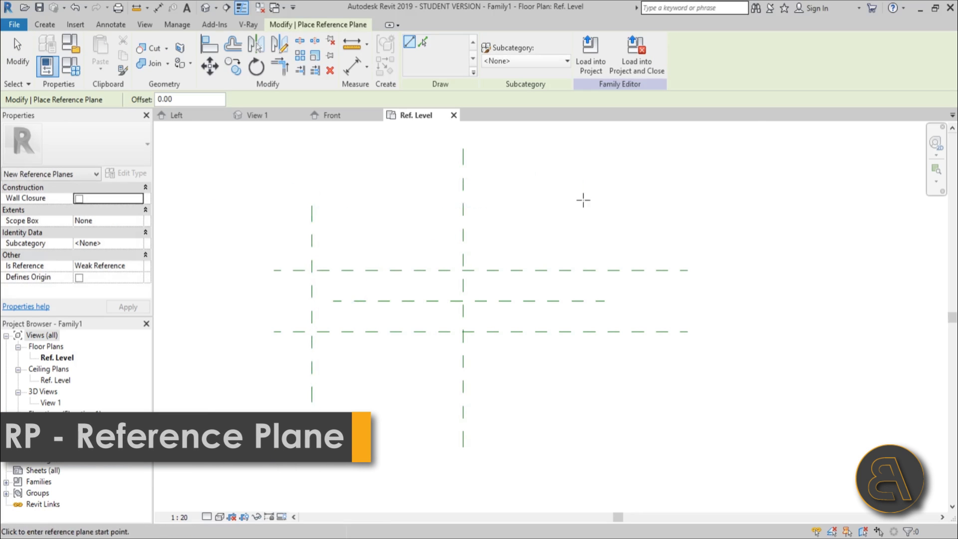
{"action": "left_click", "coordinate": [628, 205]}
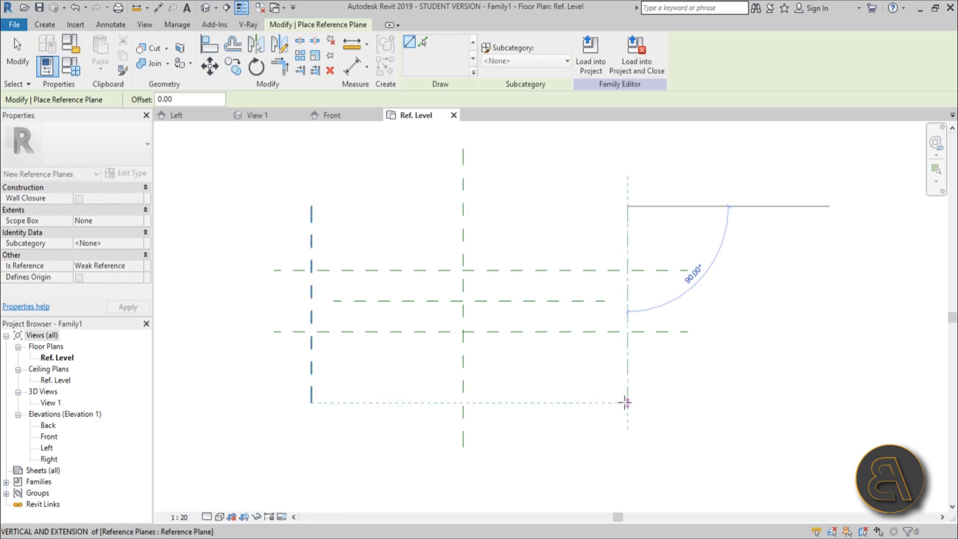
{"action": "left_click", "coordinate": [627, 400]}
{"action": "key", "text": "Escape"}
{"action": "key", "text": "Escape"}
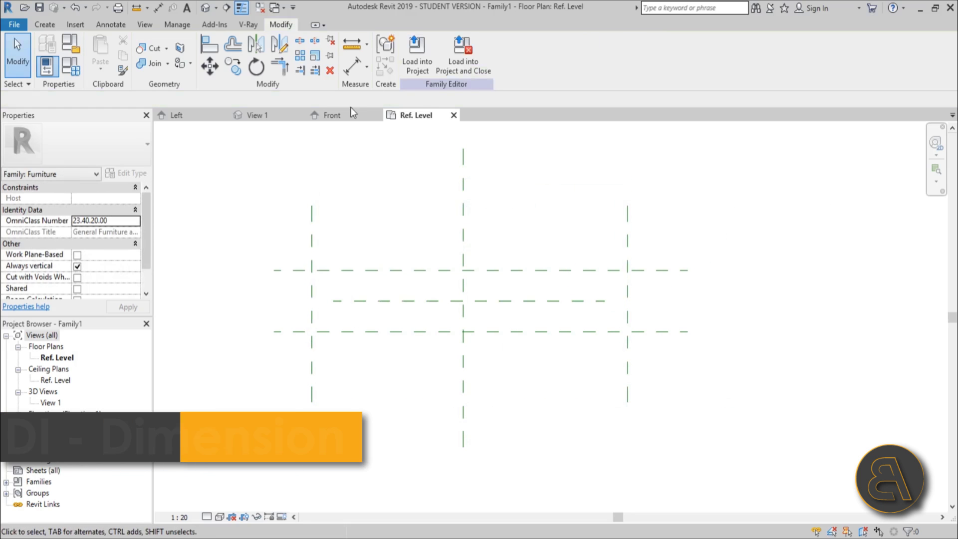
Add an aligned dimension across the three vertical reference planes and apply the equality constraint to it.
{"action": "key", "text": "d"}
{"action": "key", "text": "i"}
{"action": "left_click", "coordinate": [312, 245]}
{"action": "left_click", "coordinate": [463, 252]}
{"action": "left_click", "coordinate": [627, 249]}
{"action": "left_click", "coordinate": [675, 199]}
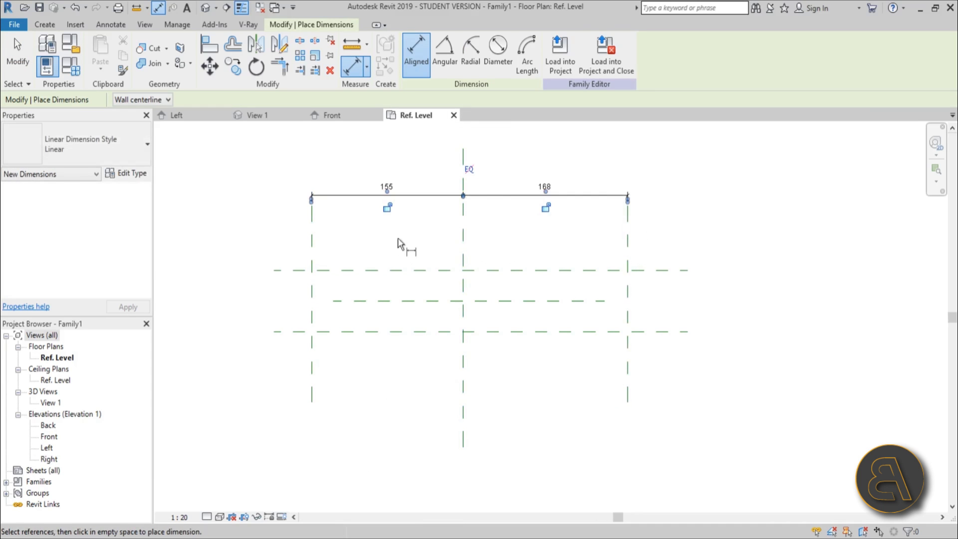
{"action": "left_click", "coordinate": [465, 169]}
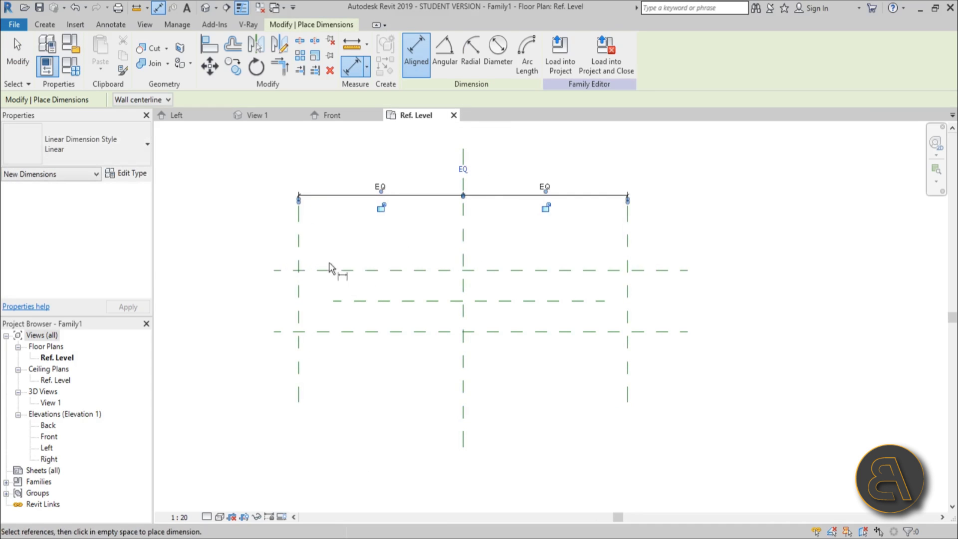
Dimension the overall distance between the outer vertical planes and label it with a new family type parameter named "bench lenght".
{"action": "left_click", "coordinate": [299, 268]}
{"action": "left_click", "coordinate": [628, 264]}
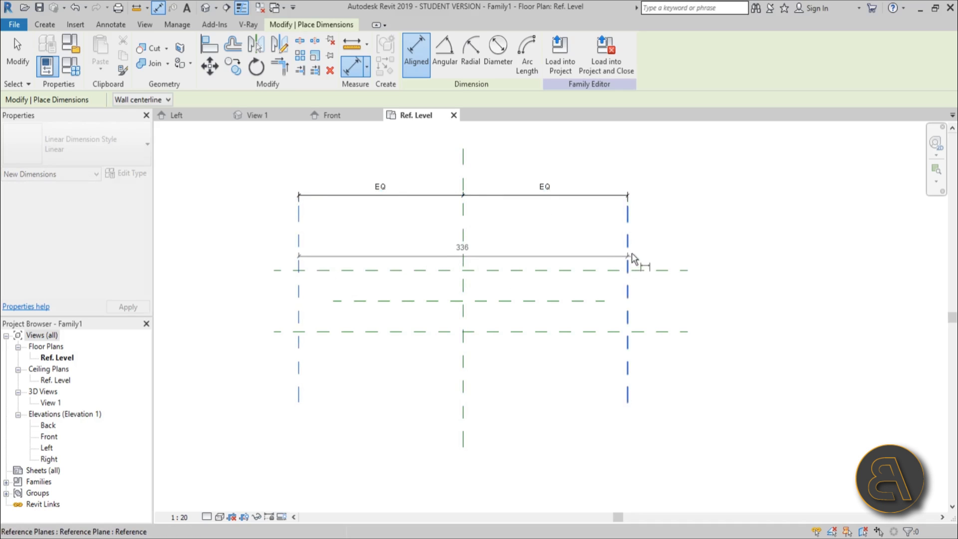
{"action": "left_click", "coordinate": [661, 183]}
{"action": "key", "text": "Escape"}
{"action": "left_click", "coordinate": [509, 174]}
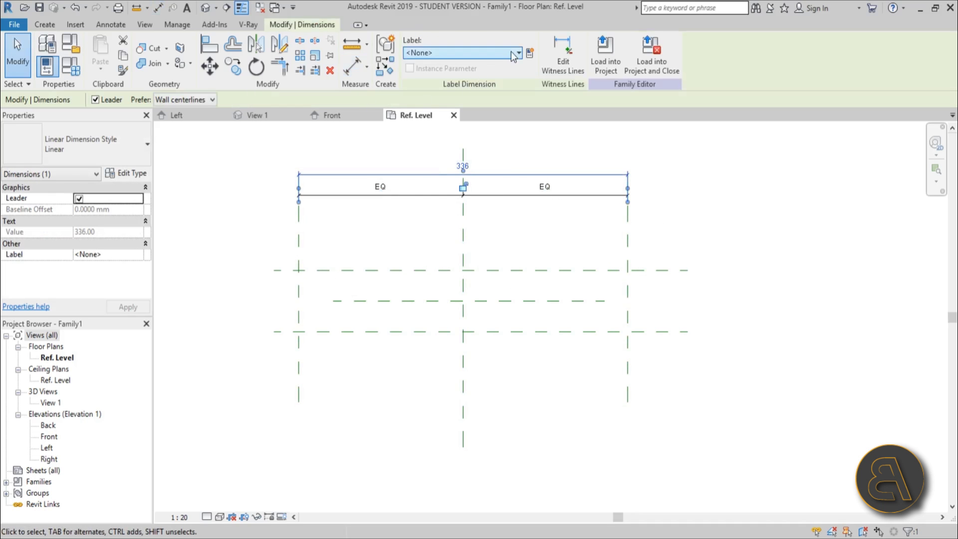
{"action": "left_click", "coordinate": [530, 53]}
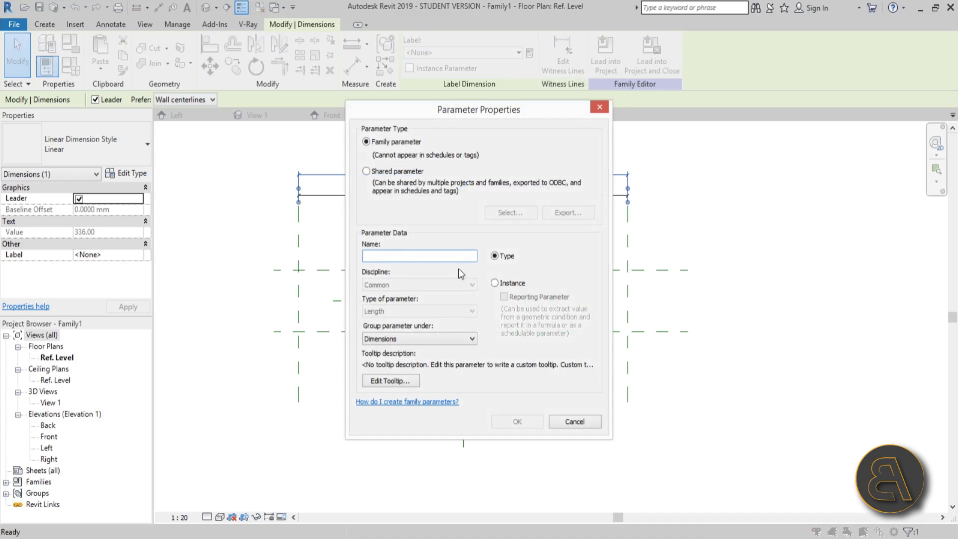
{"action": "type", "text": "bench lenght"}
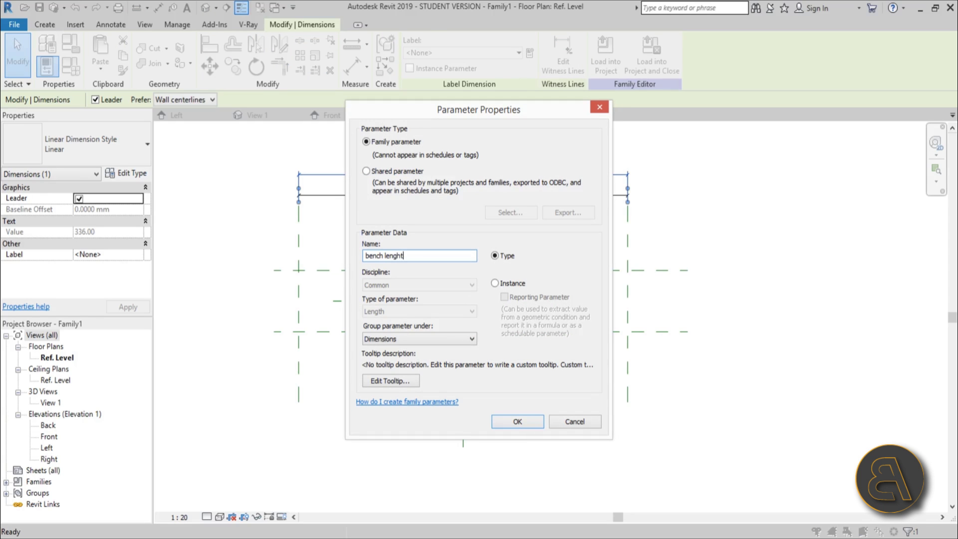
{"action": "key", "text": "Return"}
Move the left vertical reference plane inward to a bench length of about 308 cm.
{"action": "left_click", "coordinate": [379, 262]}
{"action": "scroll", "coordinate": [507, 306], "scroll_direction": "down", "scroll_amount": 1}
{"action": "scroll", "coordinate": [428, 257], "scroll_direction": "up", "scroll_amount": 1}
{"action": "left_click", "coordinate": [287, 246]}
{"action": "left_click_drag", "start_coordinate": [288, 246], "coordinate": [301, 247]}
{"action": "left_click", "coordinate": [420, 236]}
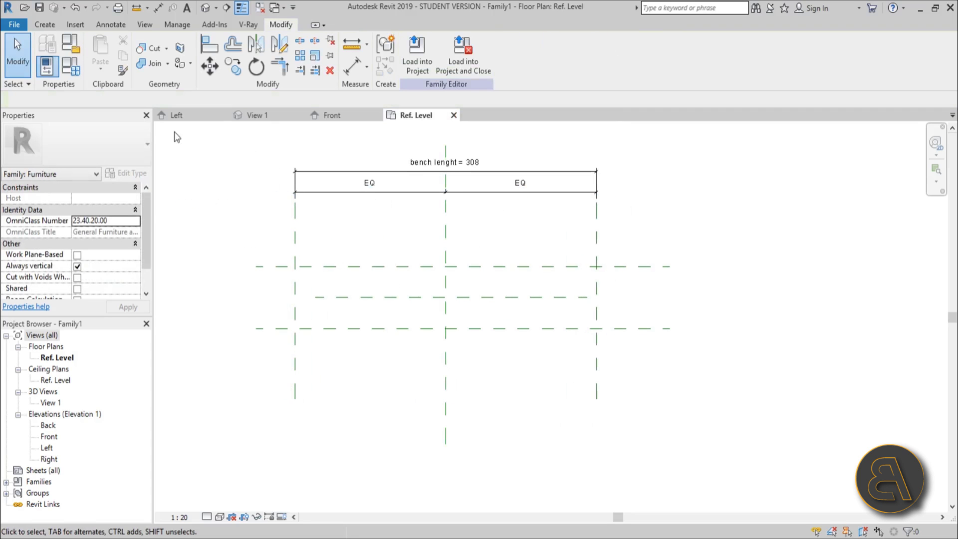
Check the bench length parameter in the Family Types dialog.
{"action": "left_click", "coordinate": [74, 71]}
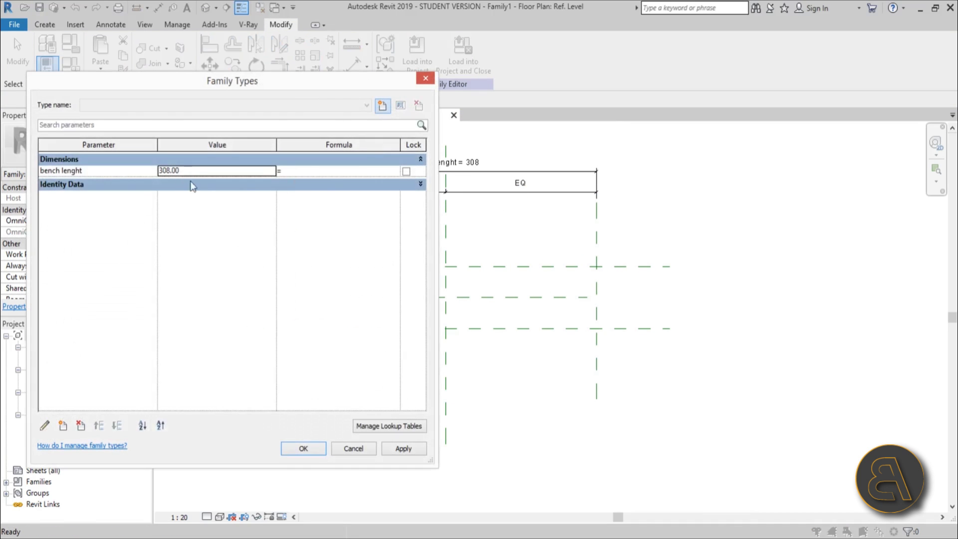
{"action": "left_click", "coordinate": [305, 449]}
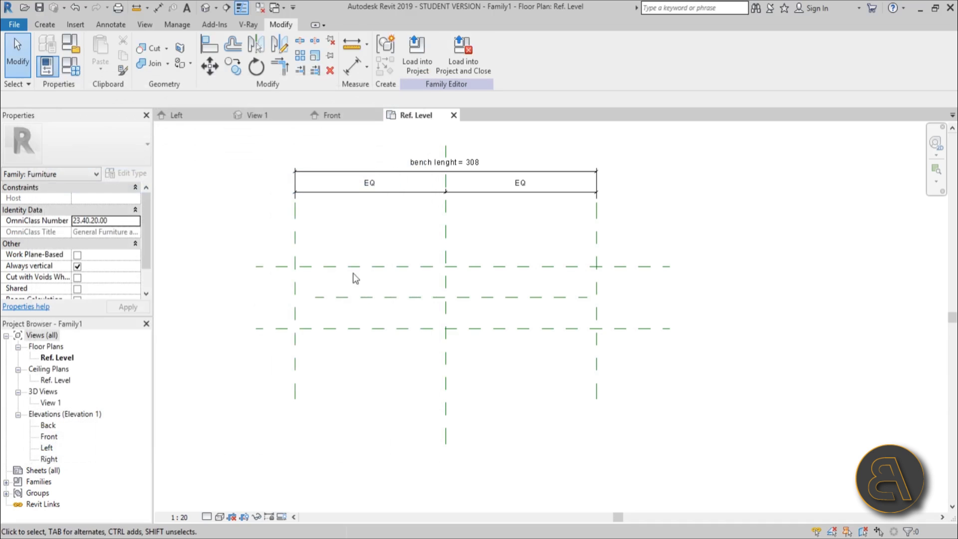
{"action": "left_click", "coordinate": [344, 267]}
{"action": "left_click", "coordinate": [380, 370]}
In the Front elevation, draw a horizontal reference plane across the outer vertical planes and set it 10 above Ref. Level.
{"action": "double_click", "coordinate": [50, 437]}
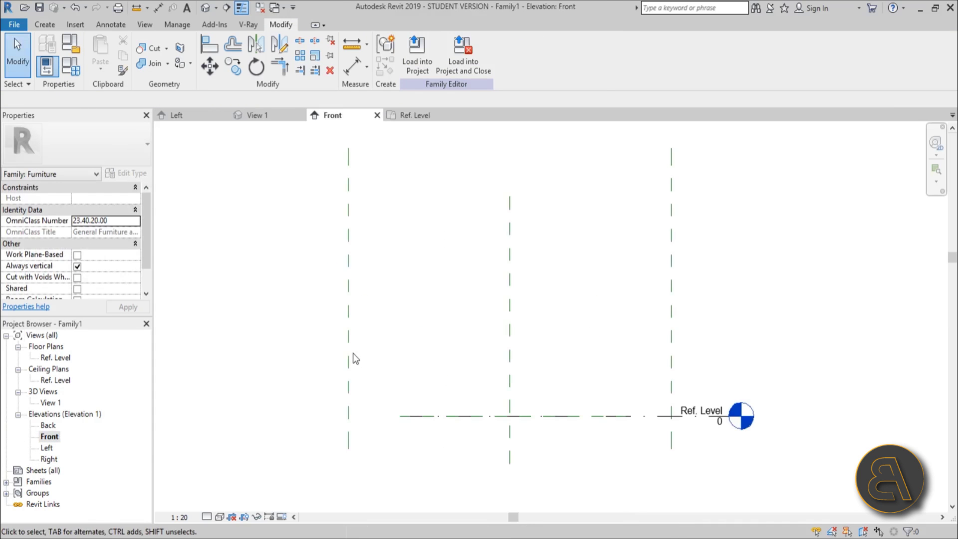
{"action": "middle_click_drag", "start_coordinate": [421, 379], "coordinate": [398, 336]}
{"action": "scroll", "coordinate": [398, 336], "scroll_direction": "up", "scroll_amount": 1}
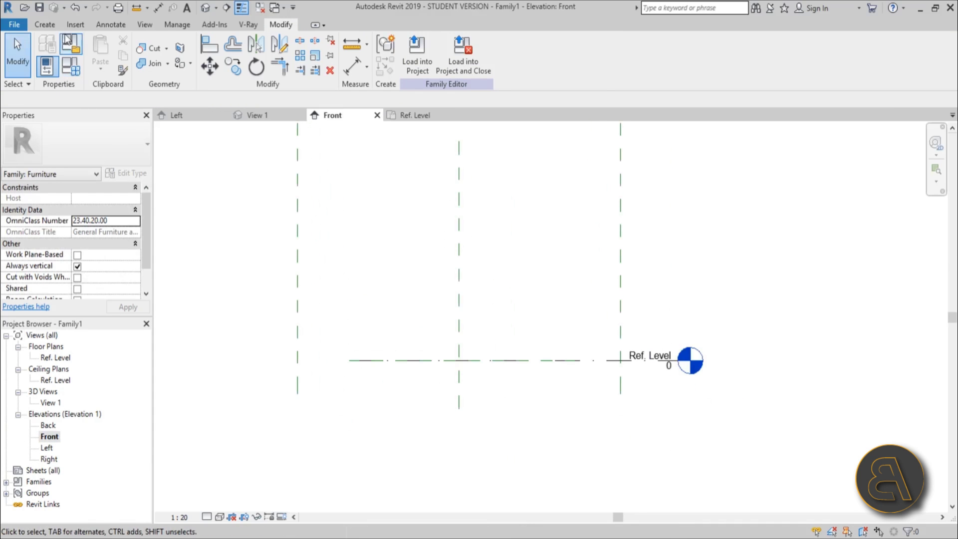
{"action": "left_click", "coordinate": [46, 25]}
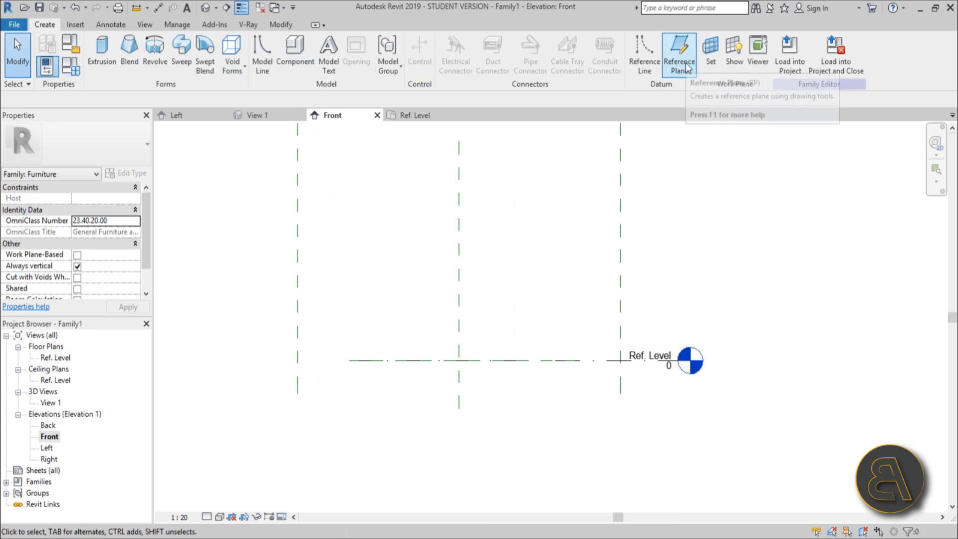
{"action": "key", "text": "r"}
{"action": "key", "text": "p"}
{"action": "left_click", "coordinate": [288, 362]}
{"action": "left_click", "coordinate": [684, 344]}
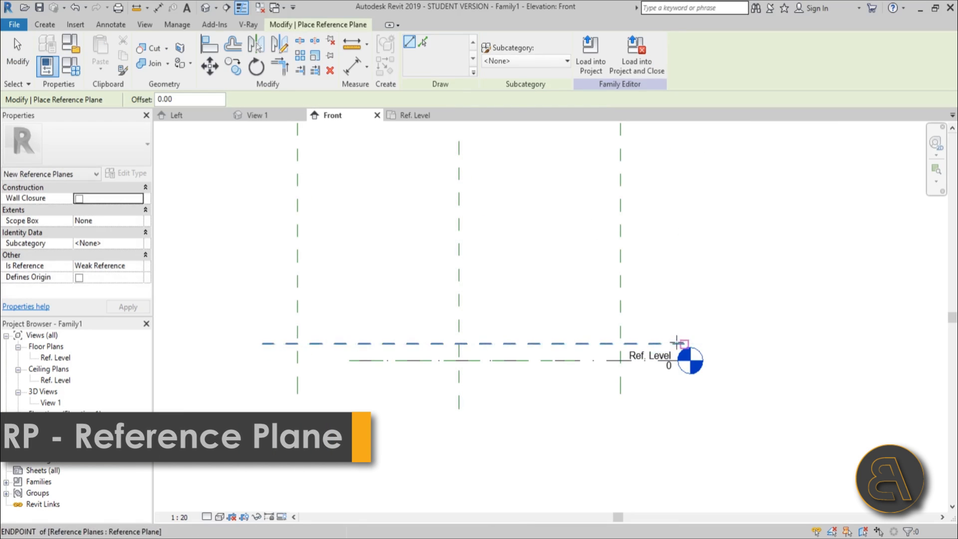
{"action": "key", "text": "Escape"}
{"action": "left_click", "coordinate": [335, 353]}
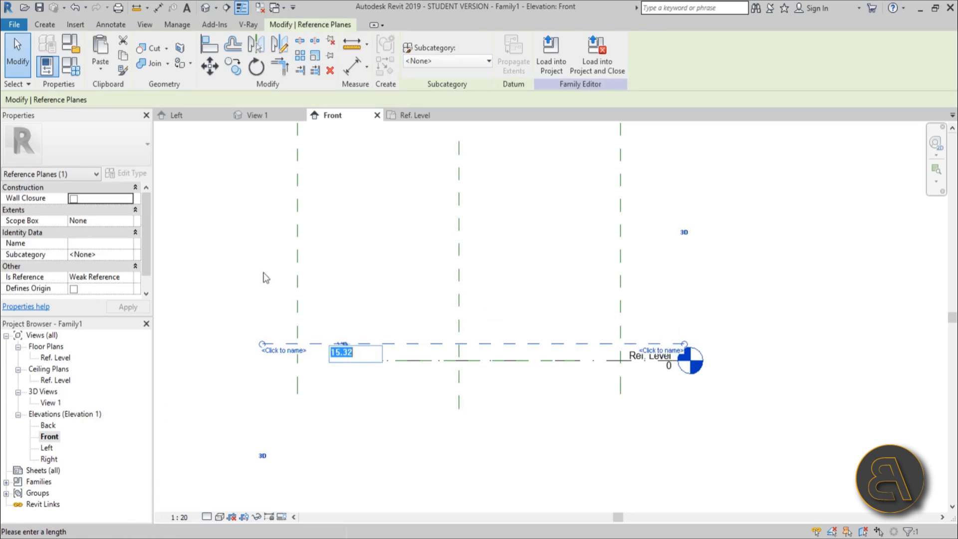
{"action": "type", "text": "10"}
{"action": "key", "text": "Return"}
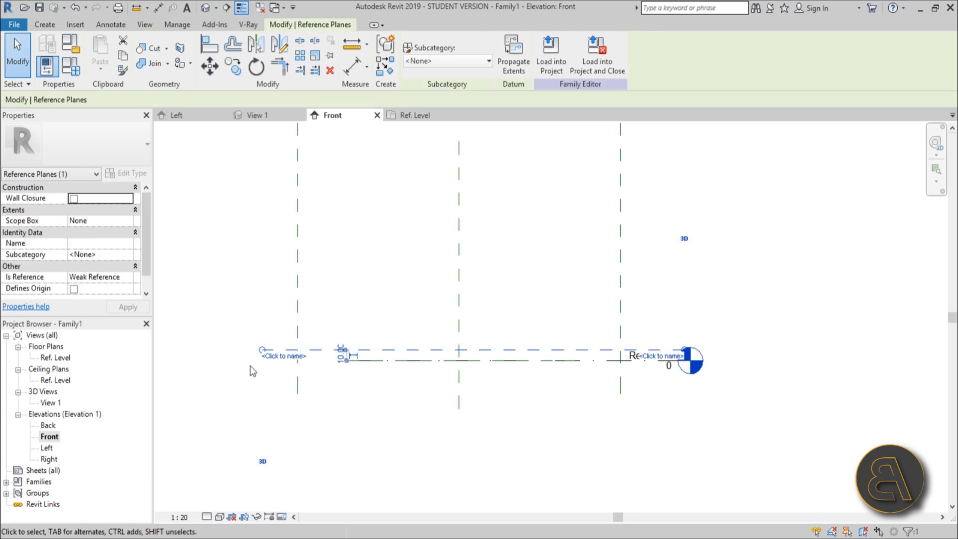
Draw a second horizontal reference plane above the first one and set its height above Ref. Level to 30.
{"action": "key", "text": "r"}
{"action": "key", "text": "p"}
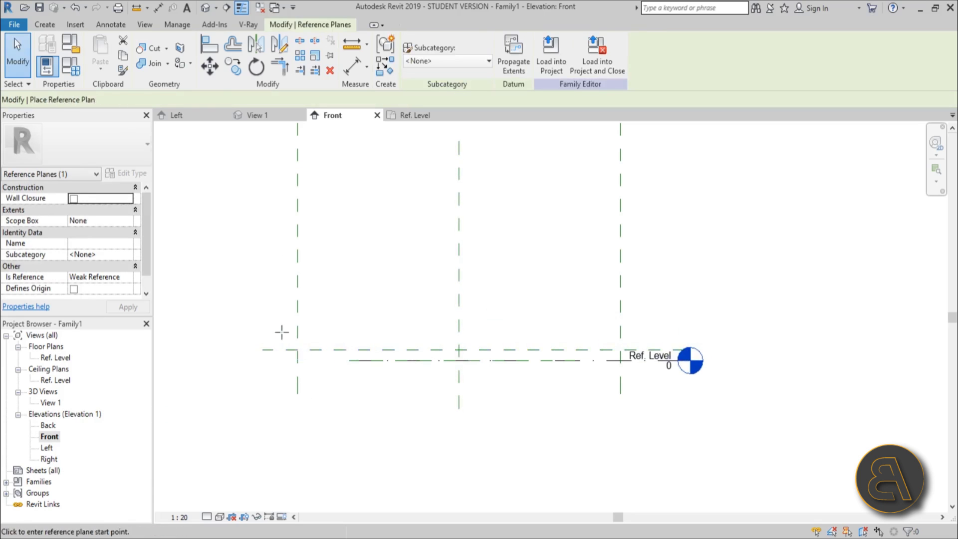
{"action": "left_click", "coordinate": [234, 328]}
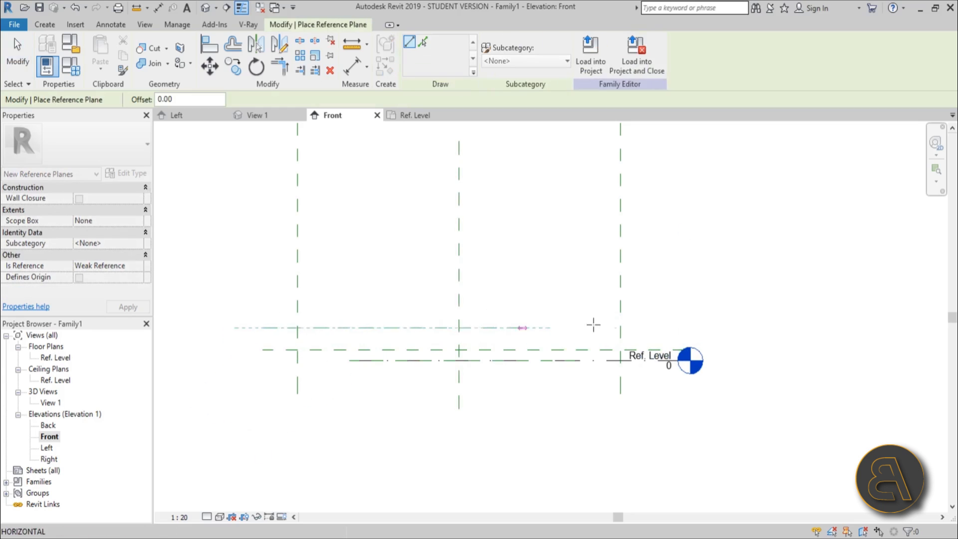
{"action": "left_click", "coordinate": [687, 328]}
{"action": "key", "text": "Escape"}
{"action": "key", "text": "Escape"}
{"action": "left_click_drag", "start_coordinate": [400, 328], "coordinate": [401, 318]}
{"action": "left_click", "coordinate": [344, 344]}
{"action": "type", "text": "30"}
{"action": "key", "text": "Return"}
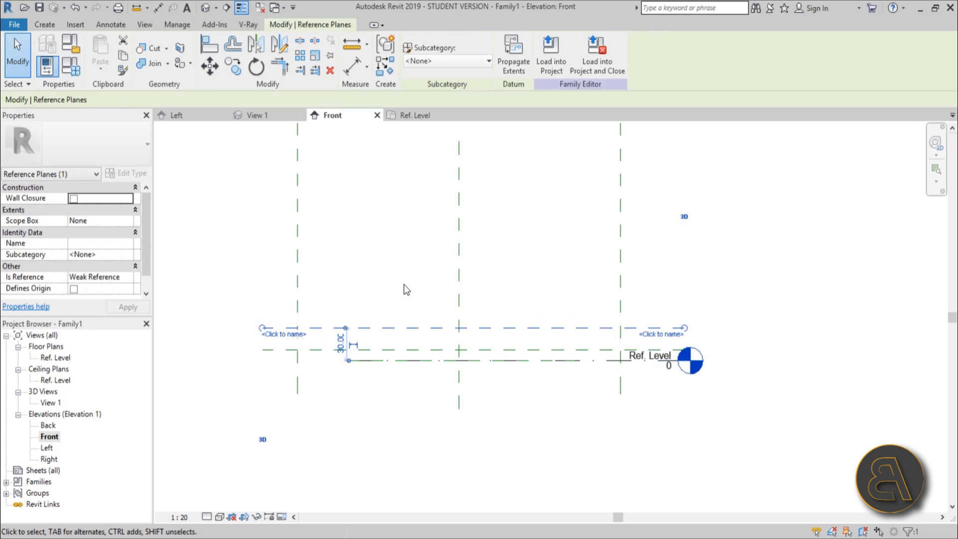
Set the second horizontal reference plane's height above Ref. Level to 35.
{"action": "left_click", "coordinate": [402, 287]}
{"action": "left_click", "coordinate": [344, 328]}
{"action": "left_click", "coordinate": [341, 344]}
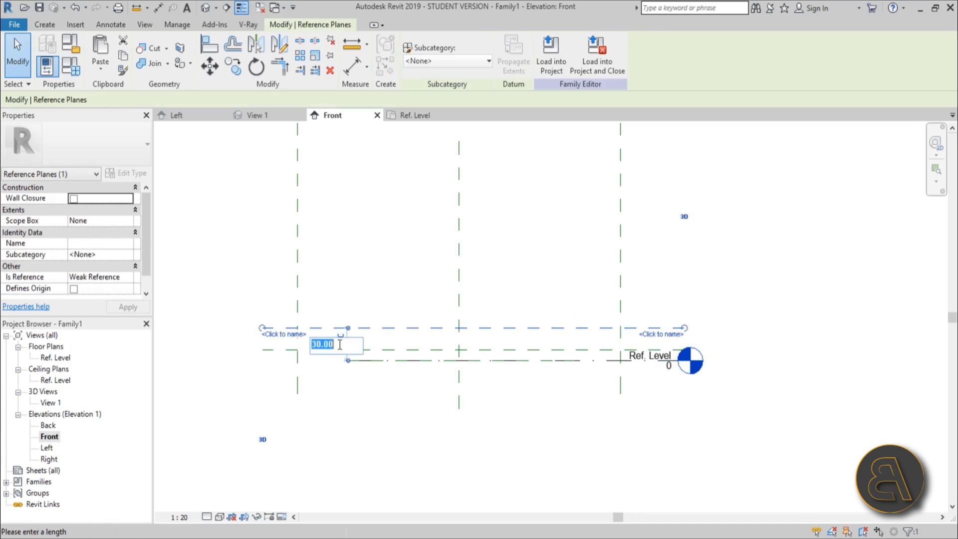
{"action": "type", "text": "35"}
{"action": "key", "text": "Return"}
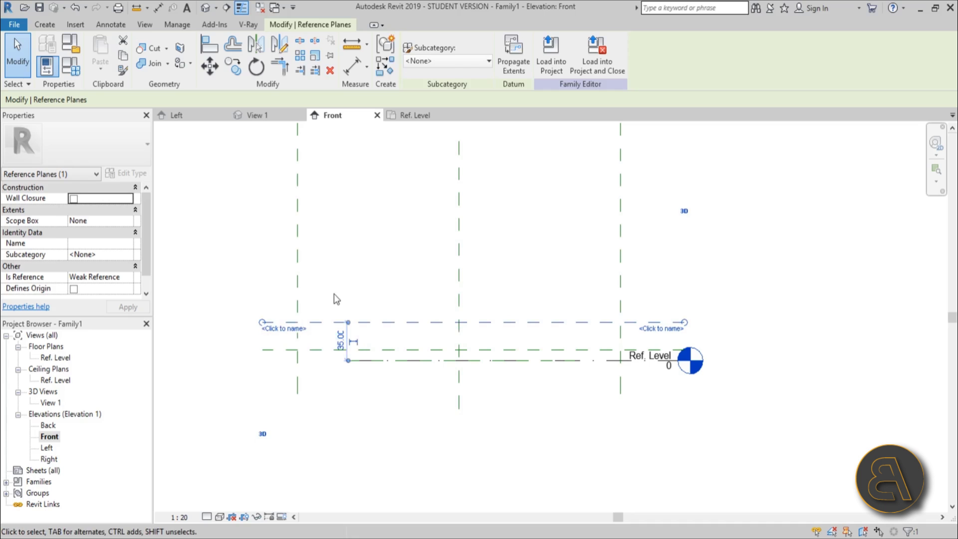
{"action": "left_click", "coordinate": [334, 294]}
Draw a third horizontal reference plane above the other two and set its height above Ref. Level to 40.
{"action": "left_click", "coordinate": [337, 322]}
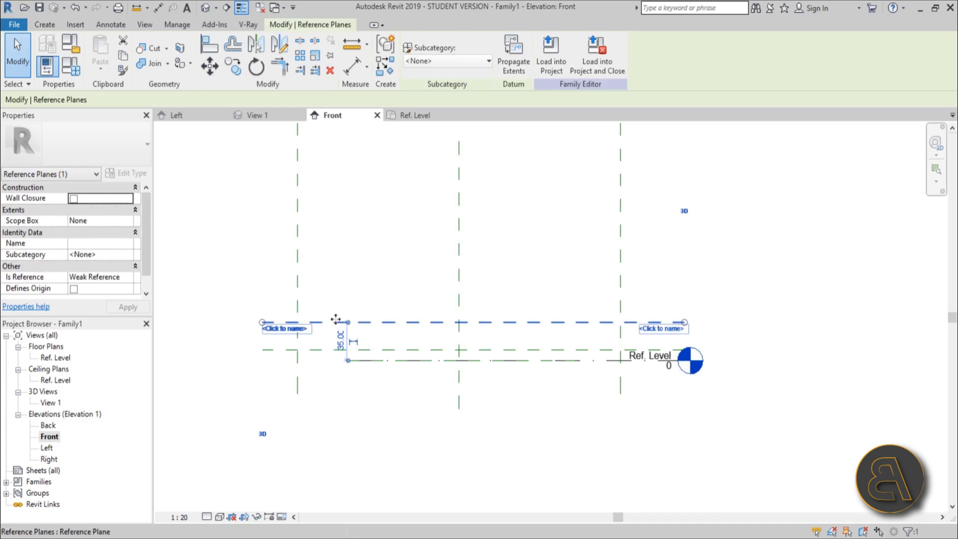
{"action": "key", "text": "r"}
{"action": "key", "text": "p"}
{"action": "left_click", "coordinate": [235, 311]}
{"action": "left_click", "coordinate": [685, 311]}
{"action": "key", "text": "Escape"}
{"action": "key", "text": "Escape"}
{"action": "left_click", "coordinate": [342, 311]}
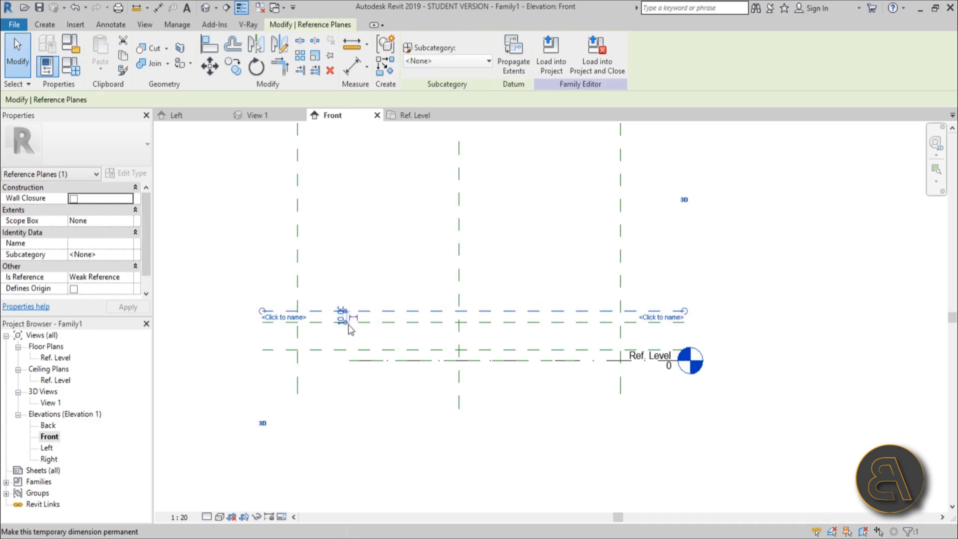
{"action": "scroll", "coordinate": [348, 329], "scroll_direction": "up", "scroll_amount": 4}
{"action": "left_click_drag", "start_coordinate": [345, 322], "coordinate": [350, 358]}
{"action": "left_click", "coordinate": [342, 353]}
{"action": "type", "text": "40"}
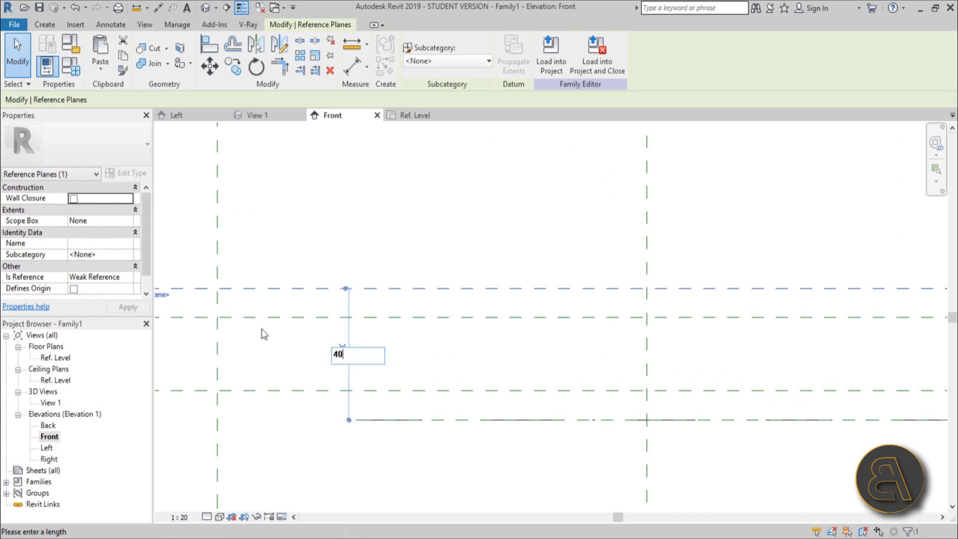
{"action": "key", "text": "Return"}
{"action": "left_click", "coordinate": [403, 268]}
Name the uppermost horizontal reference plane "wood".
{"action": "scroll", "coordinate": [403, 275], "scroll_direction": "down", "scroll_amount": 2}
{"action": "middle_click_drag", "start_coordinate": [368, 303], "coordinate": [399, 308]}
{"action": "scroll", "coordinate": [349, 301], "scroll_direction": "up", "scroll_amount": 1}
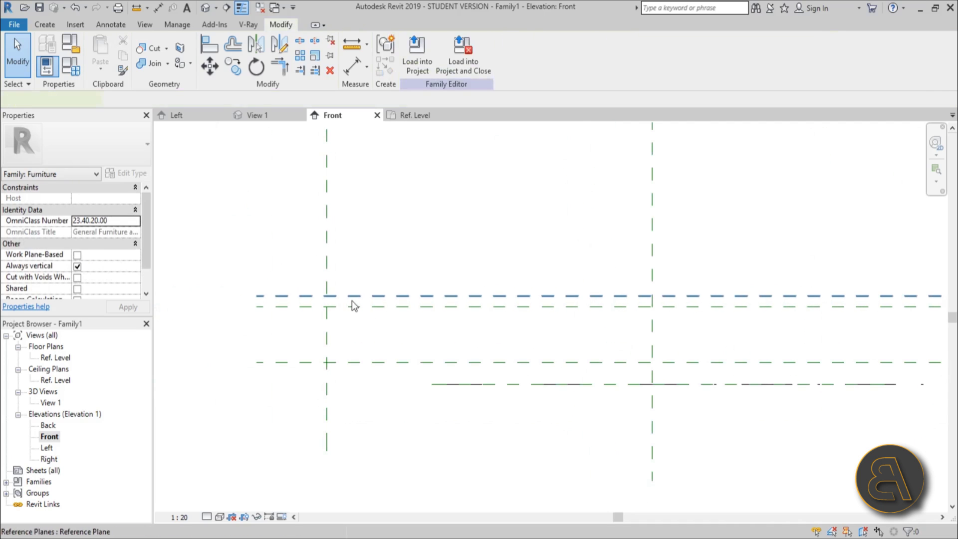
{"action": "left_click", "coordinate": [349, 297]}
{"action": "left_click", "coordinate": [270, 303]}
{"action": "type", "text": "woo"}
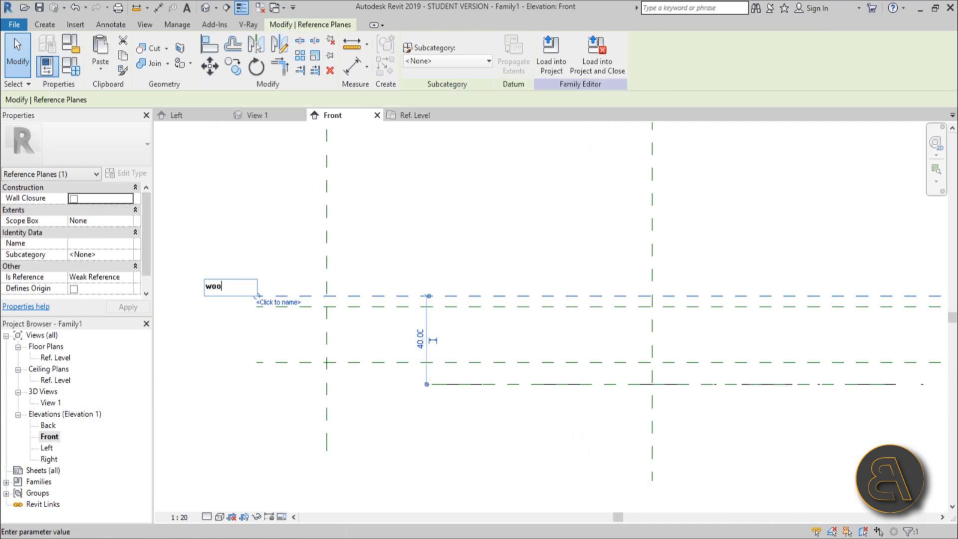
{"action": "type", "text": "d"}
{"action": "key", "text": "Return"}
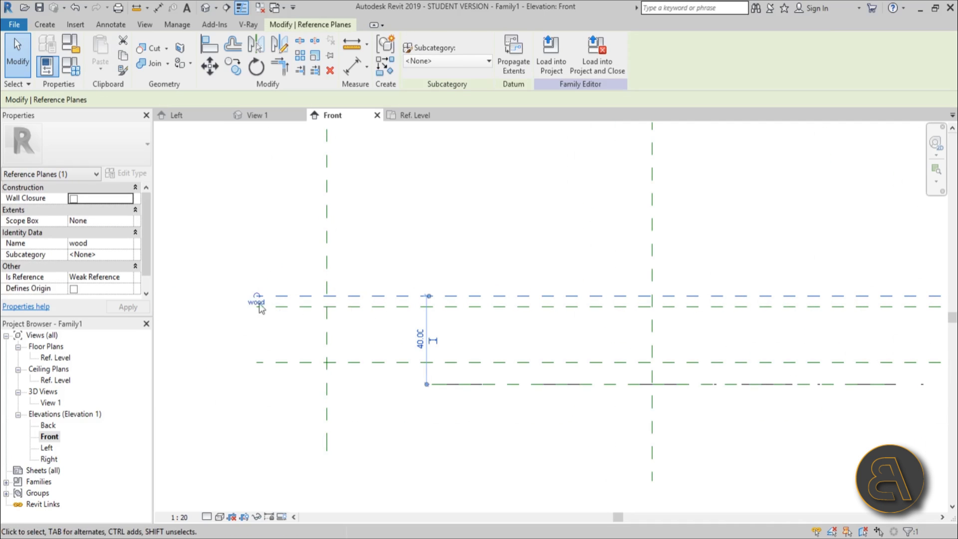
Name the horizontal reference plane directly below the wood plane "concrete".
{"action": "left_click", "coordinate": [285, 306]}
{"action": "left_click", "coordinate": [278, 313]}
{"action": "type", "text": "concrete"}
{"action": "key", "text": "Return"}
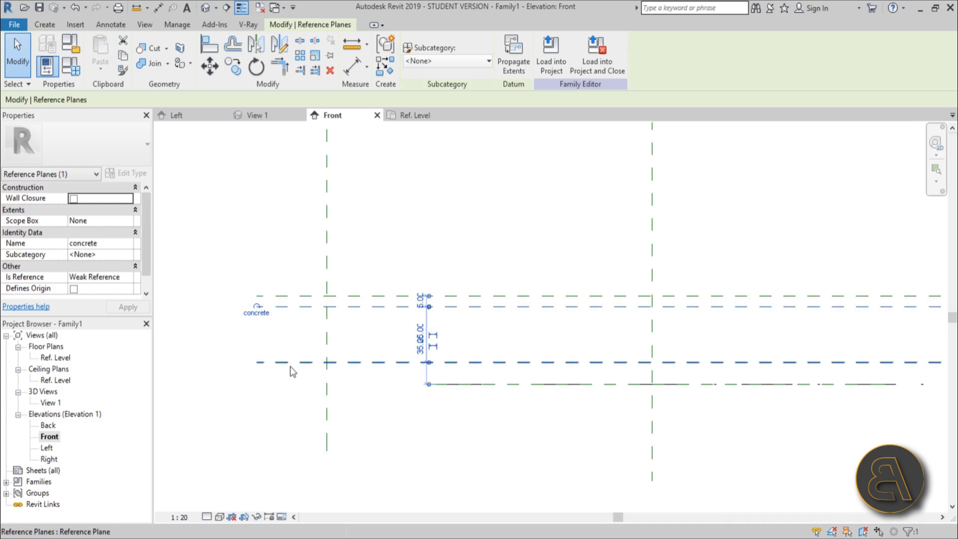
Name the lowest horizontal reference plane, just above Ref. Level, "base".
{"action": "left_click", "coordinate": [291, 363]}
{"action": "left_click", "coordinate": [280, 370]}
{"action": "type", "text": "bas"}
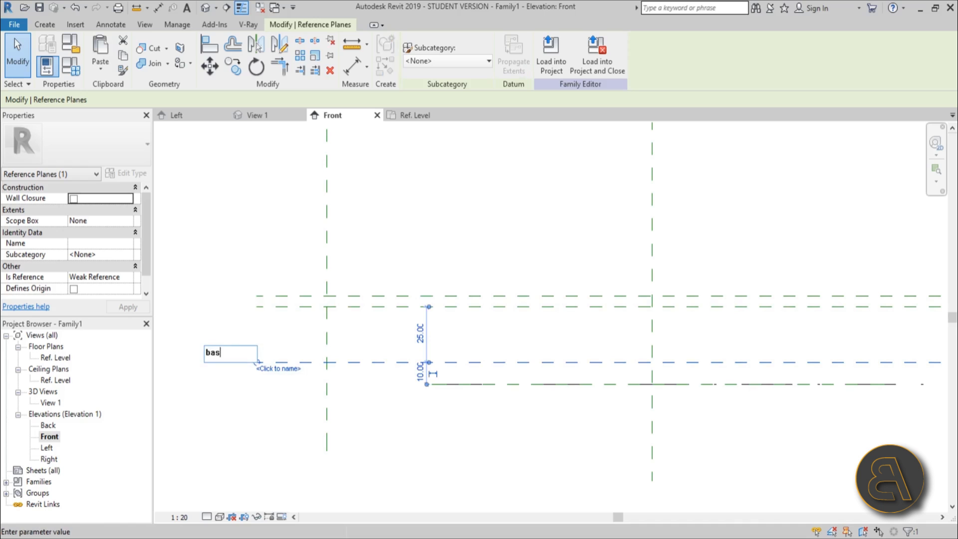
{"action": "type", "text": "e"}
{"action": "key", "text": "Return"}
{"action": "left_click", "coordinate": [442, 190]}
Start an extrusion in the Ref. Level floor plan and set its work plane to Reference Plane : concrete.
{"action": "scroll", "coordinate": [311, 385], "scroll_direction": "down", "scroll_amount": 2}
{"action": "middle_click_drag", "start_coordinate": [492, 384], "coordinate": [466, 331]}
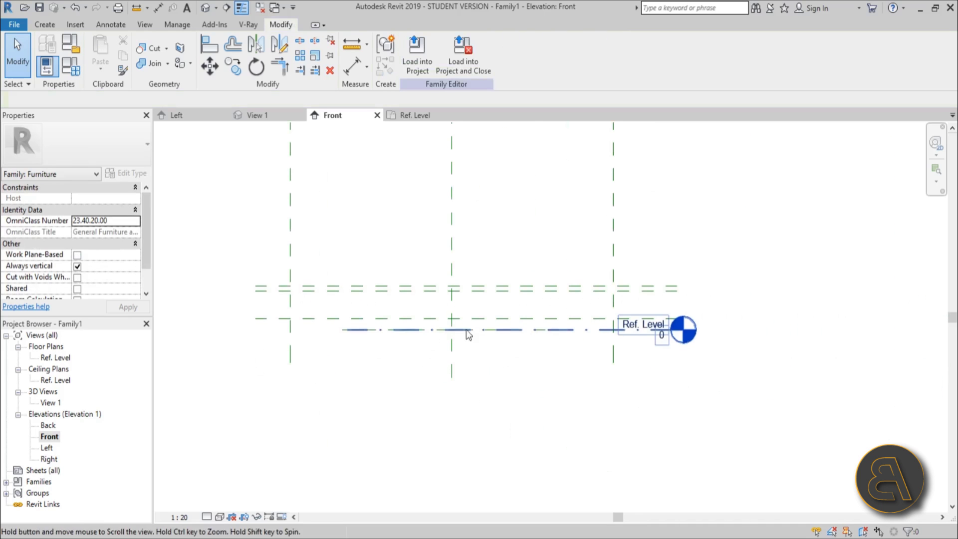
{"action": "scroll", "coordinate": [350, 279], "scroll_direction": "up", "scroll_amount": 2}
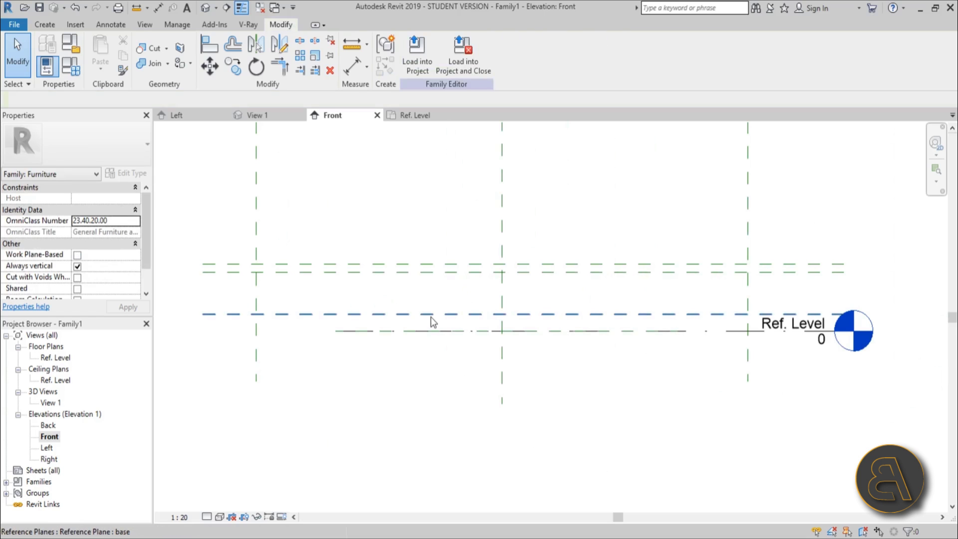
{"action": "double_click", "coordinate": [55, 357]}
{"action": "scroll", "coordinate": [376, 323], "scroll_direction": "down", "scroll_amount": 1}
{"action": "scroll", "coordinate": [376, 323], "scroll_direction": "up", "scroll_amount": 2}
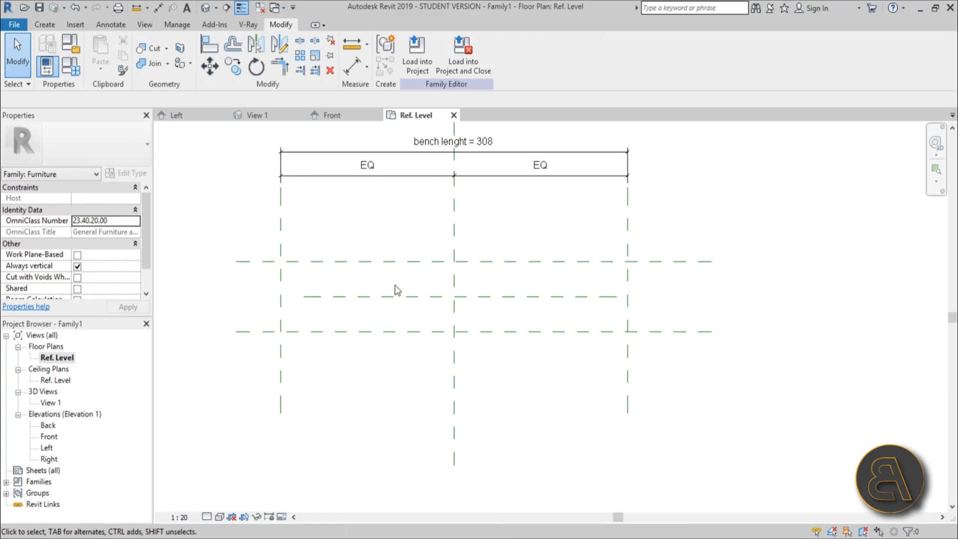
{"action": "left_click", "coordinate": [46, 25]}
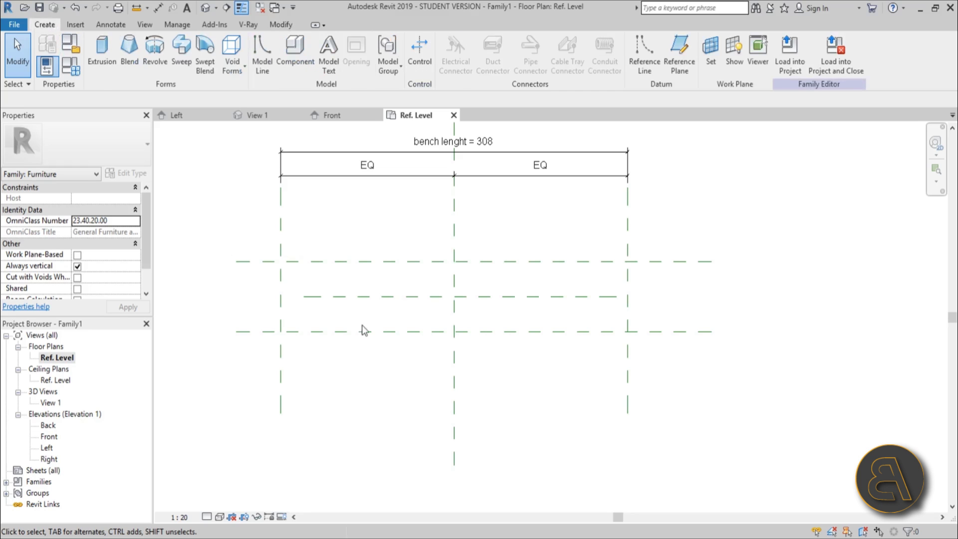
{"action": "left_click", "coordinate": [102, 56]}
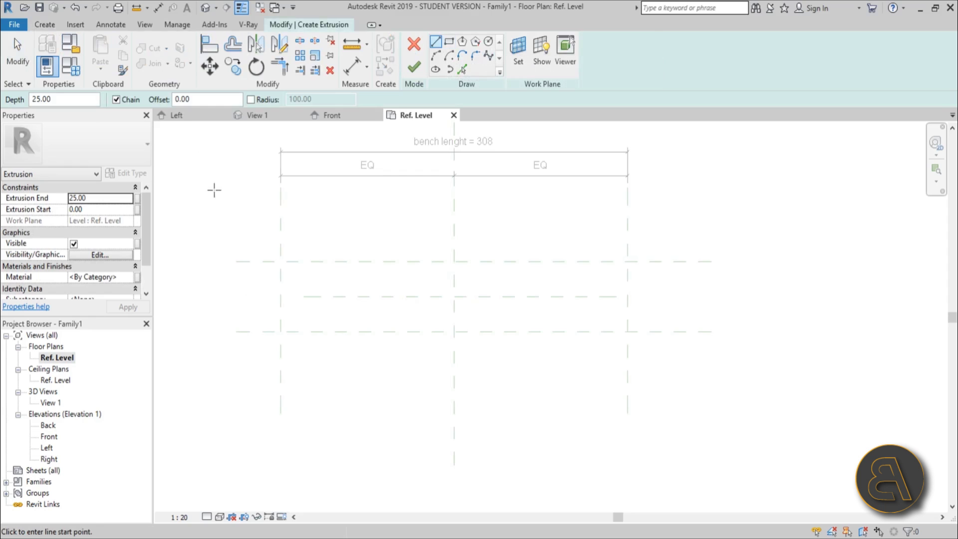
{"action": "left_click", "coordinate": [518, 50]}
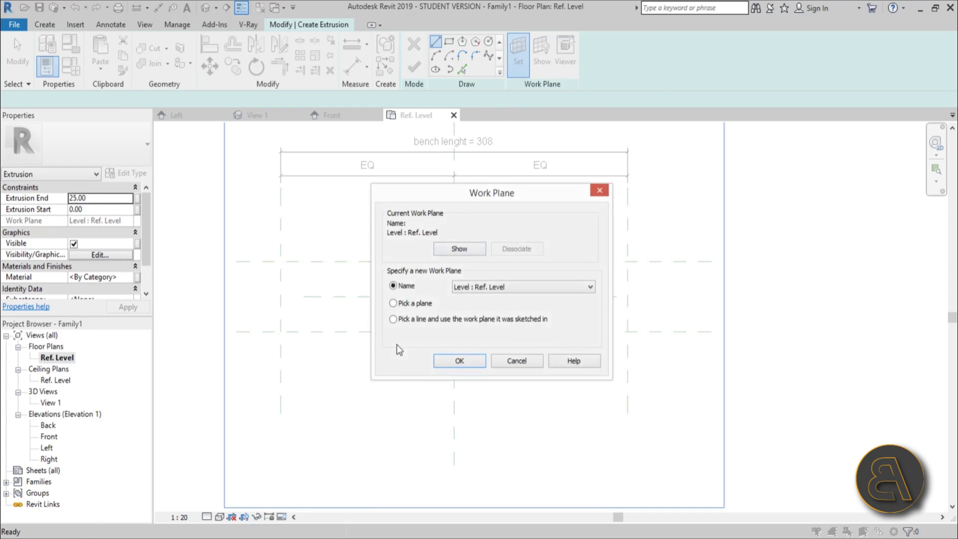
{"action": "left_click", "coordinate": [484, 290]}
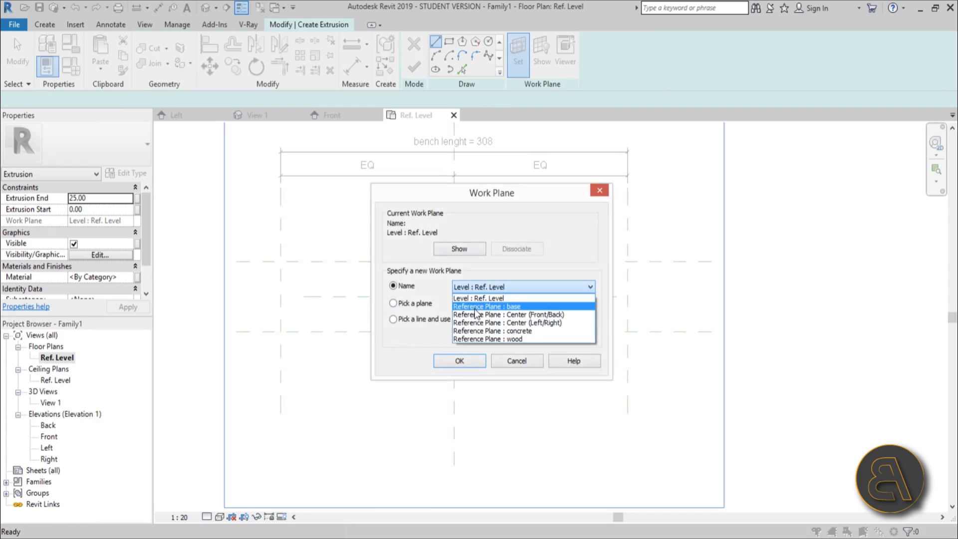
{"action": "left_click", "coordinate": [479, 331]}
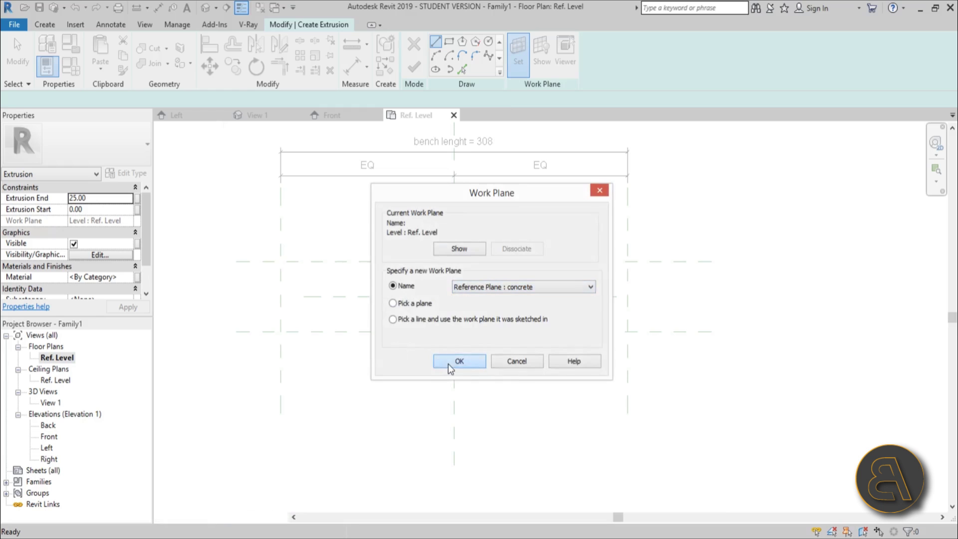
{"action": "left_click", "coordinate": [451, 368]}
Sketch a rectangle between the outer reference planes, lock its four sides to them, and finish the extrusion with depth 25.
{"action": "left_click", "coordinate": [453, 43]}
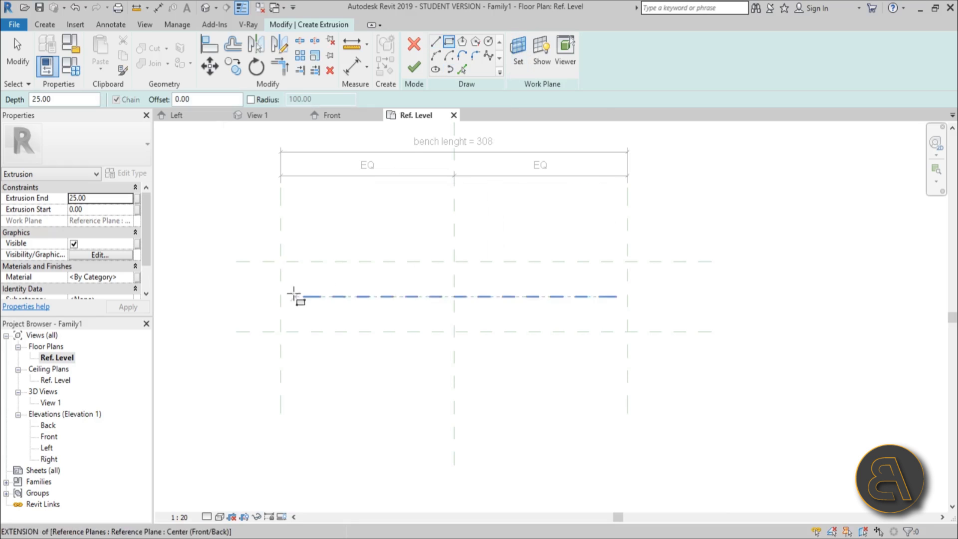
{"action": "left_click", "coordinate": [280, 261]}
{"action": "left_click", "coordinate": [627, 332]}
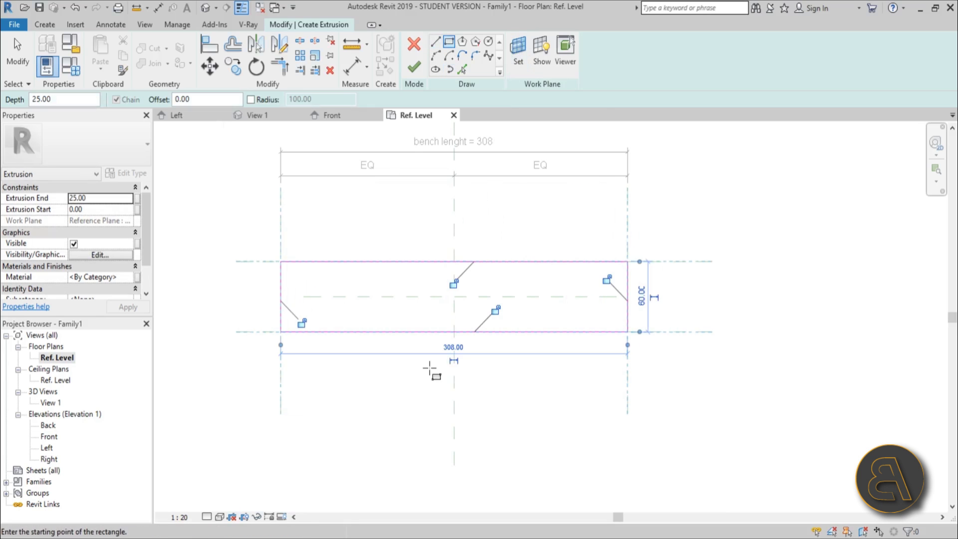
{"action": "left_click", "coordinate": [302, 323]}
{"action": "left_click", "coordinate": [607, 279]}
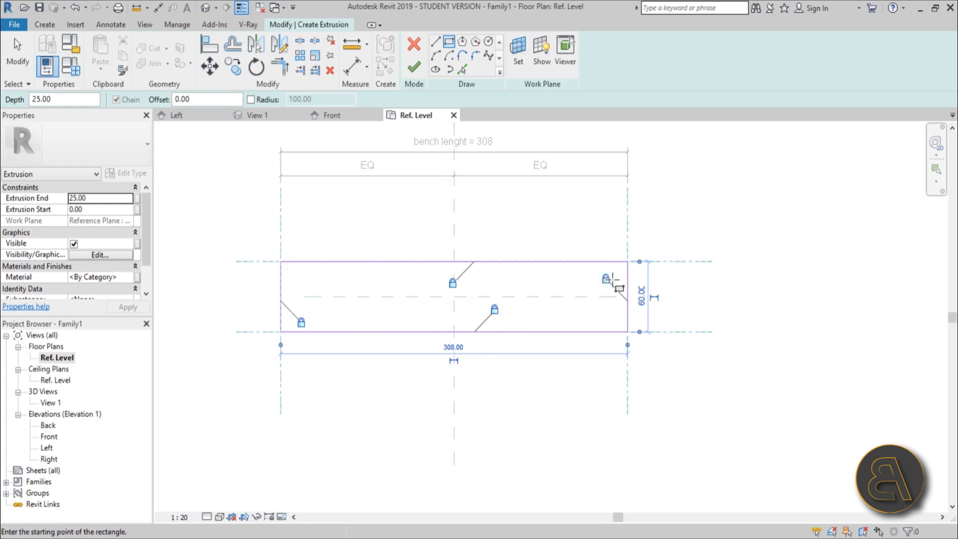
{"action": "left_click", "coordinate": [414, 69]}
In the Front elevation, align the extrusion's bottom to the base plane and its top to the concrete plane, locking both.
{"action": "double_click", "coordinate": [50, 437]}
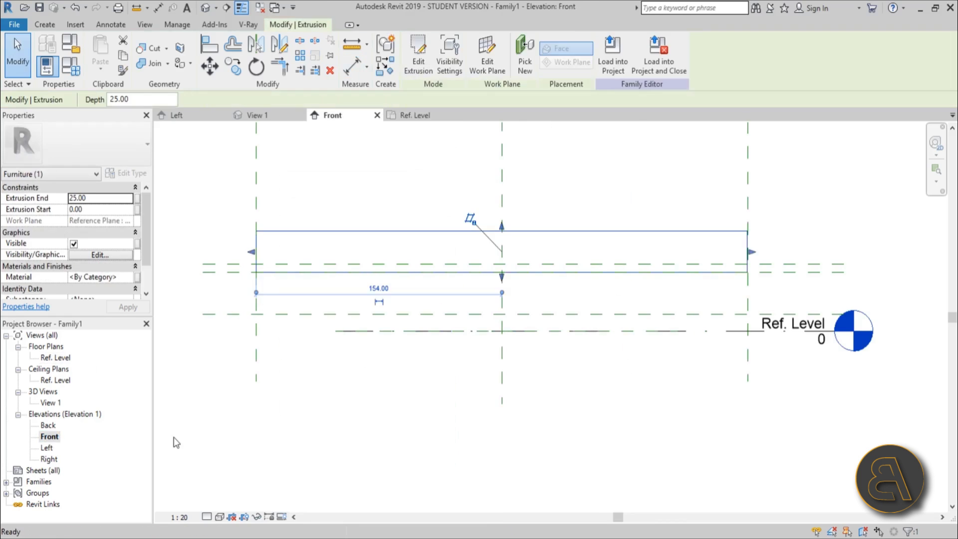
{"action": "left_click_drag", "start_coordinate": [502, 294], "coordinate": [501, 316]}
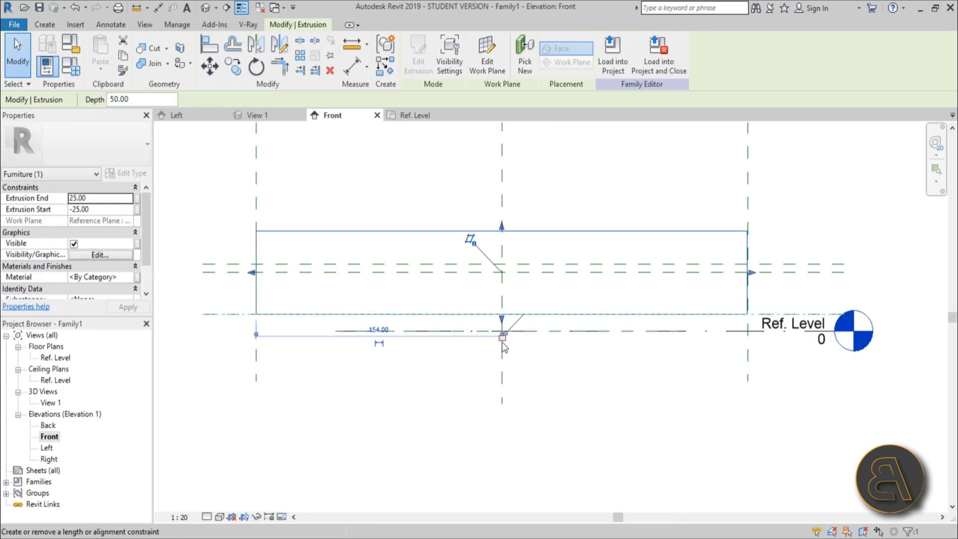
{"action": "left_click_drag", "start_coordinate": [501, 225], "coordinate": [510, 272]}
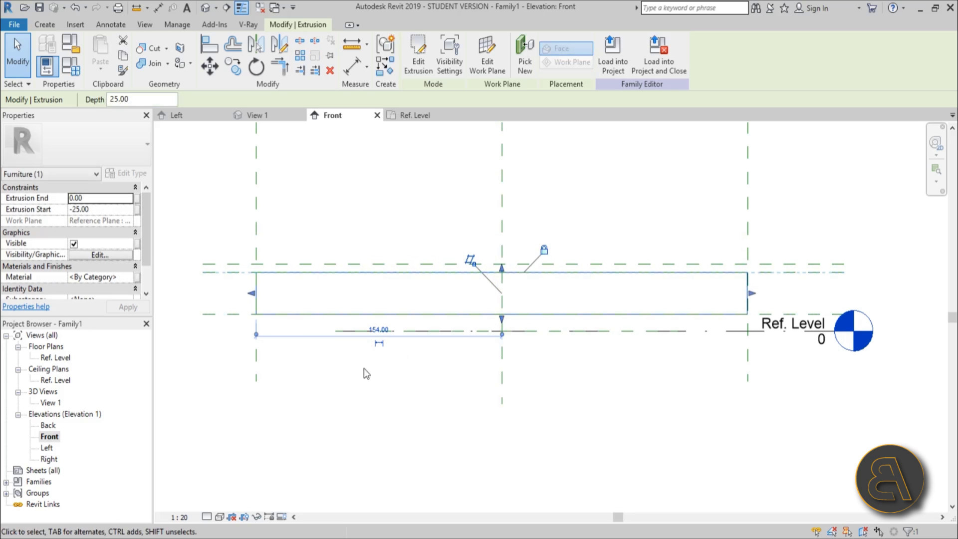
{"action": "left_click", "coordinate": [335, 392]}
In the Ref. Level floor plan, start an extrusion and sketch a rectangle offset 10 inward from the outer reference planes.
{"action": "double_click", "coordinate": [55, 358]}
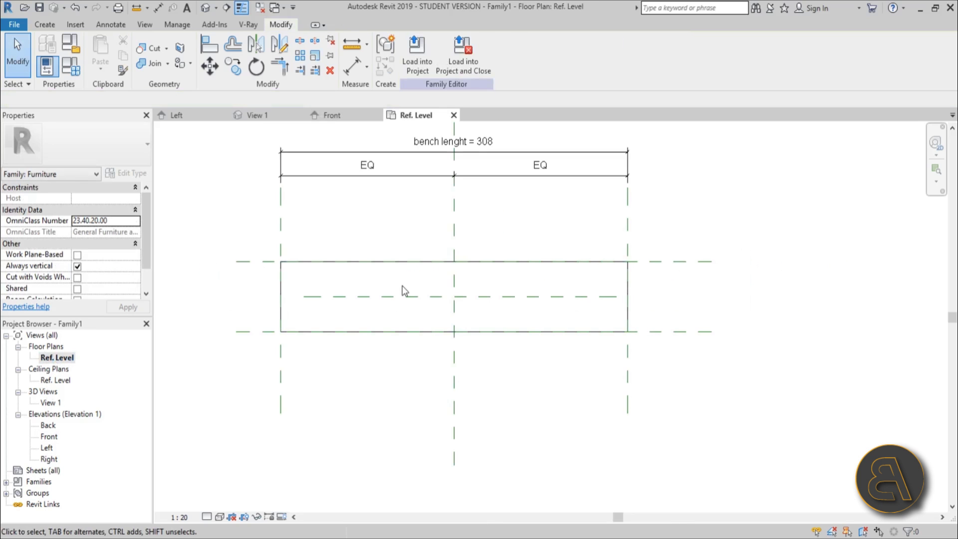
{"action": "left_click", "coordinate": [45, 24]}
{"action": "left_click", "coordinate": [113, 60]}
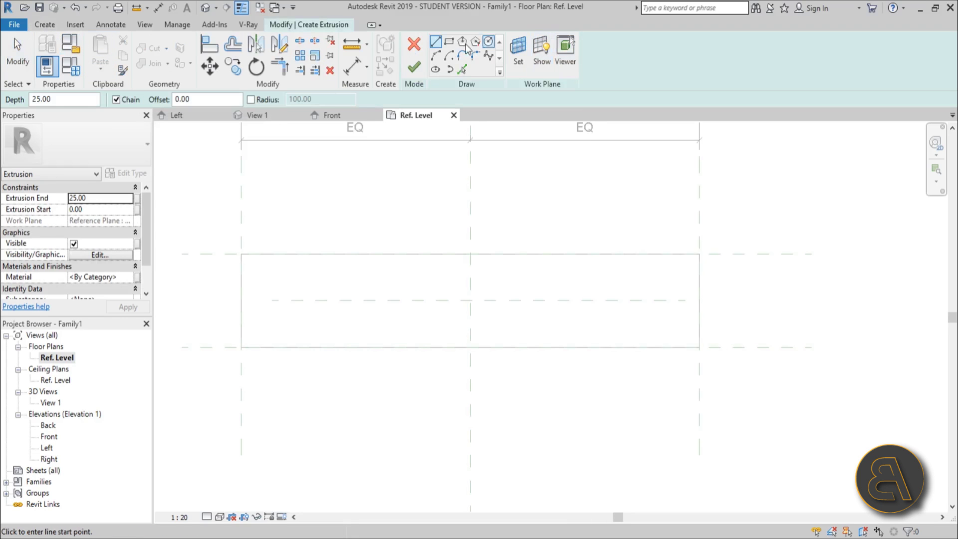
{"action": "left_click", "coordinate": [450, 44]}
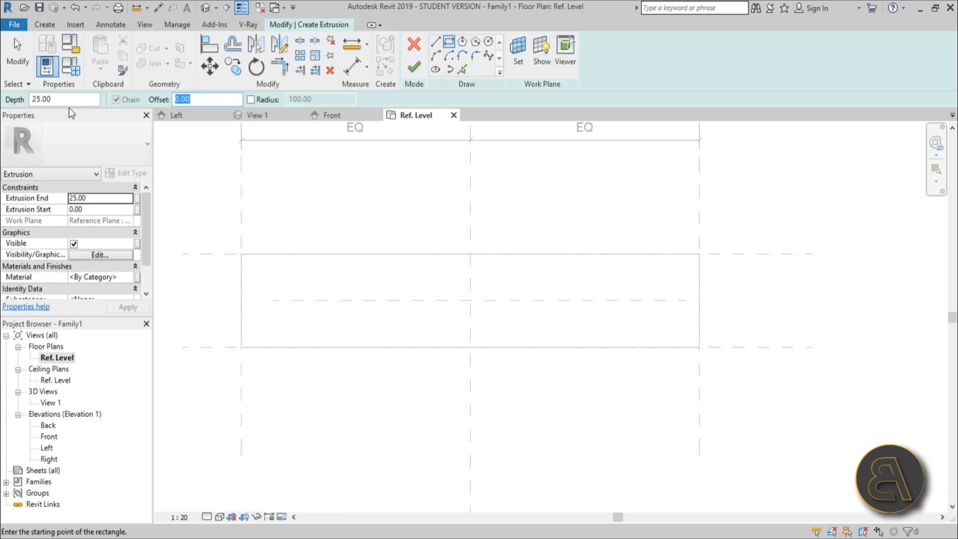
{"action": "type", "text": "10.00"}
{"action": "left_click", "coordinate": [241, 255]}
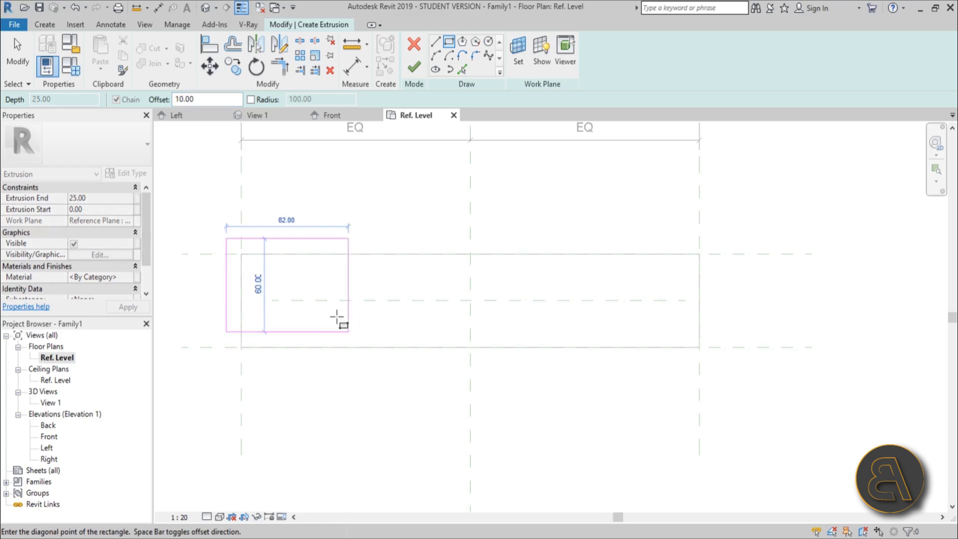
{"action": "left_click", "coordinate": [702, 353]}
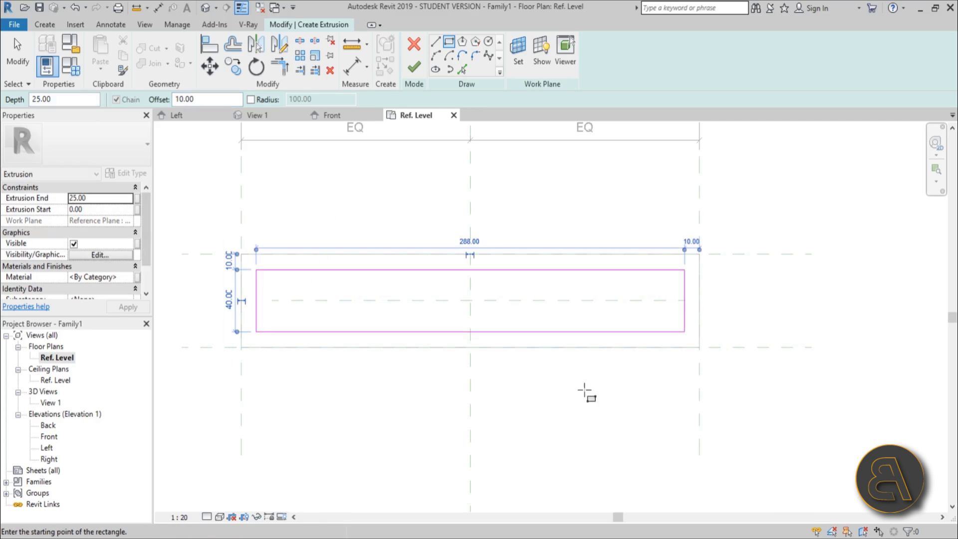
{"action": "key", "text": "Escape"}
{"action": "key", "text": "Escape"}
Add aligned dimensions from the sketched rectangle's left and right sides to the adjacent vertical reference planes.
{"action": "scroll", "coordinate": [232, 302], "scroll_direction": "up", "scroll_amount": 3}
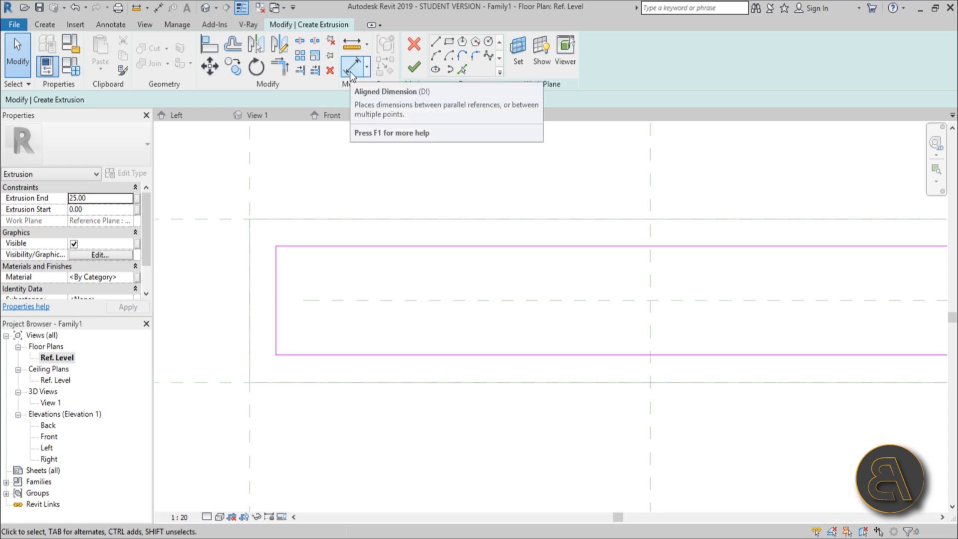
{"action": "key", "text": "d"}
{"action": "key", "text": "i"}
{"action": "left_click", "coordinate": [250, 213]}
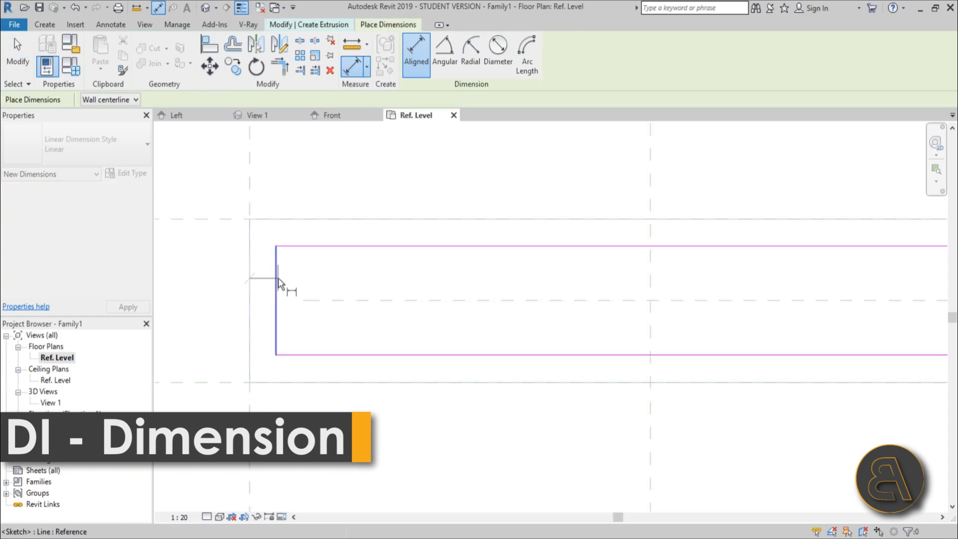
{"action": "scroll", "coordinate": [278, 284], "scroll_direction": "down", "scroll_amount": 2}
{"action": "left_click", "coordinate": [317, 212]}
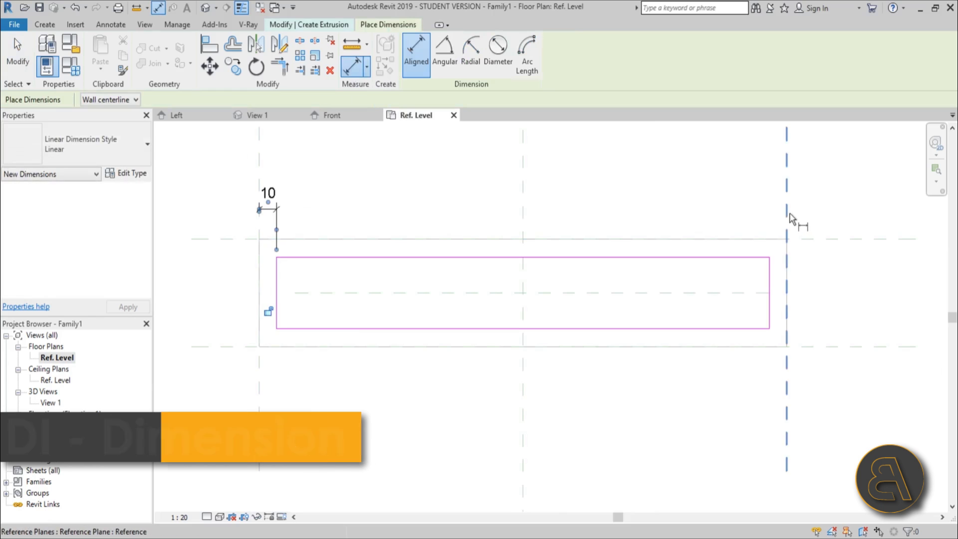
{"action": "left_click", "coordinate": [788, 218]}
{"action": "left_click", "coordinate": [768, 292]}
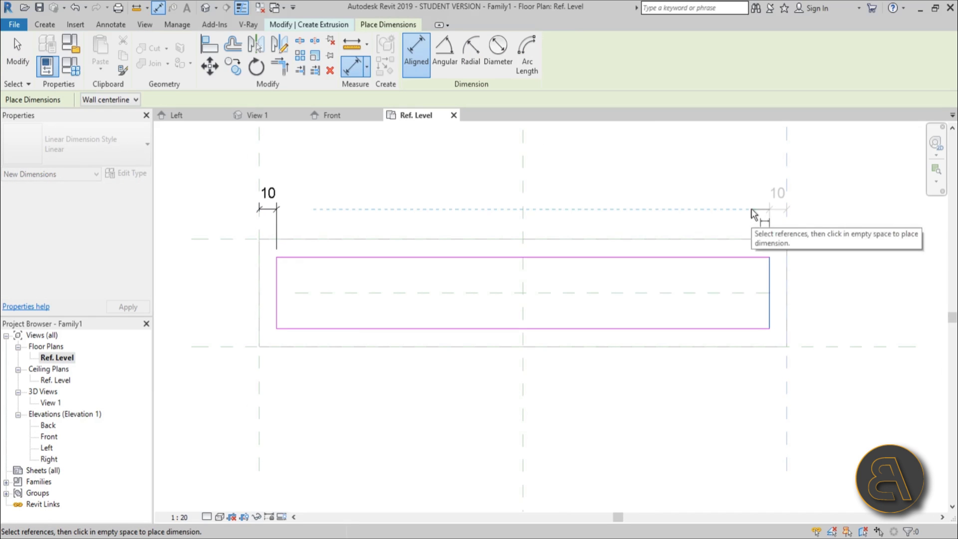
{"action": "left_click", "coordinate": [753, 213]}
Add aligned dimensions from the rectangle's upper and lower sides to the adjacent horizontal reference planes.
{"action": "left_click", "coordinate": [811, 239]}
{"action": "left_click", "coordinate": [714, 258]}
{"action": "left_click", "coordinate": [842, 286]}
{"action": "left_click", "coordinate": [806, 346]}
{"action": "left_click", "coordinate": [764, 329]}
{"action": "left_click", "coordinate": [842, 315]}
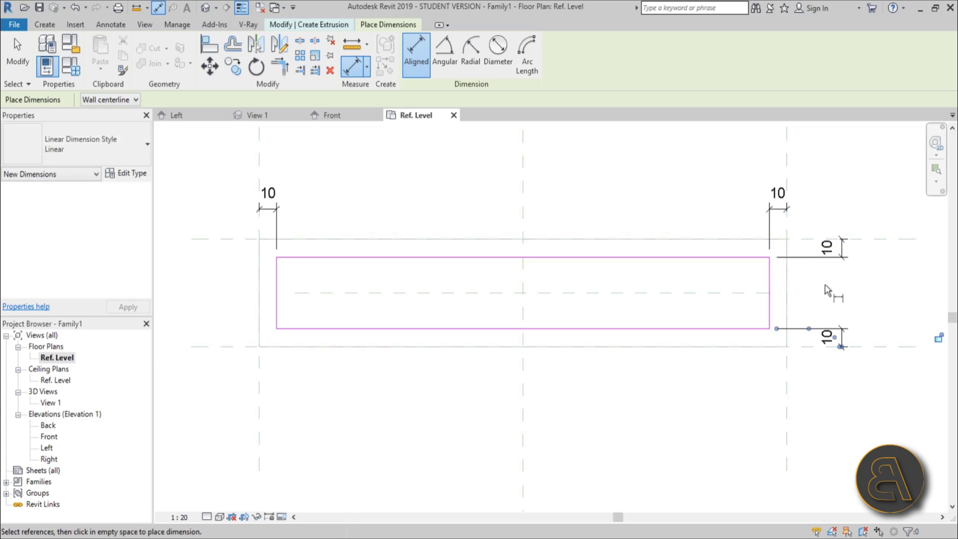
{"action": "key", "text": "Escape"}
{"action": "key", "text": "Escape"}
Lock the four 10 offset dimensions around the rectangle and finish the extrusion with depth 25.
{"action": "scroll", "coordinate": [841, 264], "scroll_direction": "up", "scroll_amount": 1}
{"action": "left_click", "coordinate": [821, 252]}
{"action": "scroll", "coordinate": [821, 267], "scroll_direction": "down", "scroll_amount": 2}
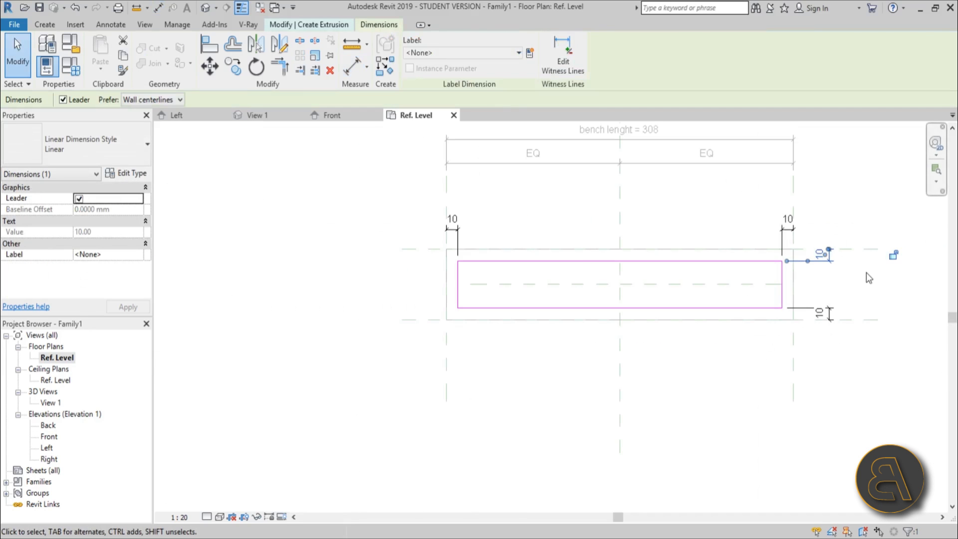
{"action": "left_click", "coordinate": [823, 313]}
{"action": "left_click", "coordinate": [785, 241]}
{"action": "left_click", "coordinate": [456, 240]}
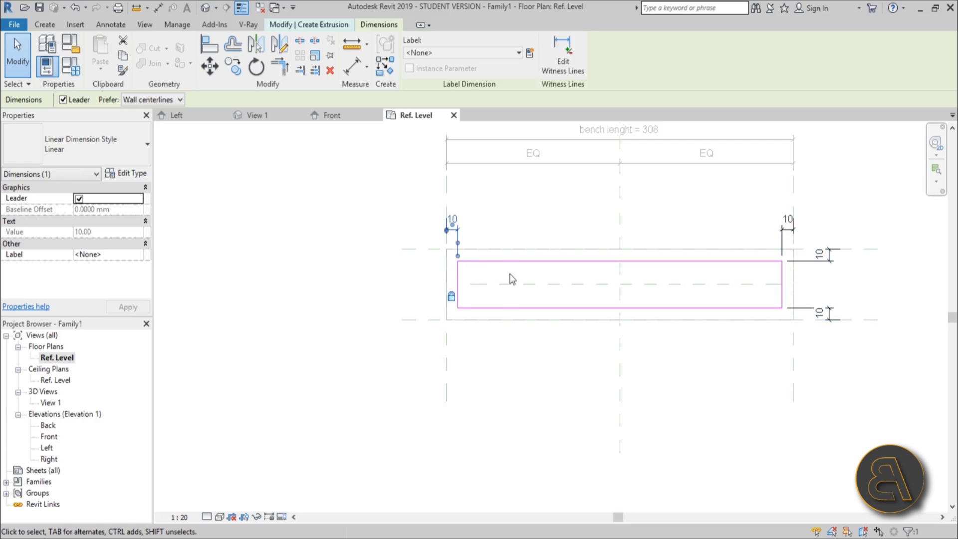
{"action": "left_click", "coordinate": [556, 230]}
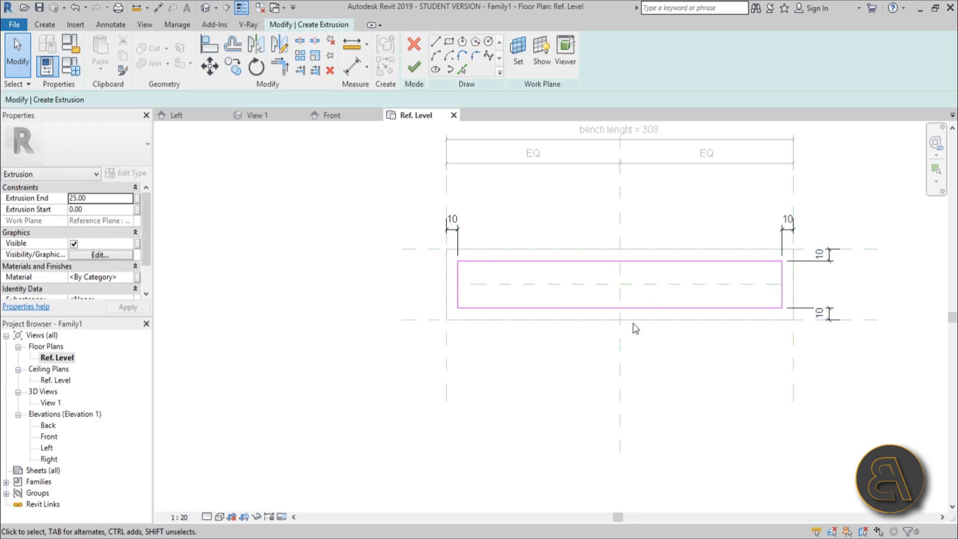
{"action": "left_click", "coordinate": [415, 70]}
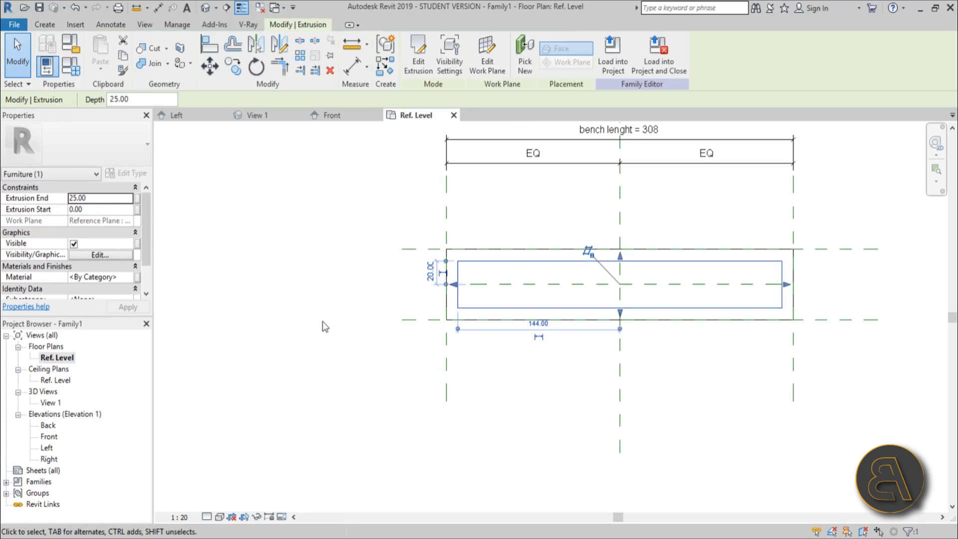
In the Front elevation, stretch the new extrusion's bottom to Ref. Level and its top to the base plane, locking the top.
{"action": "double_click", "coordinate": [49, 436]}
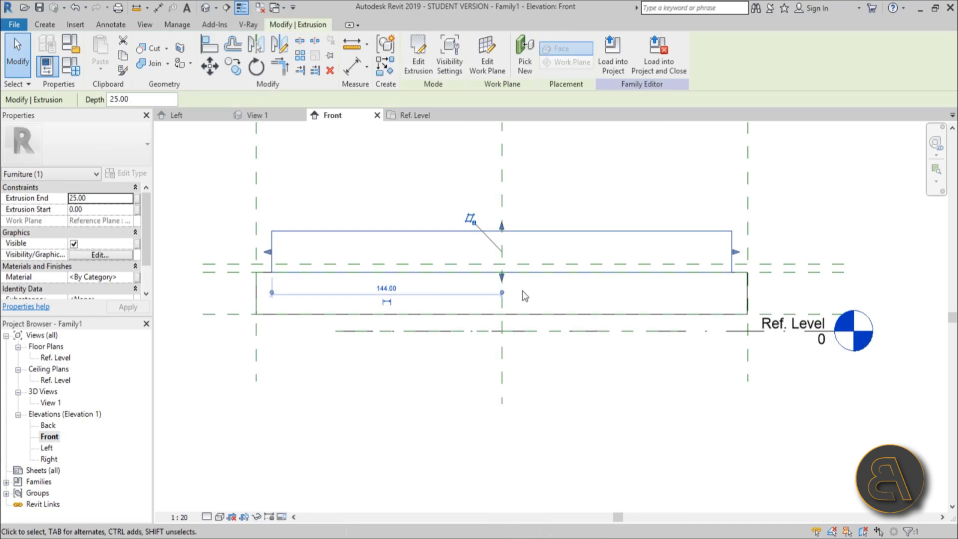
{"action": "left_click_drag", "start_coordinate": [502, 276], "coordinate": [499, 331]}
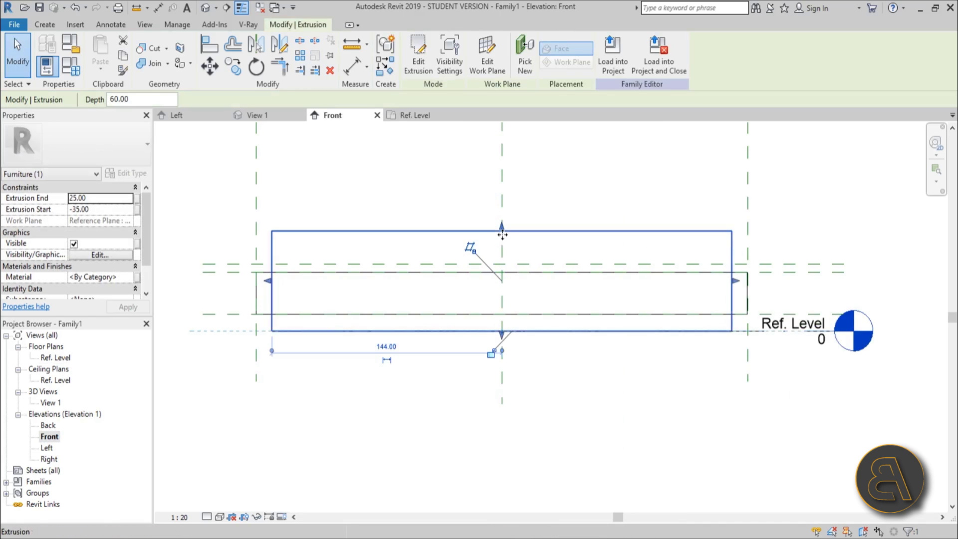
{"action": "left_click_drag", "start_coordinate": [503, 227], "coordinate": [503, 313]}
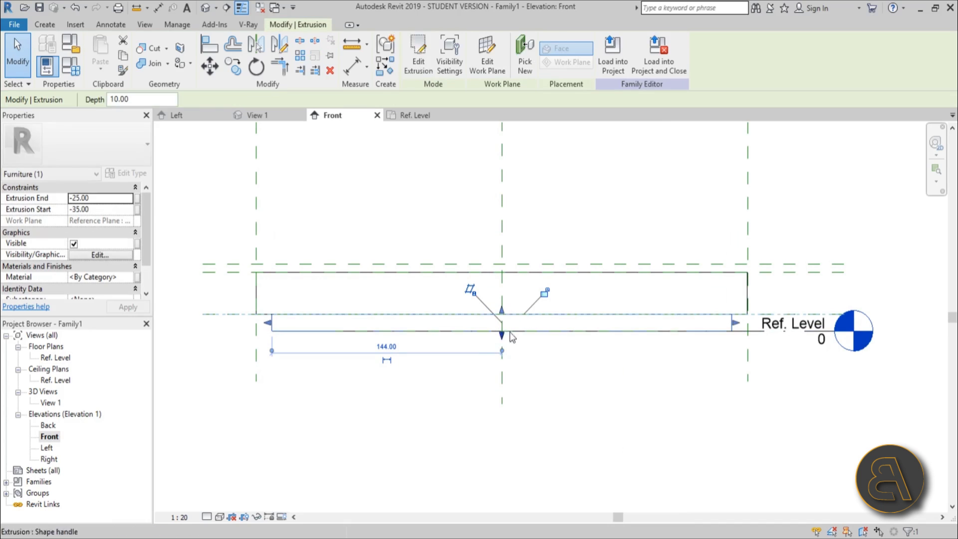
{"action": "left_click", "coordinate": [428, 432]}
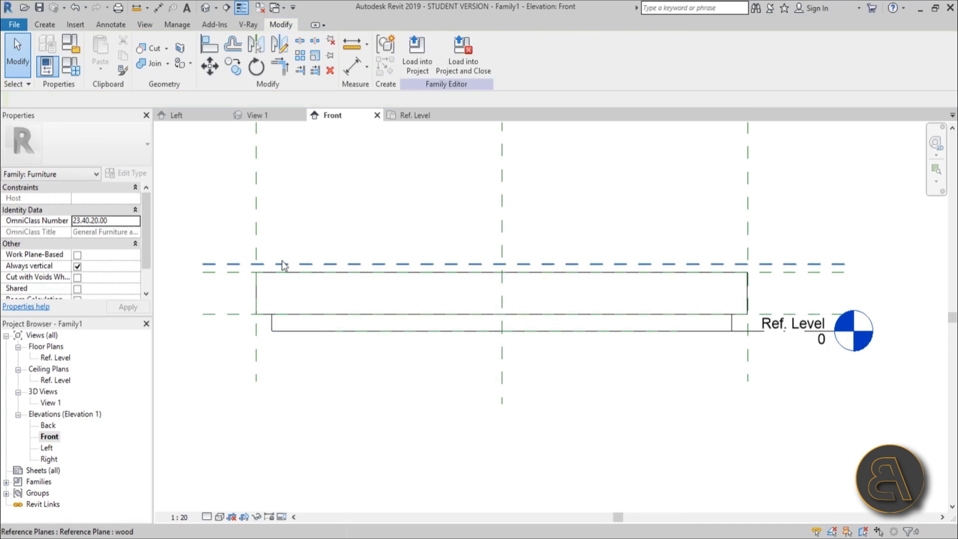
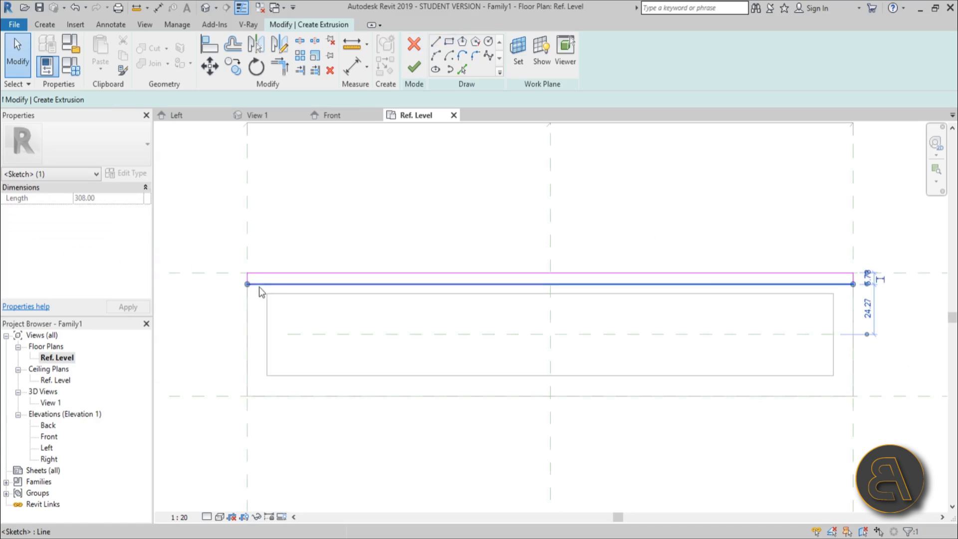
Set the width of the sketched slat rectangle along the upper reference plane to 6.
{"action": "scroll", "coordinate": [406, 307], "scroll_direction": "up", "scroll_amount": 4}
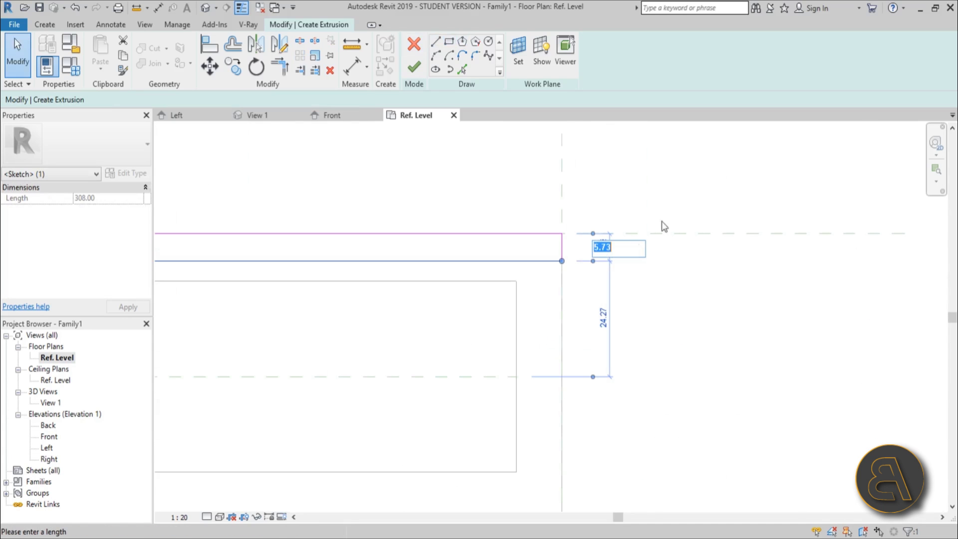
{"action": "key", "text": "Return"}
{"action": "left_click", "coordinate": [685, 204]}
{"action": "scroll", "coordinate": [699, 205], "scroll_direction": "down", "scroll_amount": 3}
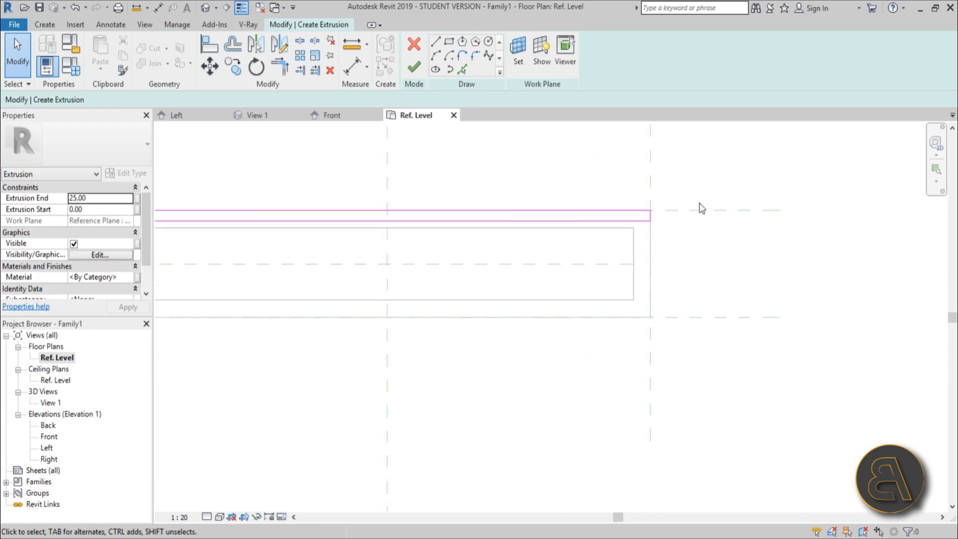
Copy the slat rectangle three times downward with multiple copying, leaving a gap of 2 between the slats.
{"action": "middle_click_drag", "start_coordinate": [415, 216], "coordinate": [693, 236]}
{"action": "mouse_move", "coordinate": [356, 208]}
{"action": "left_mouse_down"}
{"action": "mouse_move", "coordinate": [667, 272]}
{"action": "mouse_move", "coordinate": [953, 277]}
{"action": "left_mouse_up"}
{"action": "key", "text": "c"}
{"action": "key", "text": "o"}
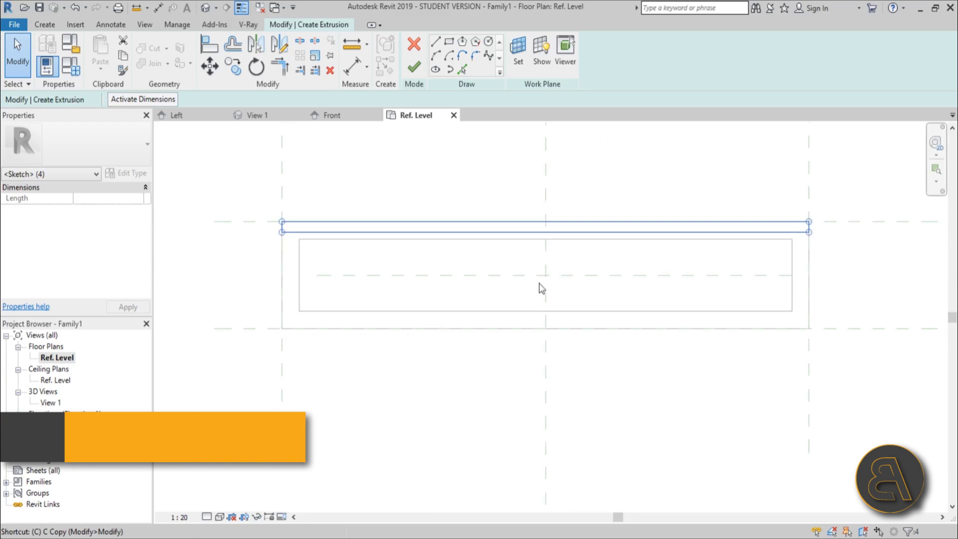
{"action": "scroll", "coordinate": [332, 191], "scroll_direction": "up", "scroll_amount": 2}
{"action": "scroll", "coordinate": [304, 182], "scroll_direction": "up", "scroll_amount": 2}
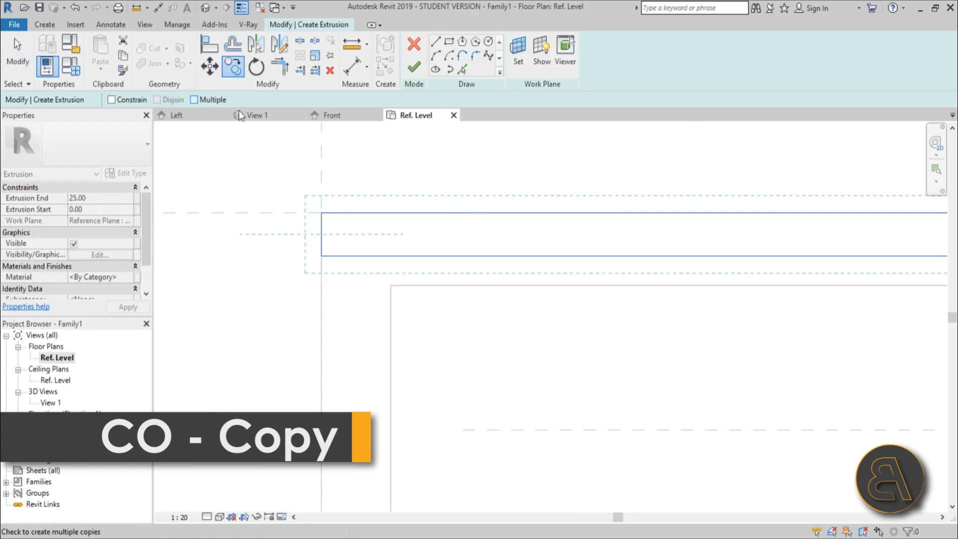
{"action": "left_click", "coordinate": [321, 213]}
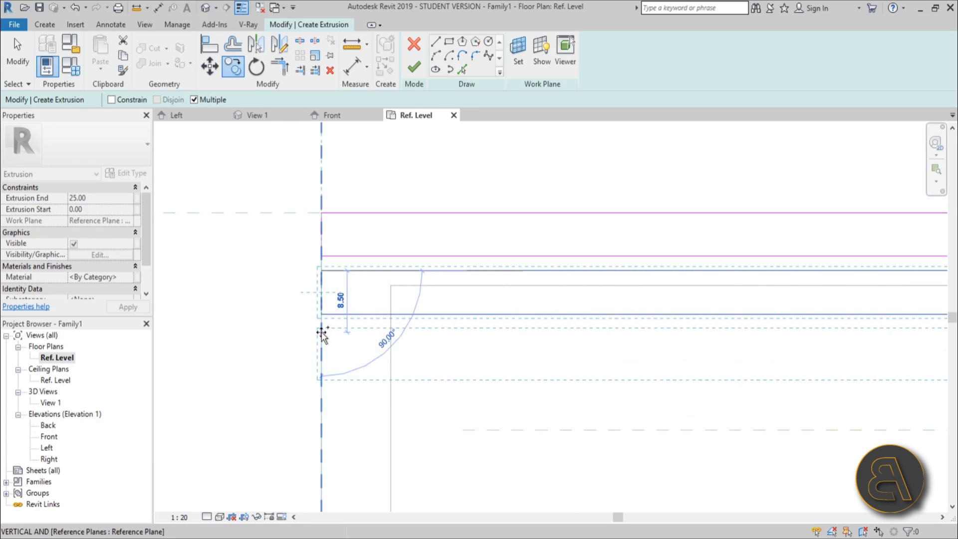
{"action": "left_click", "coordinate": [321, 331]}
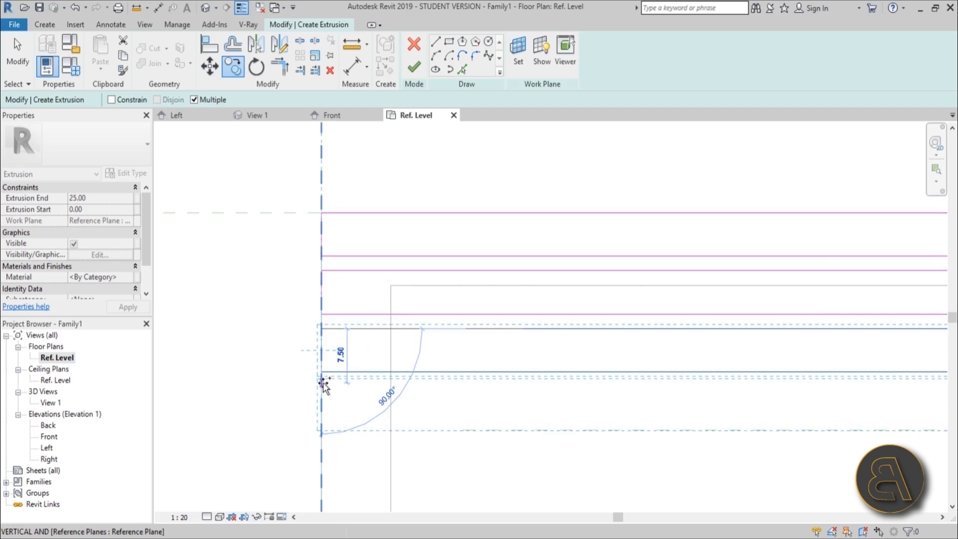
{"action": "left_click", "coordinate": [322, 386]}
{"action": "scroll", "coordinate": [286, 311], "scroll_direction": "down", "scroll_amount": 4}
{"action": "key", "text": "Escape"}
{"action": "key", "text": "Escape"}
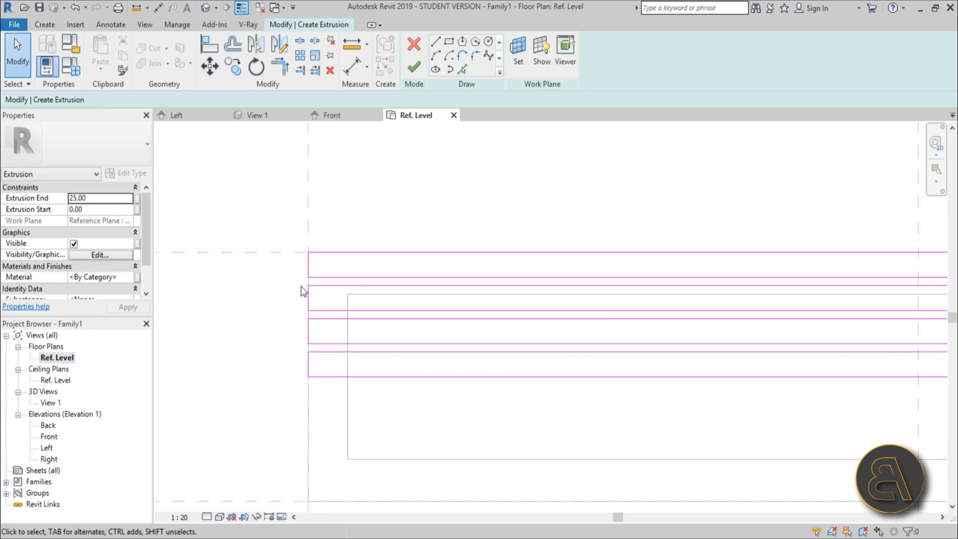
Copy the three lower slat rectangles twice downward as a group, continuing the same spacing past the lower reference plane.
{"action": "mouse_move", "coordinate": [299, 284]}
{"action": "left_mouse_down"}
{"action": "mouse_move", "coordinate": [379, 361]}
{"action": "mouse_move", "coordinate": [871, 404]}
{"action": "left_mouse_up"}
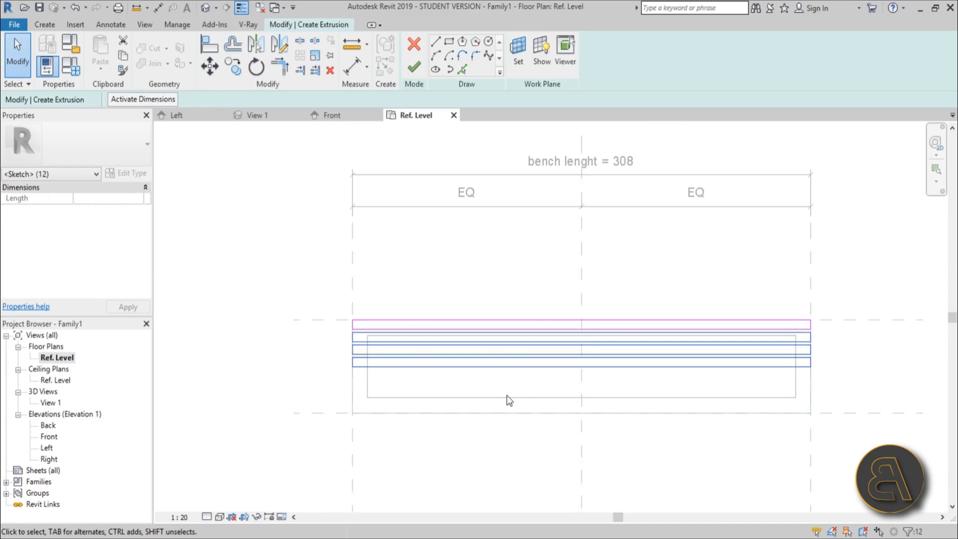
{"action": "key", "text": "c"}
{"action": "scroll", "coordinate": [385, 368], "scroll_direction": "up", "scroll_amount": 3}
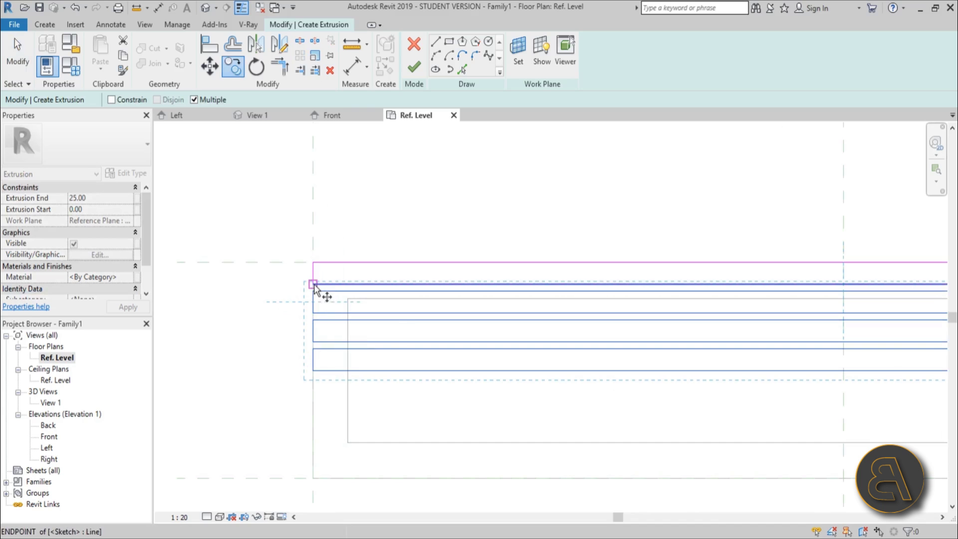
{"action": "left_click", "coordinate": [320, 285]}
{"action": "left_click", "coordinate": [314, 369]}
{"action": "middle_click_drag", "start_coordinate": [363, 394], "coordinate": [369, 280]}
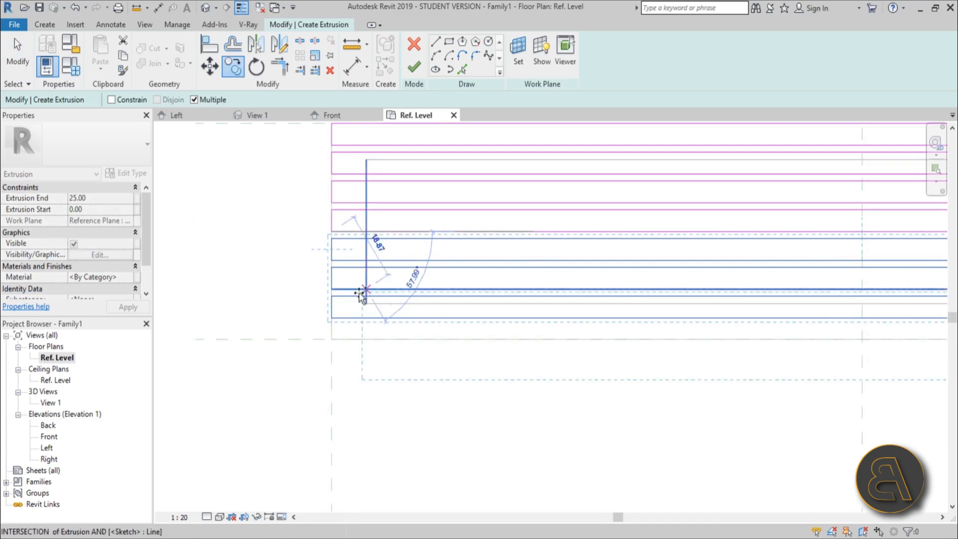
{"action": "left_click", "coordinate": [331, 318]}
{"action": "scroll", "coordinate": [277, 249], "scroll_direction": "down", "scroll_amount": 3}
{"action": "key", "text": "Escape"}
{"action": "key", "text": "Escape"}
Delete the two surplus slat rectangles lying entirely below the lower reference plane.
{"action": "scroll", "coordinate": [312, 324], "scroll_direction": "up", "scroll_amount": 6}
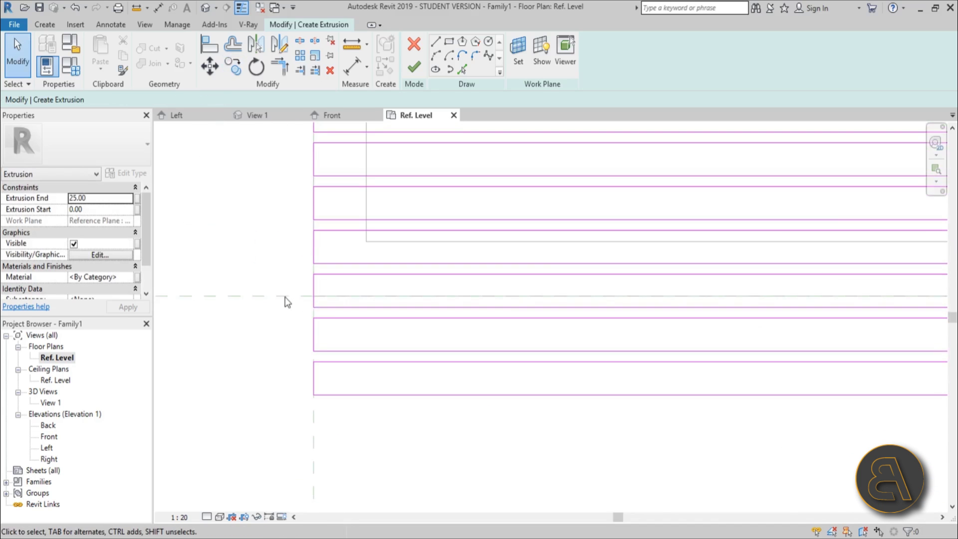
{"action": "scroll", "coordinate": [287, 301], "scroll_direction": "down", "scroll_amount": 5}
{"action": "mouse_move", "coordinate": [285, 304]}
{"action": "left_mouse_down"}
{"action": "mouse_move", "coordinate": [522, 391]}
{"action": "mouse_move", "coordinate": [792, 396]}
{"action": "left_mouse_up"}
{"action": "scroll", "coordinate": [475, 368], "scroll_direction": "down", "scroll_amount": 2}
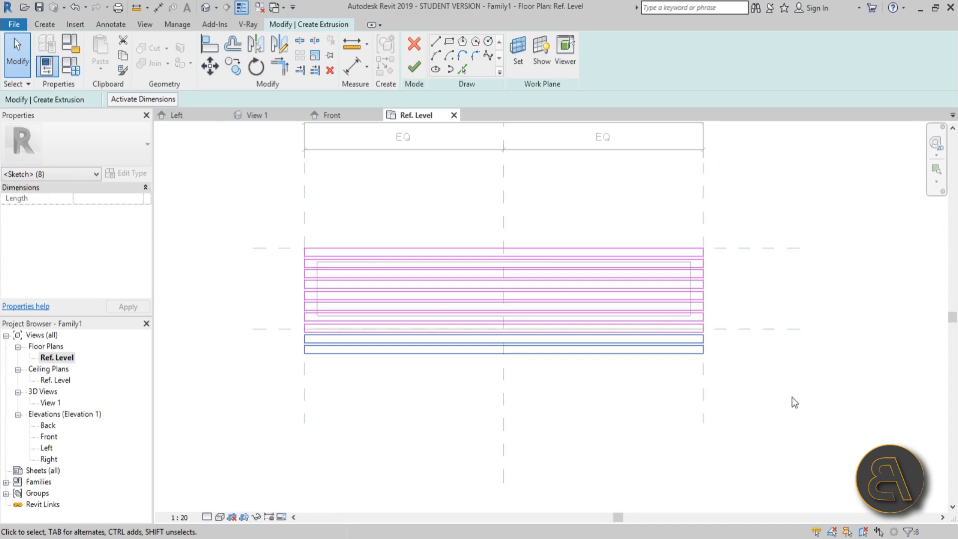
{"action": "left_click", "coordinate": [672, 396]}
Move the lower edge of the last slat onto the lower reference plane, narrowing the slat to 4.
{"action": "scroll", "coordinate": [315, 338], "scroll_direction": "up", "scroll_amount": 5}
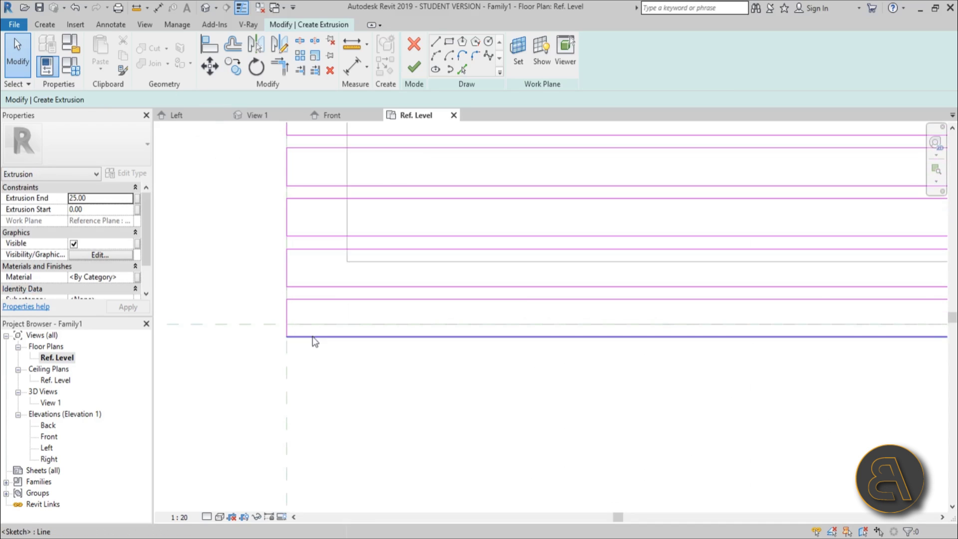
{"action": "left_click", "coordinate": [314, 337]}
{"action": "left_click_drag", "start_coordinate": [314, 321], "coordinate": [315, 324]}
{"action": "scroll", "coordinate": [311, 357], "scroll_direction": "down", "scroll_amount": 6}
{"action": "left_click", "coordinate": [312, 359]}
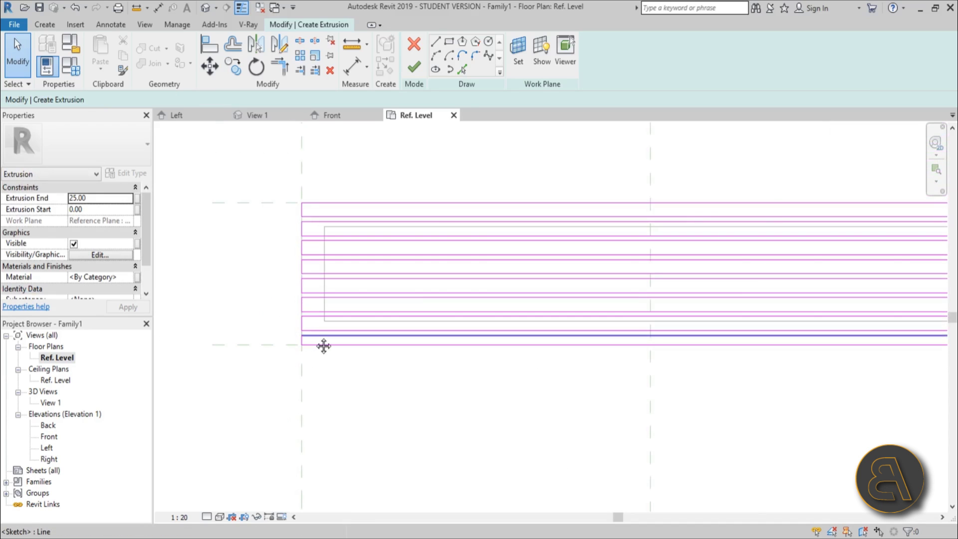
{"action": "scroll", "coordinate": [326, 349], "scroll_direction": "up", "scroll_amount": 2}
{"action": "scroll", "coordinate": [292, 335], "scroll_direction": "up", "scroll_amount": 2}
{"action": "left_click", "coordinate": [297, 328]}
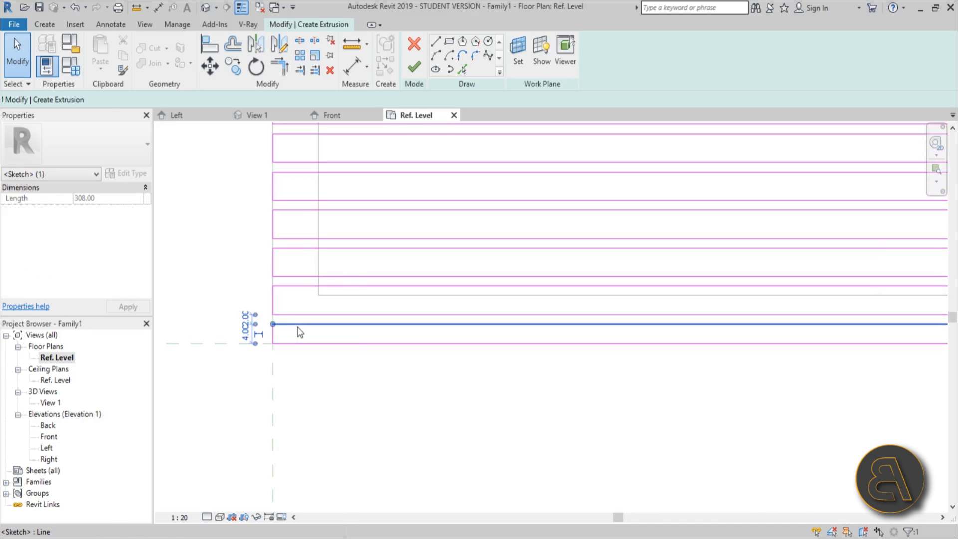
{"action": "left_click", "coordinate": [262, 322]}
Delete the narrowed last slat and stretch the lower edge of the slat above it to the lower reference plane.
{"action": "scroll", "coordinate": [256, 319], "scroll_direction": "down", "scroll_amount": 1}
{"action": "scroll", "coordinate": [256, 320], "scroll_direction": "down", "scroll_amount": 1}
{"action": "mouse_move", "coordinate": [269, 325]}
{"action": "left_mouse_down"}
{"action": "mouse_move", "coordinate": [289, 336]}
{"action": "mouse_move", "coordinate": [764, 385]}
{"action": "left_mouse_up"}
{"action": "scroll", "coordinate": [301, 322], "scroll_direction": "up", "scroll_amount": 1}
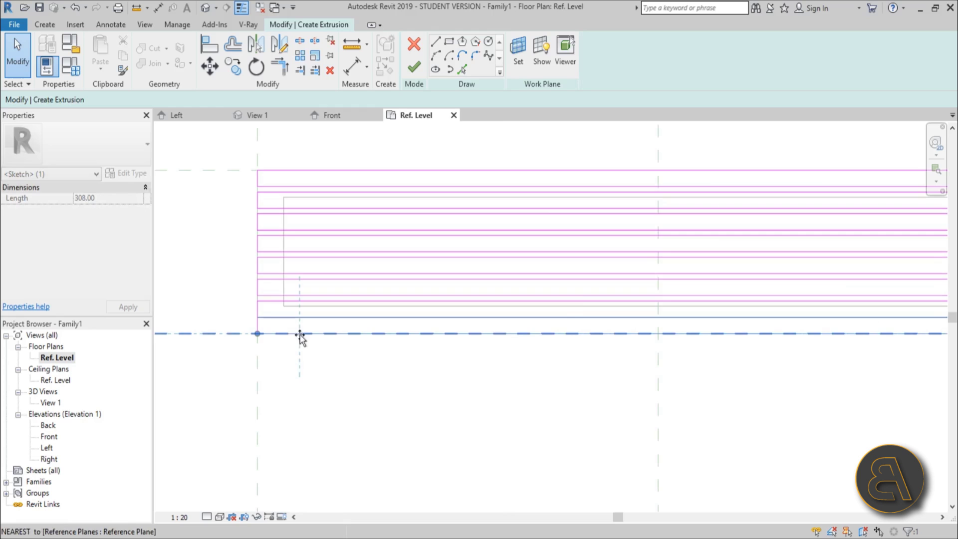
{"action": "left_click", "coordinate": [316, 358]}
{"action": "scroll", "coordinate": [384, 380], "scroll_direction": "down", "scroll_amount": 2}
{"action": "scroll", "coordinate": [319, 382], "scroll_direction": "down", "scroll_amount": 1}
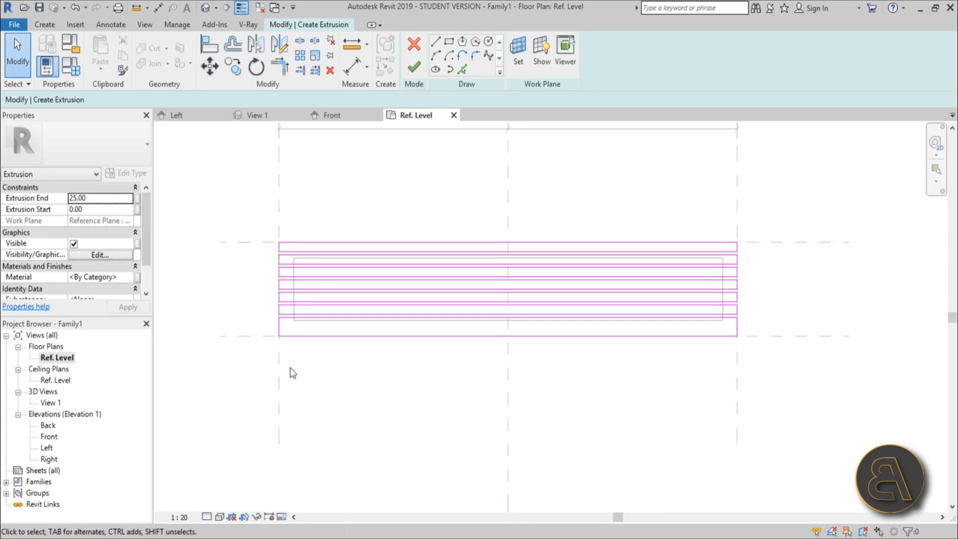
Delete the slat above the wide bottom rectangle and raise the bottom rectangle's upper edge to make it 20 wide.
{"action": "scroll", "coordinate": [278, 344], "scroll_direction": "up", "scroll_amount": 3}
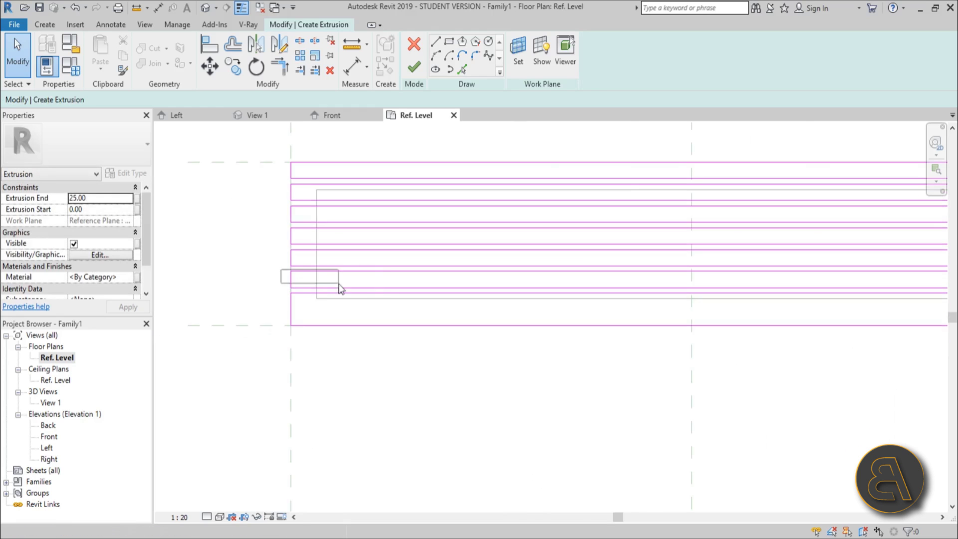
{"action": "scroll", "coordinate": [359, 290], "scroll_direction": "down", "scroll_amount": 3}
{"action": "left_click_drag", "start_coordinate": [340, 286], "coordinate": [823, 291]}
{"action": "key", "text": "Delete"}
{"action": "scroll", "coordinate": [312, 283], "scroll_direction": "up", "scroll_amount": 3}
{"action": "left_click_drag", "start_coordinate": [381, 302], "coordinate": [382, 274]}
{"action": "scroll", "coordinate": [324, 275], "scroll_direction": "up", "scroll_amount": 2}
{"action": "left_click", "coordinate": [249, 276]}
{"action": "scroll", "coordinate": [368, 282], "scroll_direction": "down", "scroll_amount": 4}
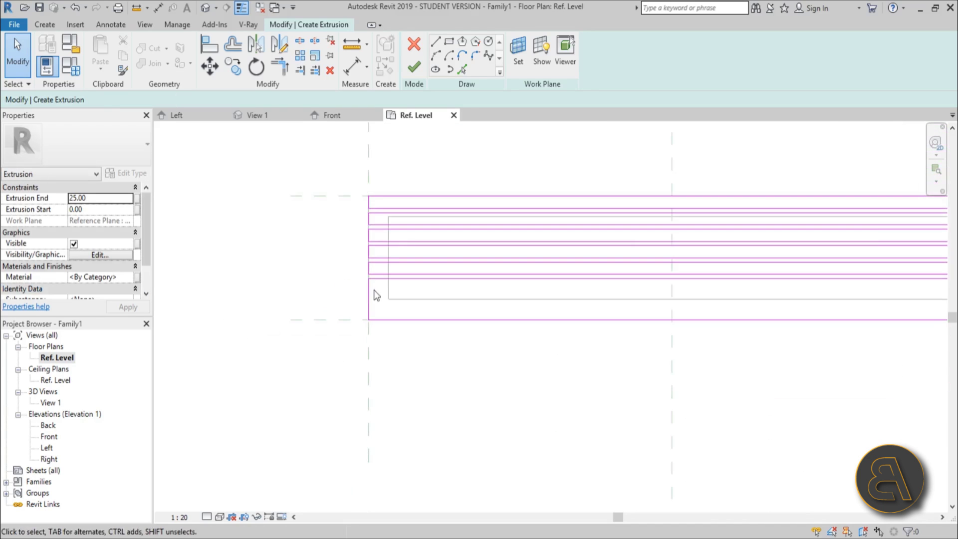
Start locking the slats' left ends to the left reference plane, including the second slat and the wide bottom slat.
{"action": "scroll", "coordinate": [377, 305], "scroll_direction": "down", "scroll_amount": 1}
{"action": "mouse_move", "coordinate": [537, 367]}
{"action": "middle_mouse_down"}
{"action": "mouse_move", "coordinate": [424, 347]}
{"action": "mouse_move", "coordinate": [462, 319]}
{"action": "middle_mouse_up"}
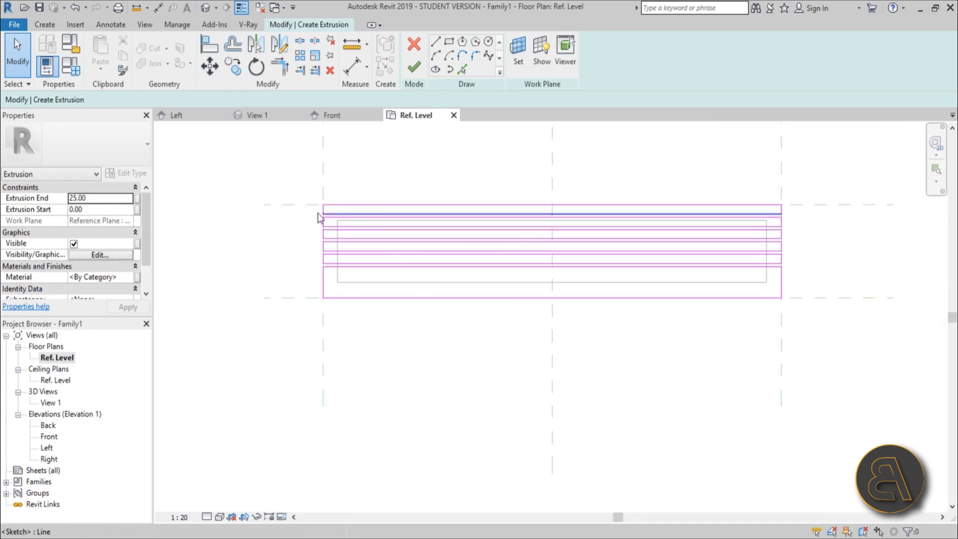
{"action": "scroll", "coordinate": [318, 216], "scroll_direction": "up", "scroll_amount": 3}
{"action": "mouse_move", "coordinate": [330, 212]}
{"action": "left_mouse_down"}
{"action": "mouse_move", "coordinate": [354, 212]}
{"action": "mouse_move", "coordinate": [330, 212]}
{"action": "mouse_move", "coordinate": [345, 237]}
{"action": "mouse_move", "coordinate": [330, 237]}
{"action": "mouse_move", "coordinate": [351, 243]}
{"action": "mouse_move", "coordinate": [330, 242]}
{"action": "left_mouse_up"}
{"action": "left_click", "coordinate": [366, 190]}
{"action": "left_click", "coordinate": [325, 240]}
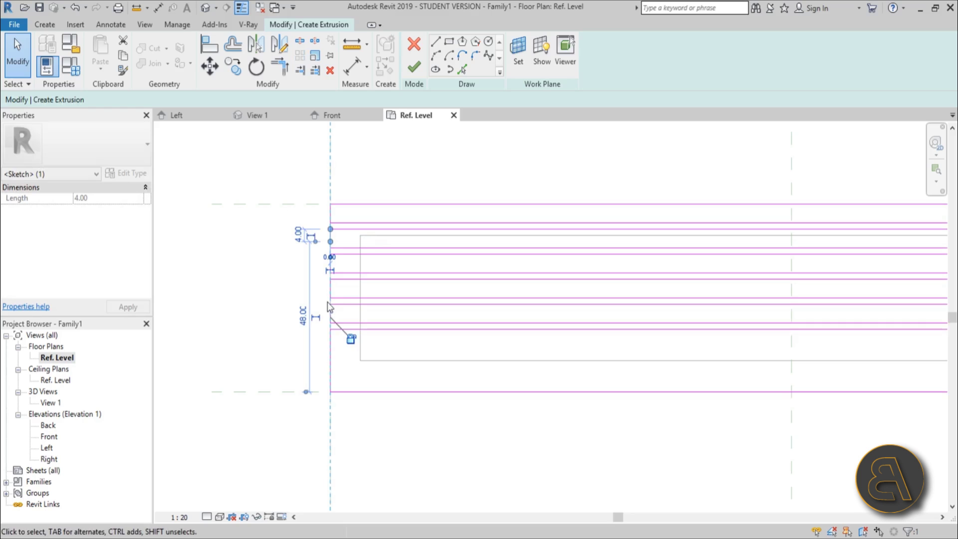
{"action": "mouse_move", "coordinate": [332, 350]}
{"action": "left_mouse_down"}
{"action": "mouse_move", "coordinate": [325, 355]}
{"action": "mouse_move", "coordinate": [343, 355]}
{"action": "left_mouse_up"}
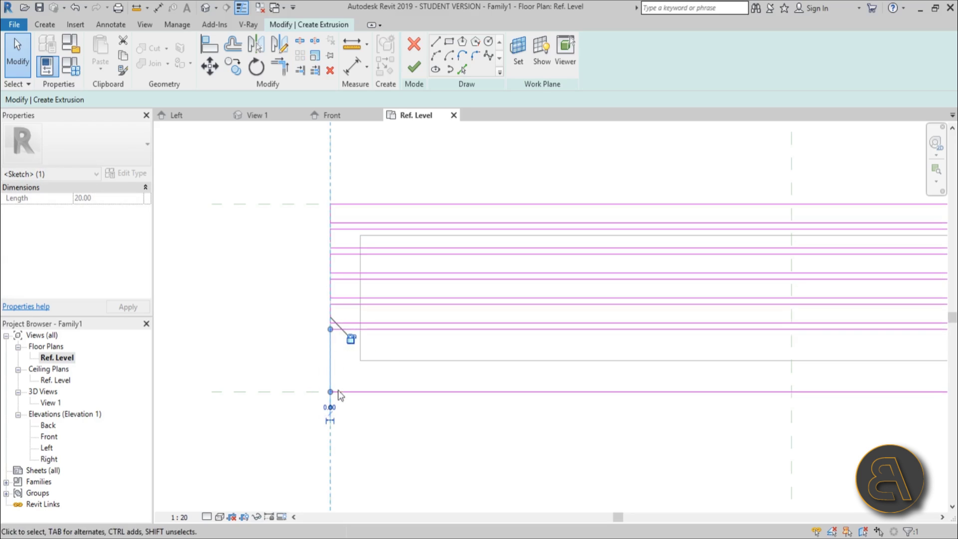
Lock the left ends of the five narrow slats to the left reference plane, working from the lowest up to the first.
{"action": "scroll", "coordinate": [355, 352], "scroll_direction": "up", "scroll_amount": 4}
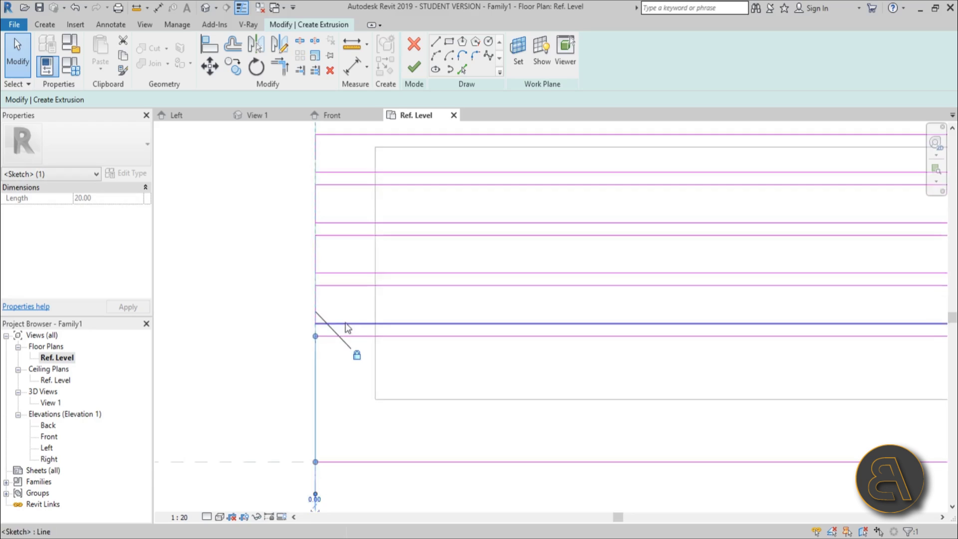
{"action": "left_click", "coordinate": [312, 302]}
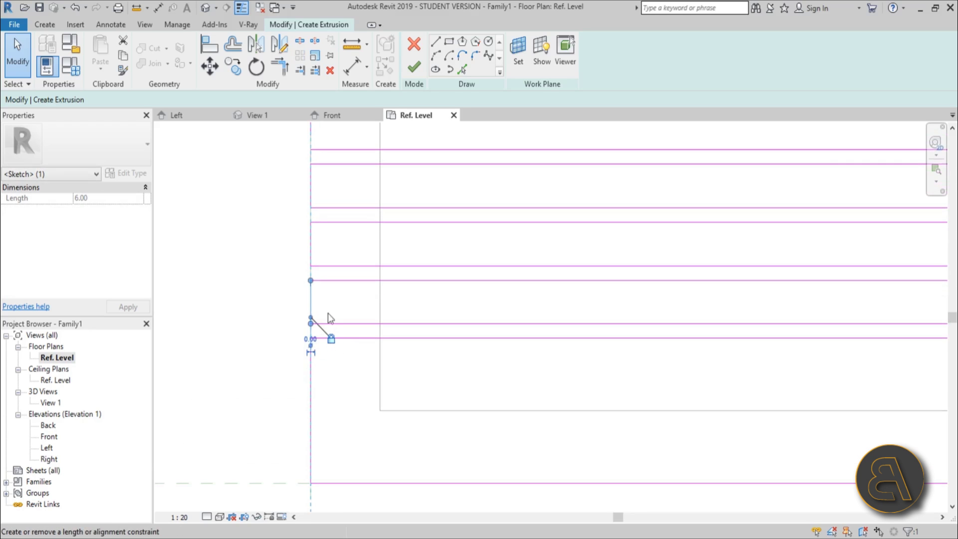
{"action": "left_click_drag", "start_coordinate": [312, 255], "coordinate": [312, 257]}
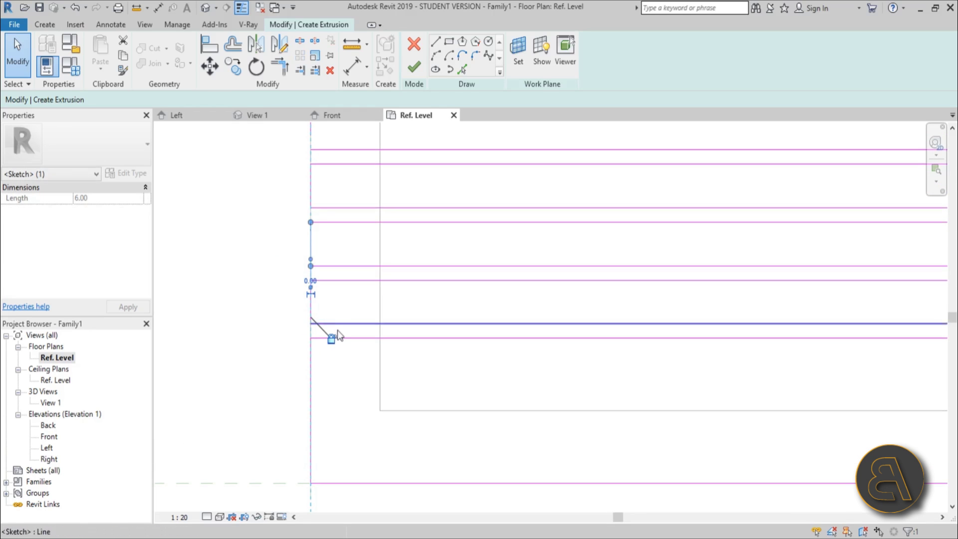
{"action": "left_click_drag", "start_coordinate": [313, 199], "coordinate": [312, 197]}
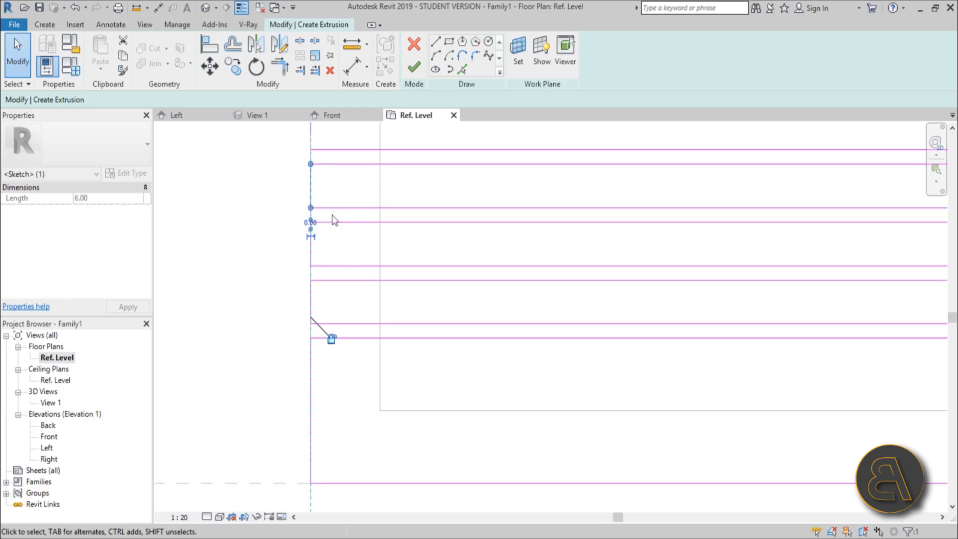
{"action": "middle_click_drag", "start_coordinate": [334, 174], "coordinate": [363, 301]}
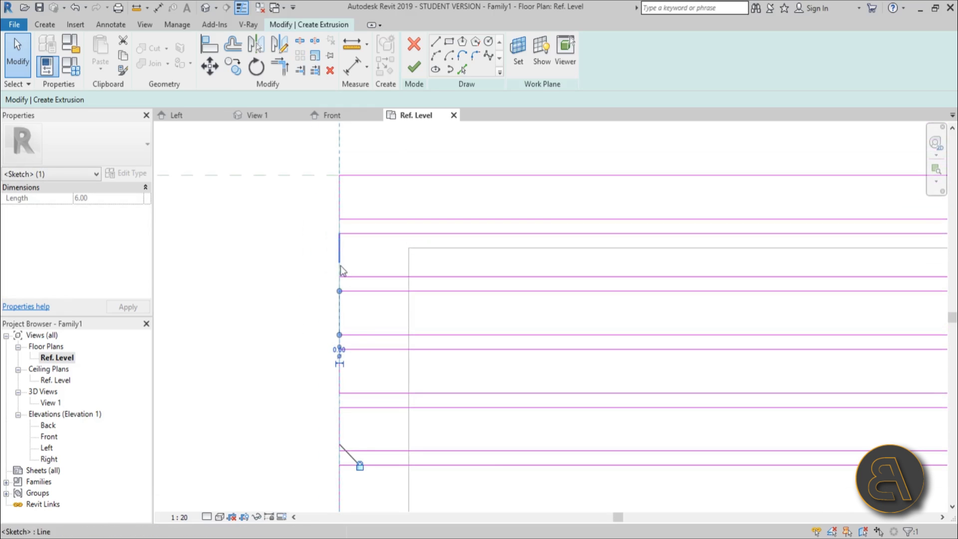
{"action": "left_click_drag", "start_coordinate": [340, 266], "coordinate": [340, 267]}
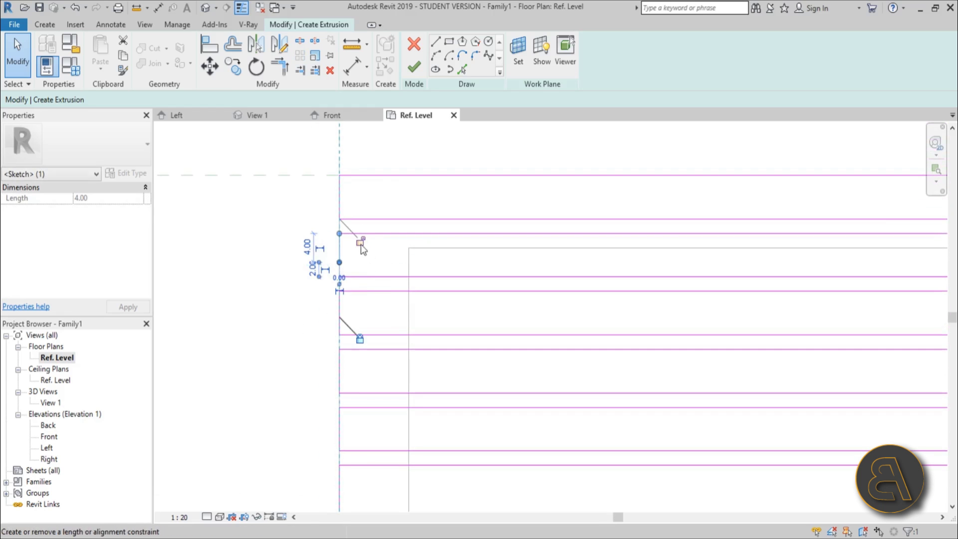
{"action": "left_click", "coordinate": [343, 204]}
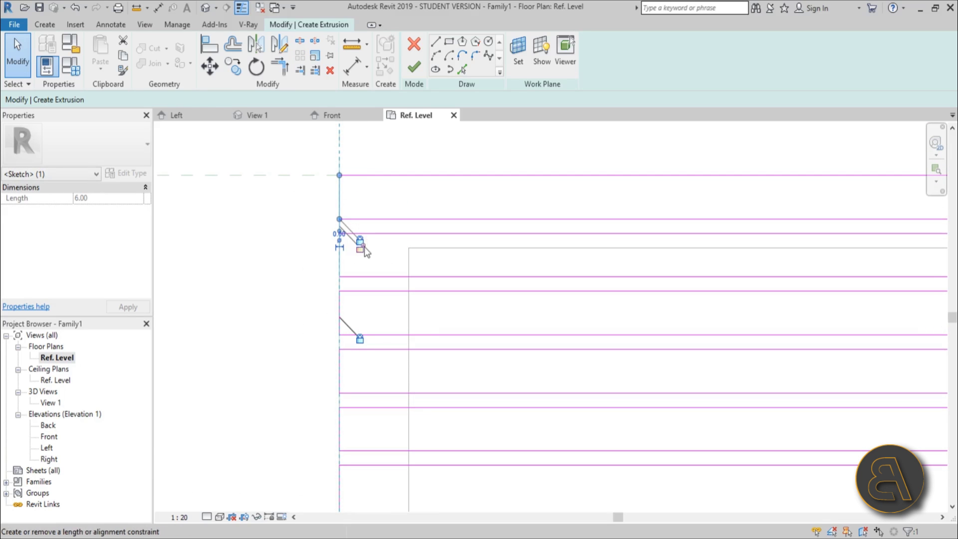
{"action": "scroll", "coordinate": [233, 209], "scroll_direction": "down", "scroll_amount": 5}
{"action": "left_click", "coordinate": [233, 210]}
Align the right ends of the slats to the right reference plane with multiple alignment and lock each one.
{"action": "scroll", "coordinate": [537, 293], "scroll_direction": "down", "scroll_amount": 3}
{"action": "mouse_move", "coordinate": [690, 270]}
{"action": "middle_mouse_down"}
{"action": "mouse_move", "coordinate": [547, 254]}
{"action": "mouse_move", "coordinate": [520, 301]}
{"action": "mouse_move", "coordinate": [484, 285]}
{"action": "middle_mouse_up"}
{"action": "scroll", "coordinate": [548, 254], "scroll_direction": "up", "scroll_amount": 3}
{"action": "key", "text": "a"}
{"action": "key", "text": "l"}
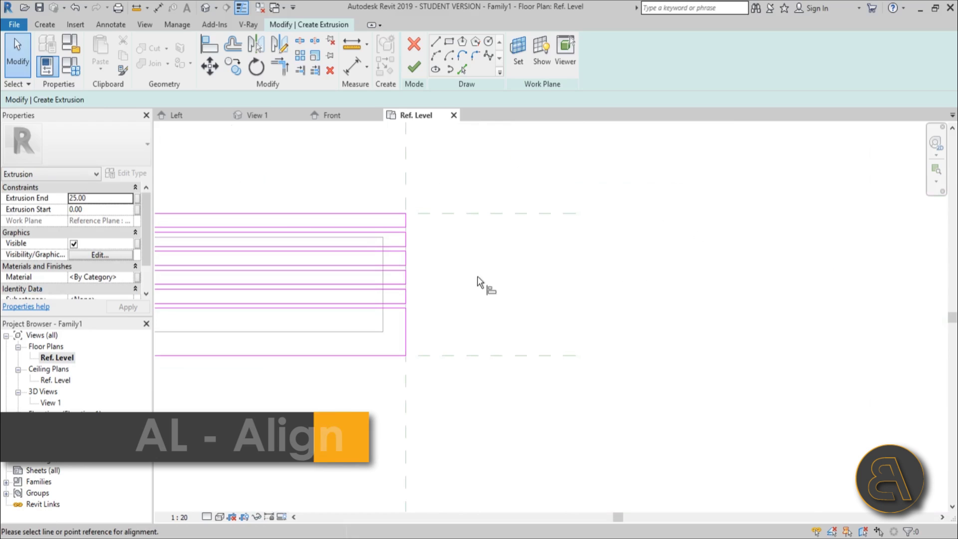
{"action": "left_click", "coordinate": [408, 202]}
{"action": "left_click", "coordinate": [406, 220]}
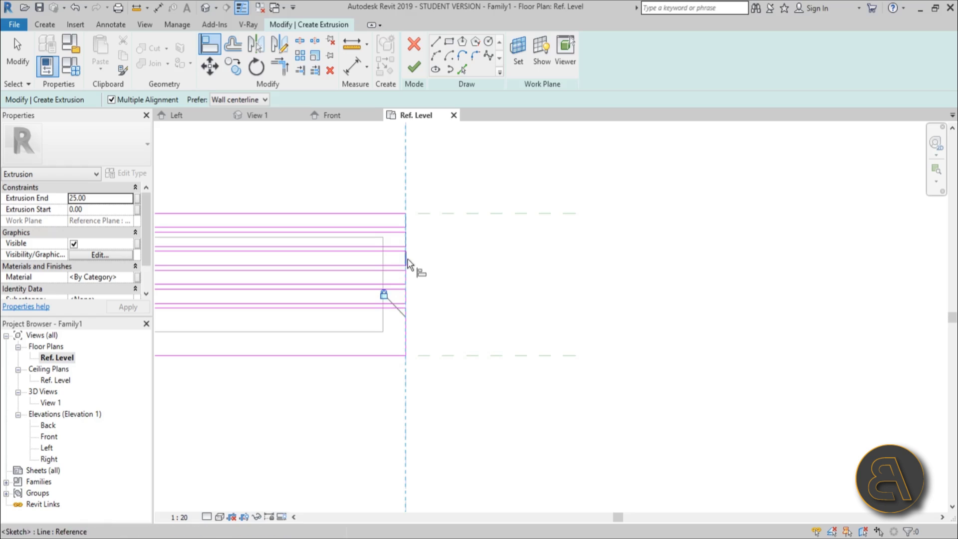
{"action": "left_click", "coordinate": [385, 294]}
{"action": "left_click", "coordinate": [404, 281]}
{"action": "left_click", "coordinate": [386, 298]}
Try to finish the slat extrusion and return to editing its sketch.
{"action": "left_click", "coordinate": [414, 68]}
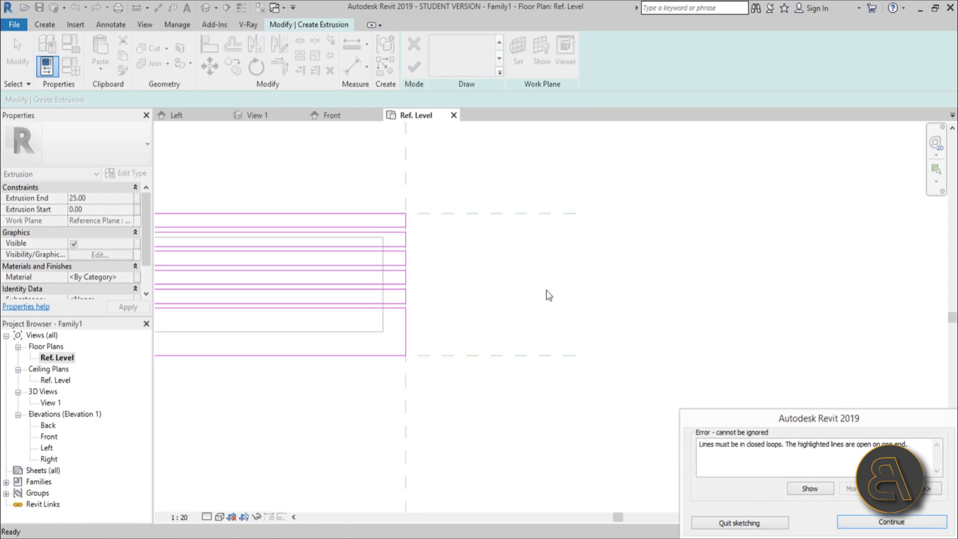
{"action": "left_click", "coordinate": [890, 523]}
{"action": "scroll", "coordinate": [601, 343], "scroll_direction": "down", "scroll_amount": 3}
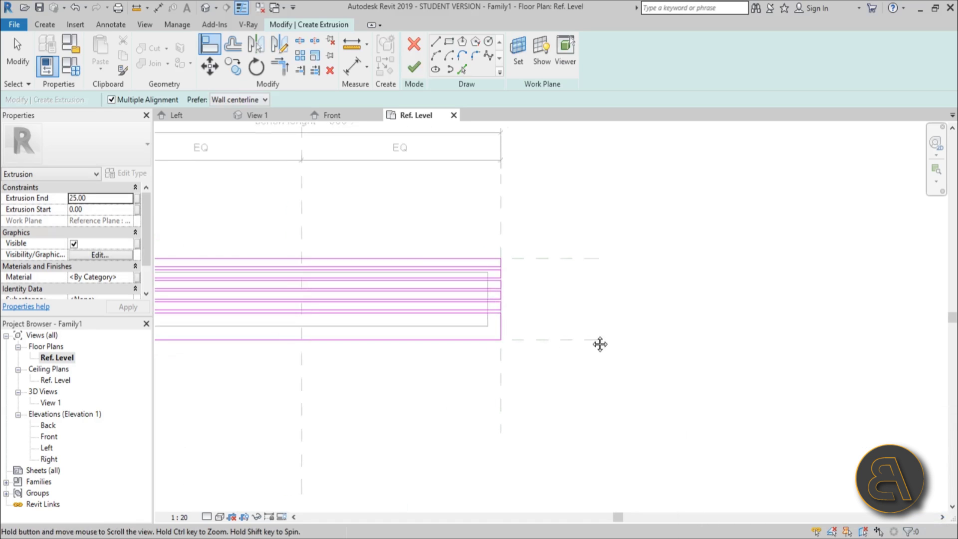
{"action": "scroll", "coordinate": [543, 310], "scroll_direction": "down", "scroll_amount": 2}
{"action": "middle_click_drag", "start_coordinate": [370, 339], "coordinate": [445, 331]}
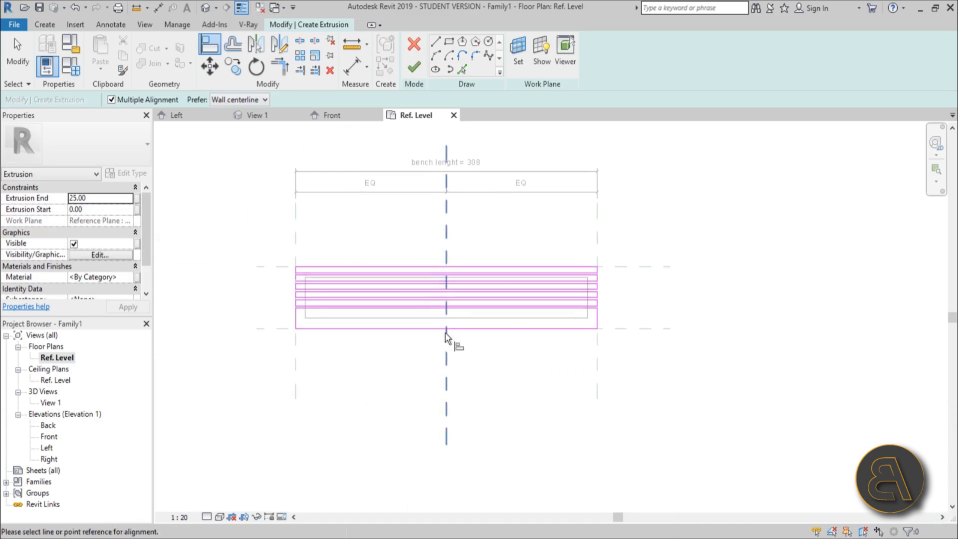
Extend the second slat's left edge line to its bottom corner to close the loop, and finish the slat extrusion sketch.
{"action": "scroll", "coordinate": [265, 322], "scroll_direction": "up", "scroll_amount": 5}
{"action": "scroll", "coordinate": [346, 325], "scroll_direction": "up", "scroll_amount": 4}
{"action": "key", "text": "Escape"}
{"action": "scroll", "coordinate": [334, 324], "scroll_direction": "down", "scroll_amount": 5}
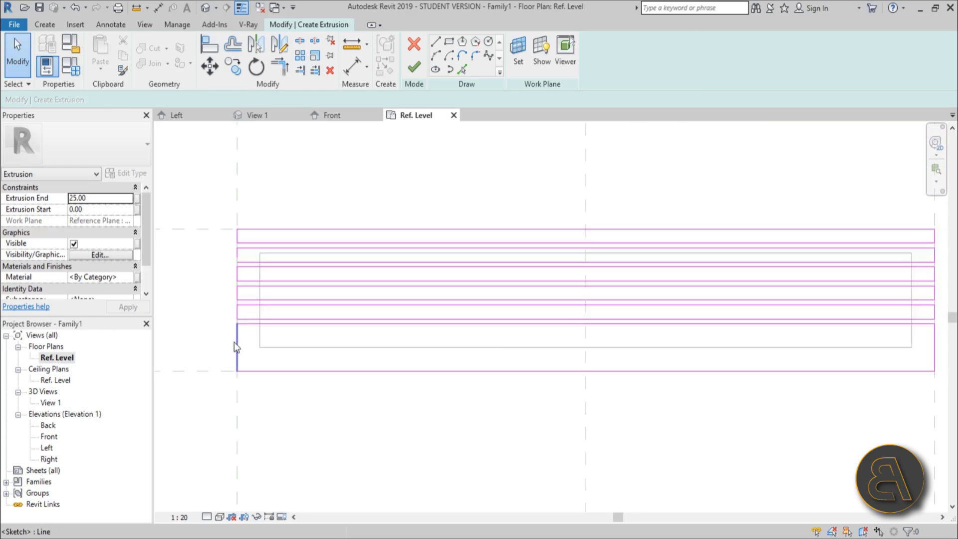
{"action": "left_click", "coordinate": [414, 68]}
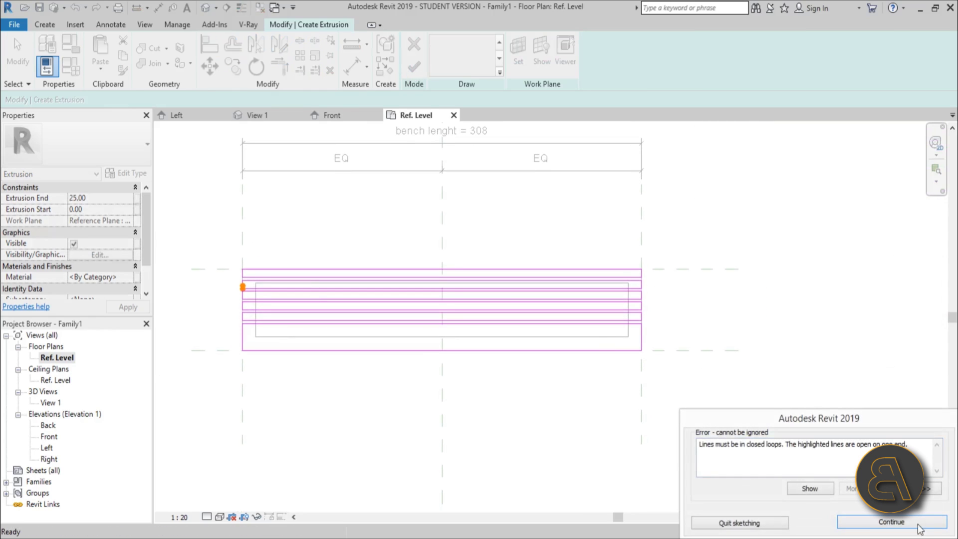
{"action": "left_click", "coordinate": [891, 522]}
{"action": "scroll", "coordinate": [200, 294], "scroll_direction": "up", "scroll_amount": 5}
{"action": "left_click", "coordinate": [276, 260]}
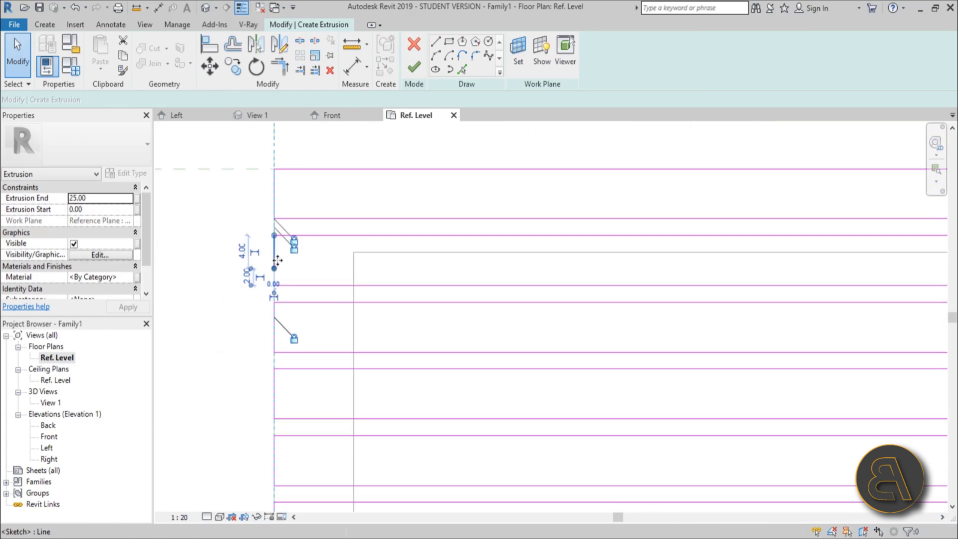
{"action": "left_click_drag", "start_coordinate": [274, 268], "coordinate": [274, 285]}
{"action": "left_click", "coordinate": [414, 68]}
{"action": "scroll", "coordinate": [256, 225], "scroll_direction": "down", "scroll_amount": 1}
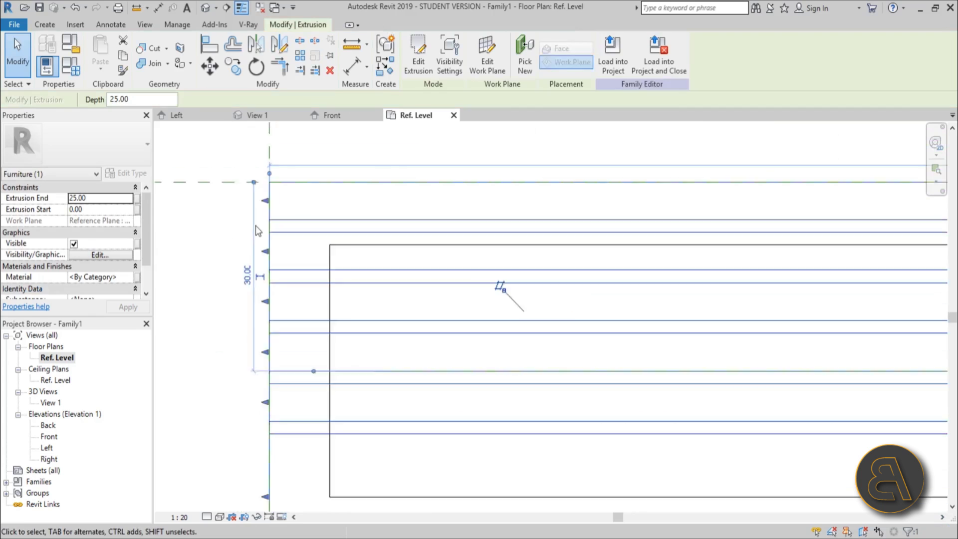
{"action": "scroll", "coordinate": [256, 227], "scroll_direction": "down", "scroll_amount": 5}
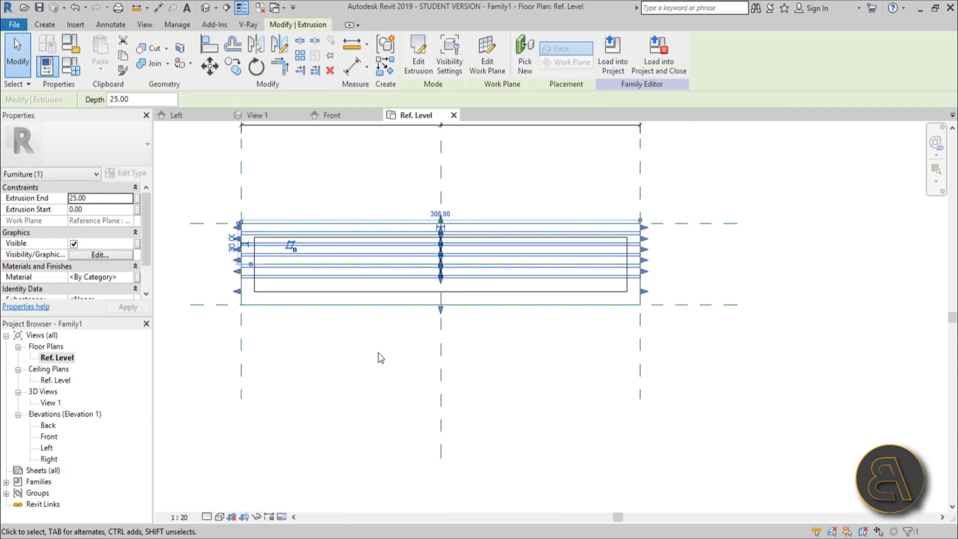
{"action": "middle_click_drag", "start_coordinate": [357, 369], "coordinate": [395, 377]}
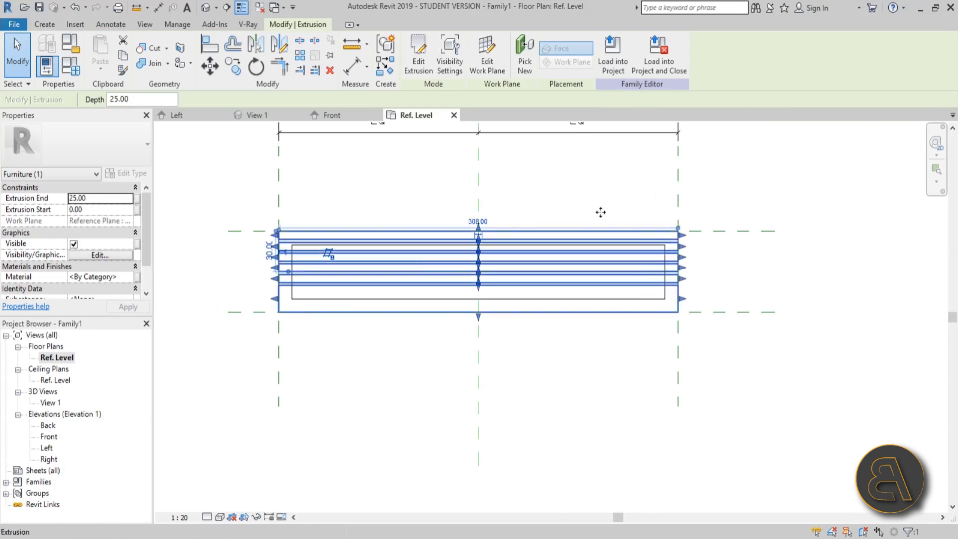
Set the slat extrusion's Extrusion End to -4.00 from the Front elevation and check the bench in 3D, skipping the save reminder.
{"action": "left_click", "coordinate": [205, 9]}
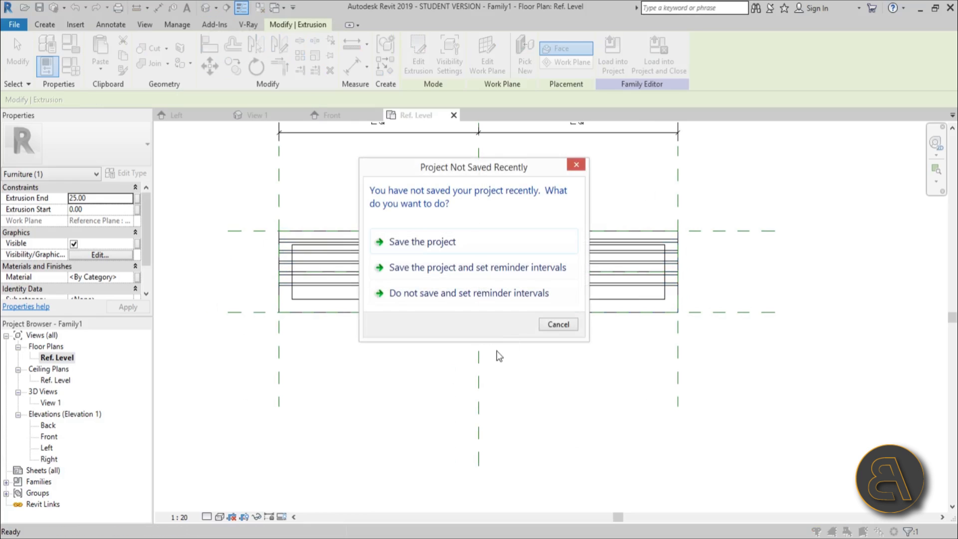
{"action": "left_click", "coordinate": [559, 324]}
{"action": "middle_click_drag", "start_coordinate": [396, 385], "coordinate": [592, 273], "text": "shift"}
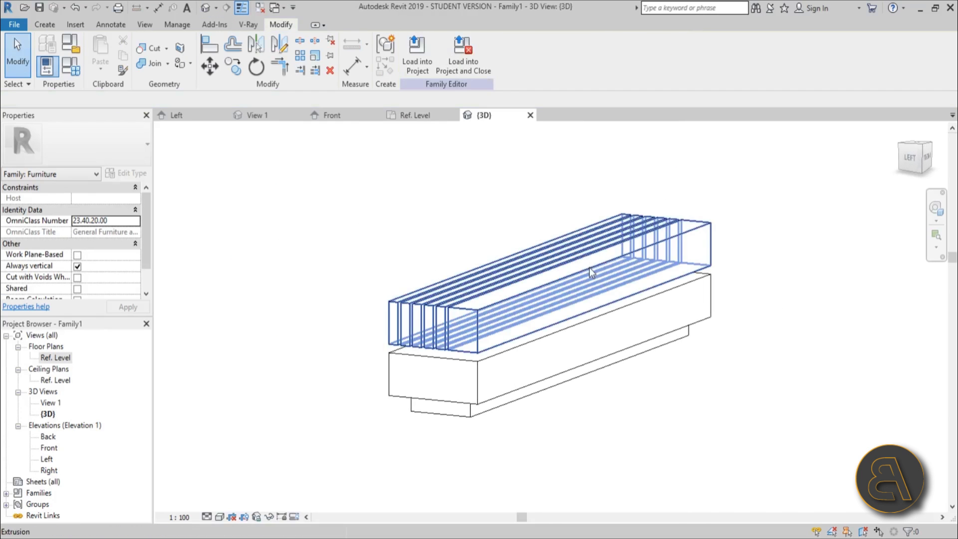
{"action": "left_click", "coordinate": [591, 273]}
{"action": "left_click", "coordinate": [49, 451]}
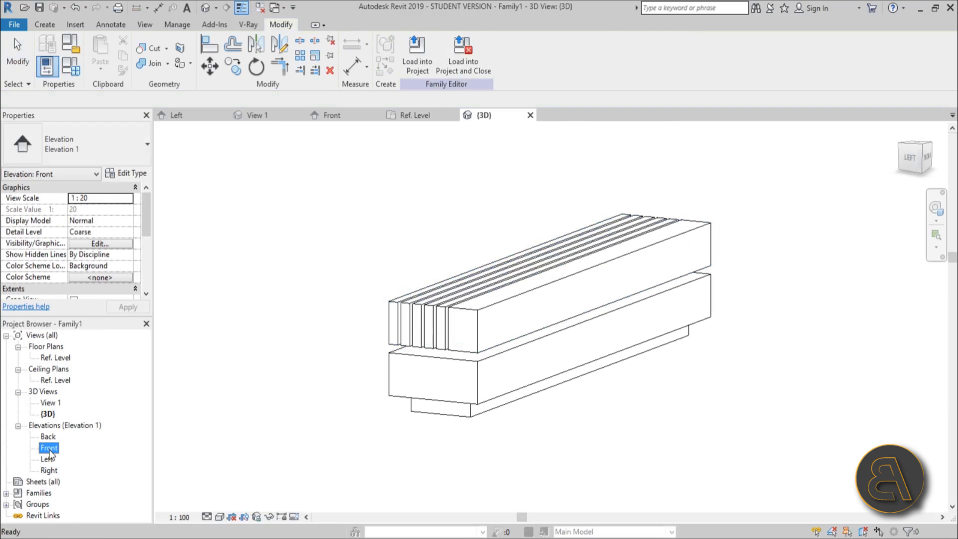
{"action": "double_click", "coordinate": [48, 451]}
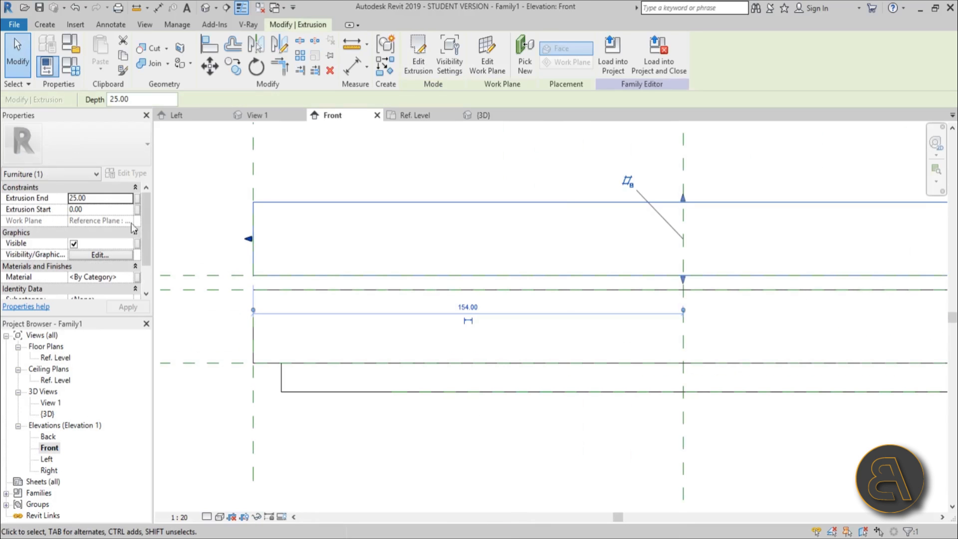
{"action": "left_click", "coordinate": [107, 198]}
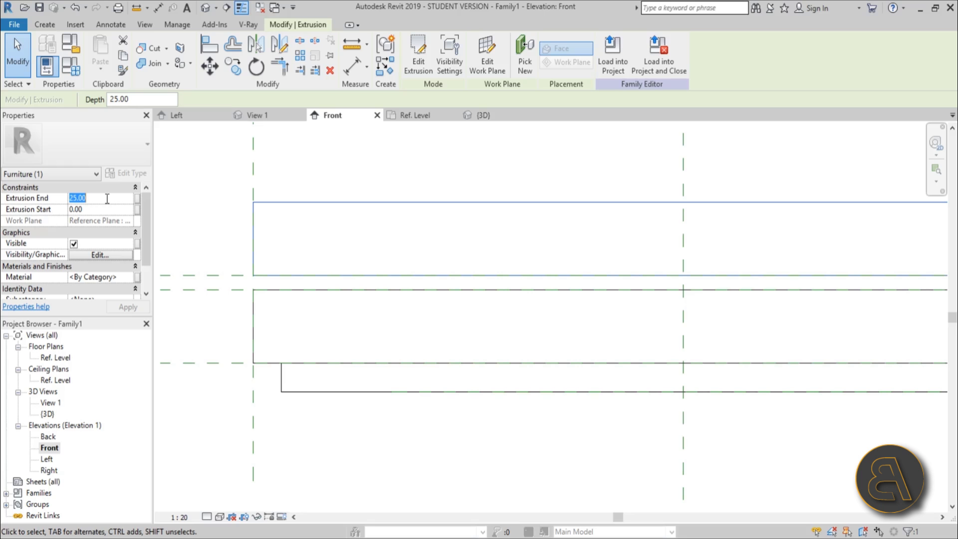
{"action": "key", "text": "Return"}
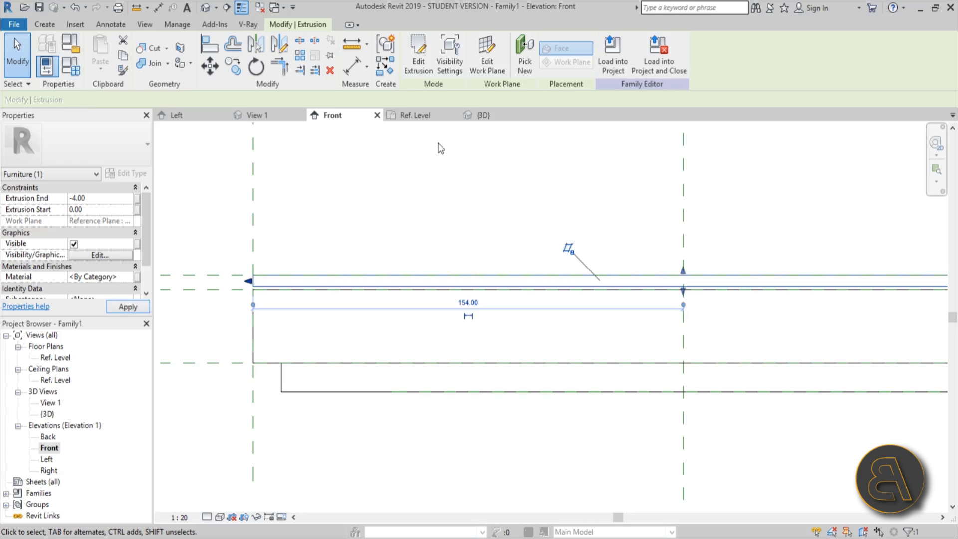
{"action": "left_click", "coordinate": [432, 178]}
{"action": "scroll", "coordinate": [368, 243], "scroll_direction": "down", "scroll_amount": 1}
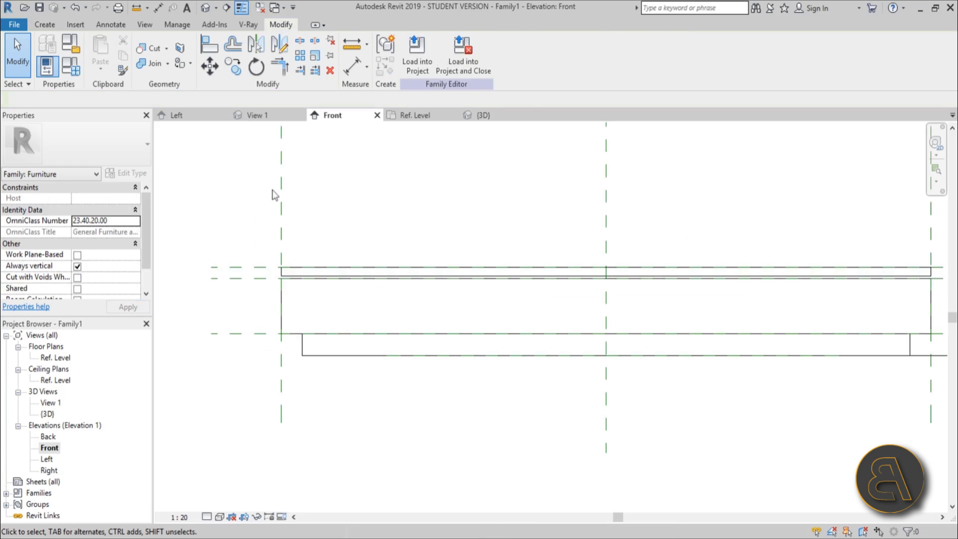
{"action": "left_click", "coordinate": [203, 12]}
{"action": "middle_click_drag", "start_coordinate": [394, 246], "coordinate": [552, 321], "text": "shift"}
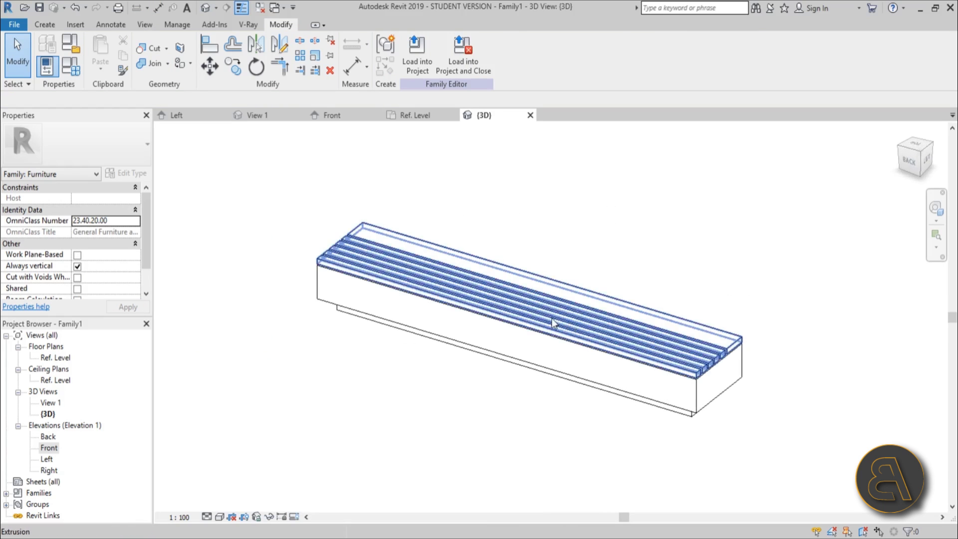
Test the bench family in the Ref. Level plan by setting the bench length parameter to 200.
{"action": "double_click", "coordinate": [51, 358]}
{"action": "scroll", "coordinate": [384, 345], "scroll_direction": "down", "scroll_amount": 2}
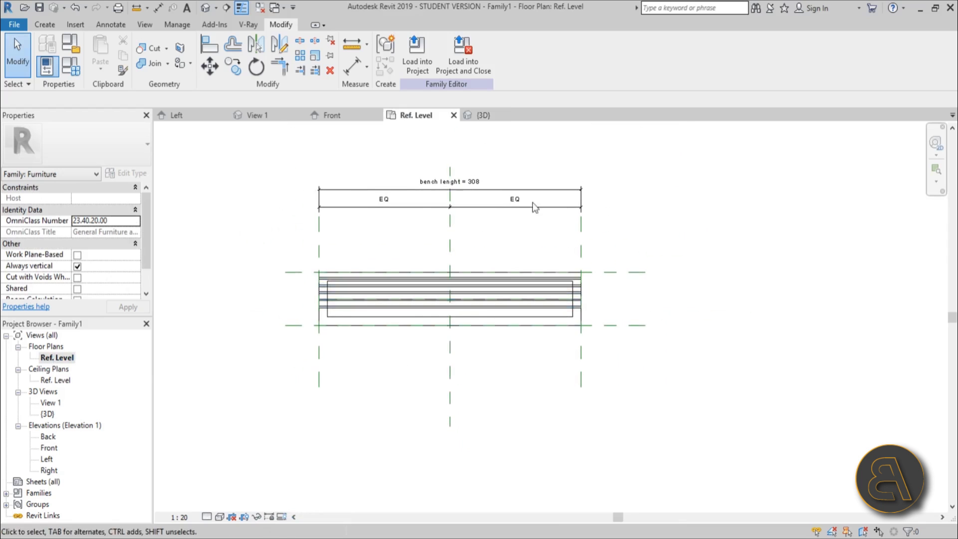
{"action": "left_click", "coordinate": [70, 66]}
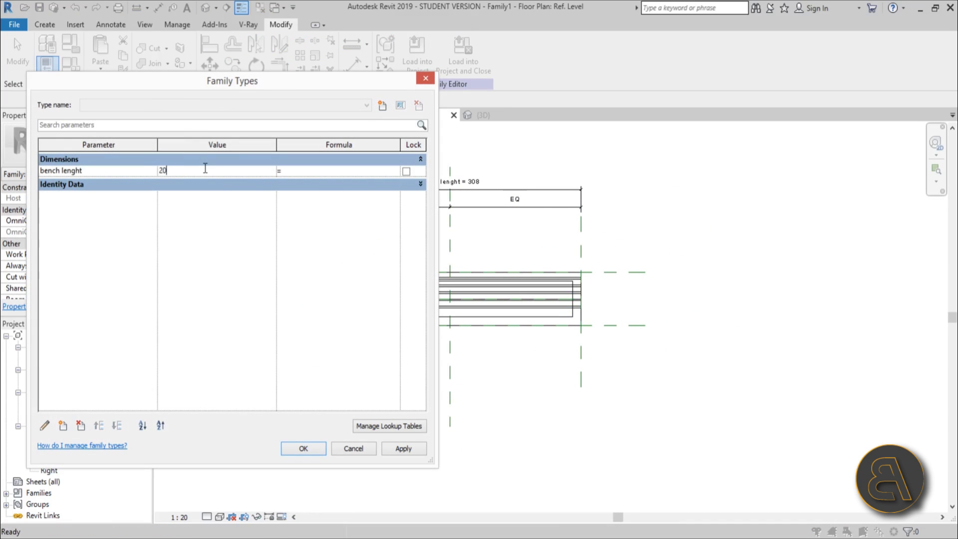
{"action": "left_click", "coordinate": [394, 448]}
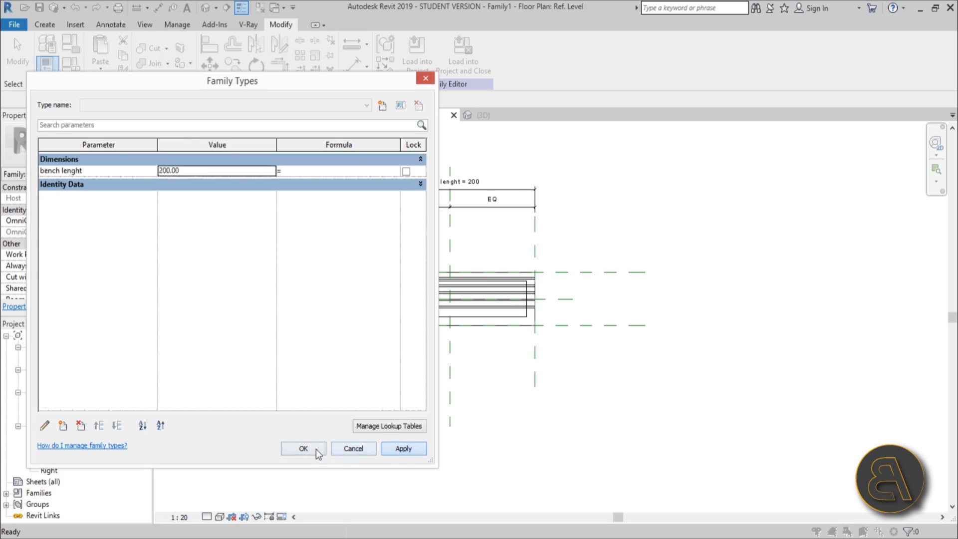
{"action": "left_click", "coordinate": [315, 449]}
{"action": "scroll", "coordinate": [270, 290], "scroll_direction": "up", "scroll_amount": 5}
{"action": "scroll", "coordinate": [552, 299], "scroll_direction": "down", "scroll_amount": 2}
{"action": "middle_click_drag", "start_coordinate": [551, 299], "coordinate": [430, 296]}
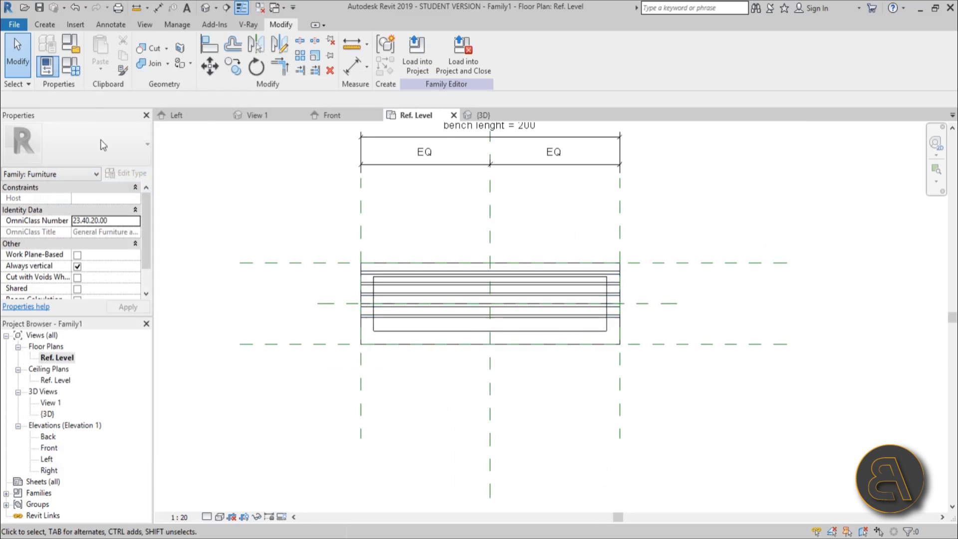
Set the bench length parameter to 250 in the family types and apply it.
{"action": "left_click", "coordinate": [77, 66]}
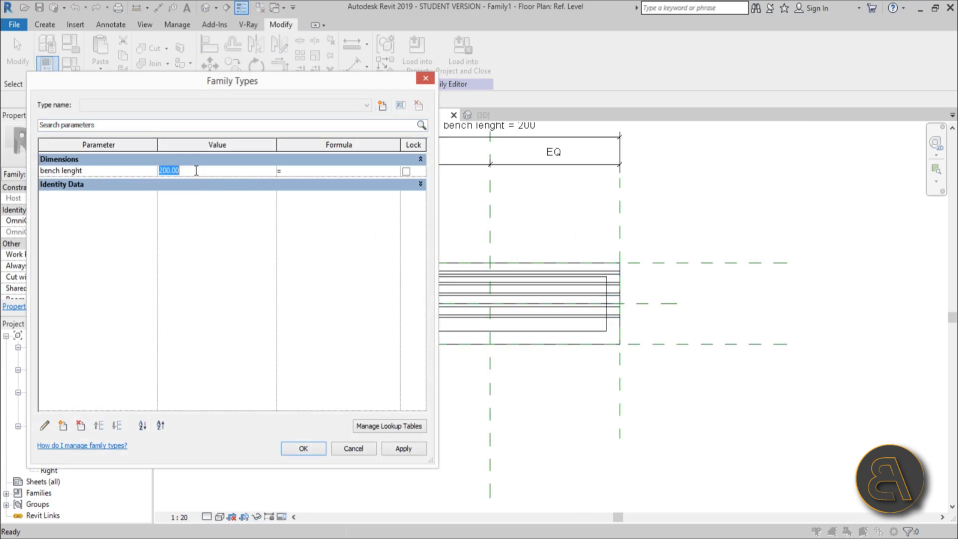
{"action": "left_click", "coordinate": [405, 447]}
{"action": "left_click", "coordinate": [305, 449]}
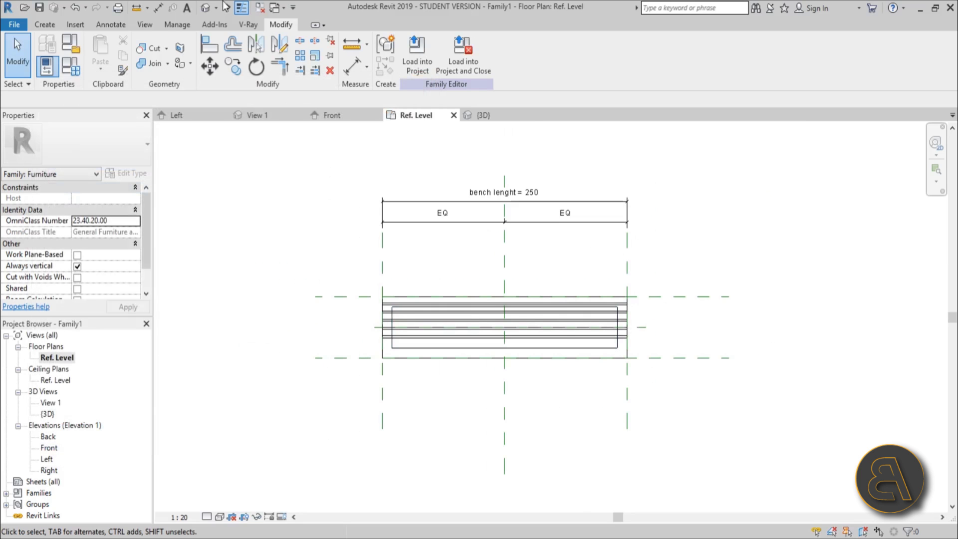
Examine the resized bench in the 3D view from several sides, including the slats up close.
{"action": "left_click", "coordinate": [205, 8]}
{"action": "middle_click_drag", "start_coordinate": [549, 280], "coordinate": [606, 218], "text": "shift"}
{"action": "middle_click_drag", "start_coordinate": [434, 384], "coordinate": [446, 293], "text": "shift"}
{"action": "scroll", "coordinate": [441, 262], "scroll_direction": "up", "scroll_amount": 4}
{"action": "scroll", "coordinate": [392, 333], "scroll_direction": "down", "scroll_amount": 2}
{"action": "middle_click_drag", "start_coordinate": [392, 334], "coordinate": [360, 302]}
{"action": "scroll", "coordinate": [359, 303], "scroll_direction": "down", "scroll_amount": 3}
{"action": "middle_click_drag", "start_coordinate": [495, 292], "coordinate": [252, 394], "text": "shift"}
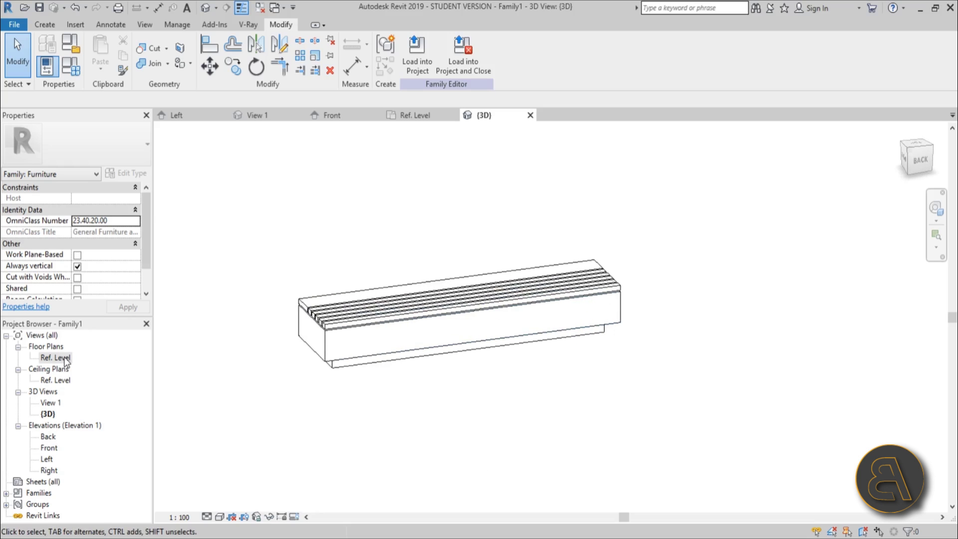
Create a new family from the English Metric Lighting Fixture template and examine its light source at the reference plane intersection.
{"action": "left_click", "coordinate": [14, 24]}
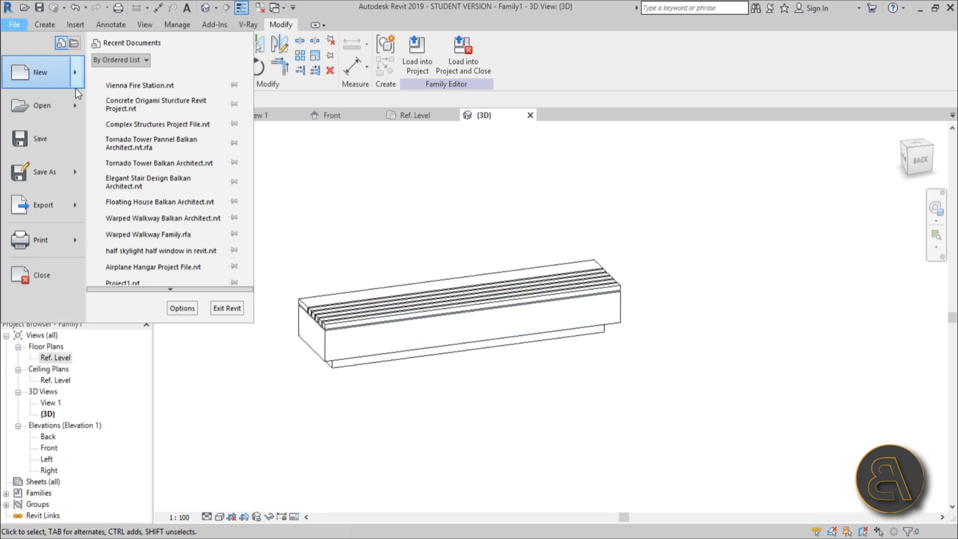
{"action": "mouse_move", "coordinate": [53, 82]}
{"action": "left_click", "coordinate": [145, 103]}
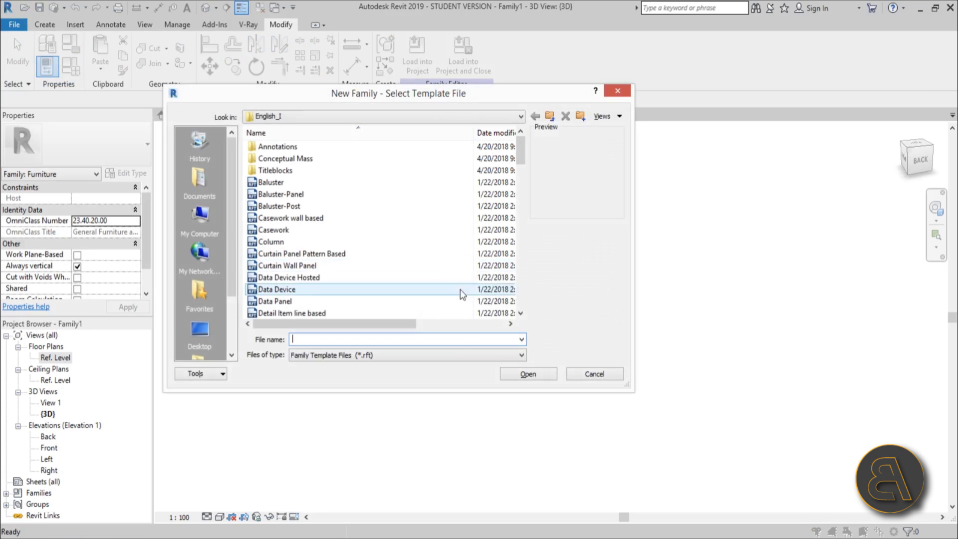
{"action": "left_click", "coordinate": [550, 116]}
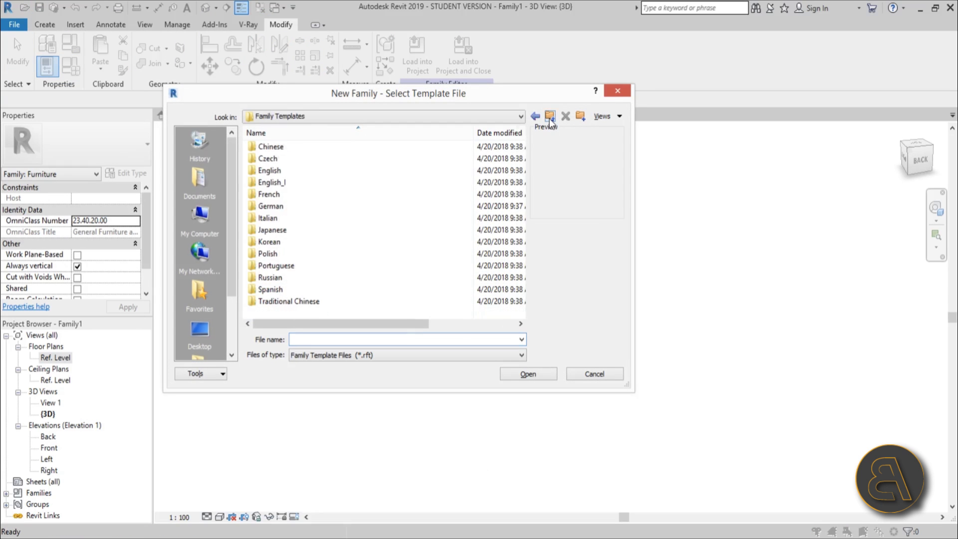
{"action": "double_click", "coordinate": [287, 174]}
{"action": "scroll", "coordinate": [304, 234], "scroll_direction": "down", "scroll_amount": 5}
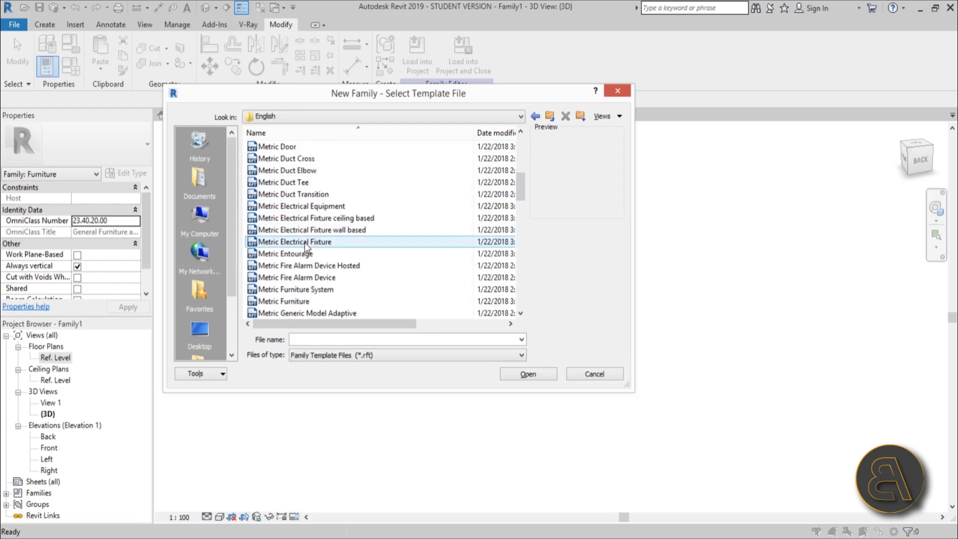
{"action": "scroll", "coordinate": [305, 245], "scroll_direction": "down", "scroll_amount": 6}
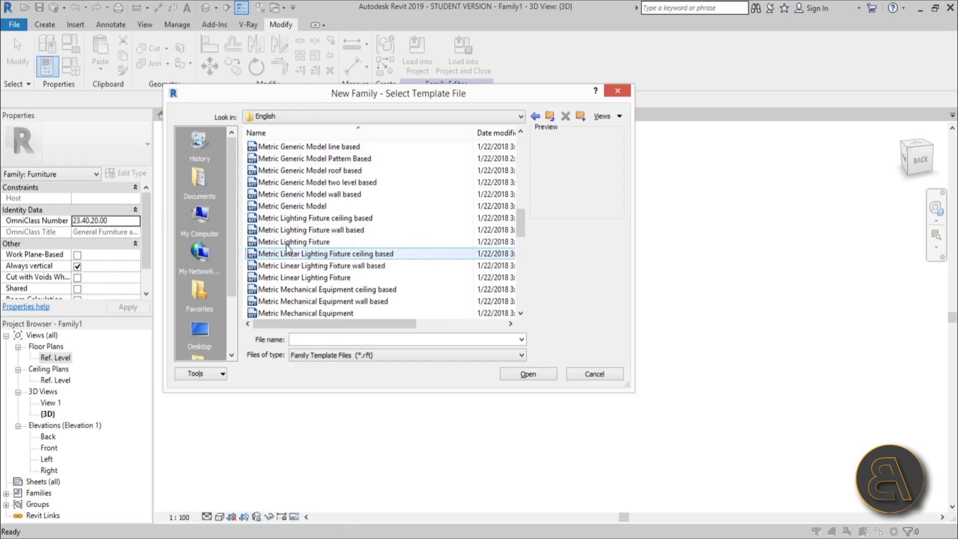
{"action": "left_click", "coordinate": [287, 242]}
{"action": "left_click", "coordinate": [528, 374]}
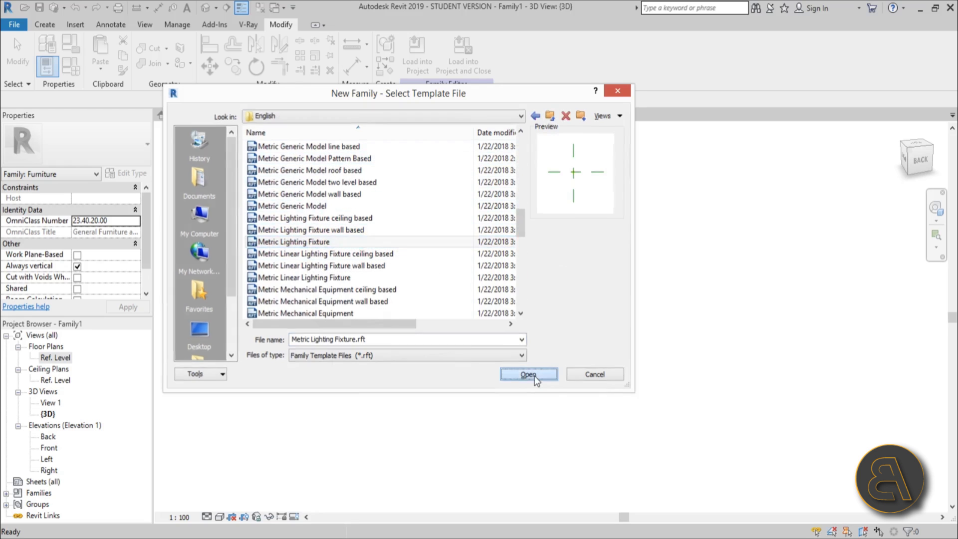
{"action": "middle_click_drag", "start_coordinate": [561, 328], "coordinate": [498, 350]}
{"action": "scroll", "coordinate": [490, 362], "scroll_direction": "up", "scroll_amount": 5}
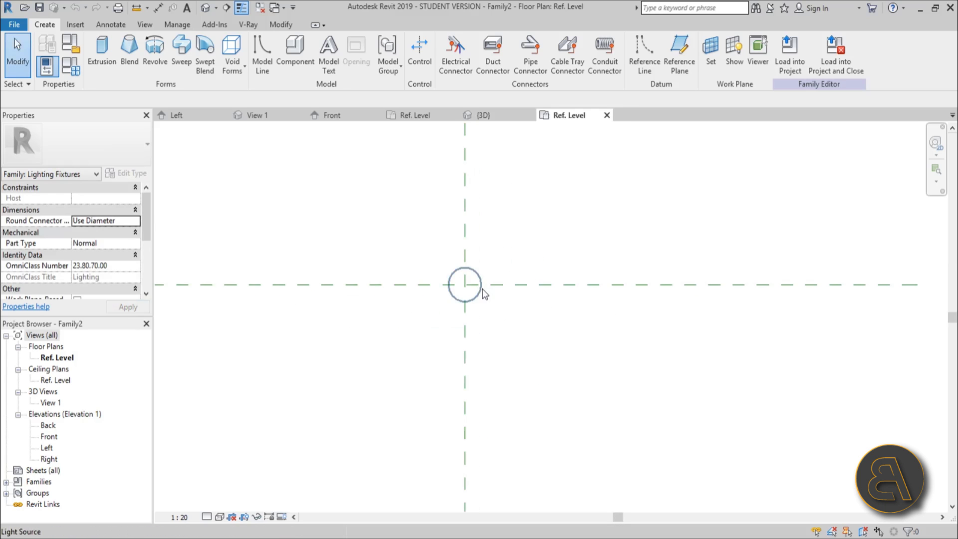
{"action": "left_click", "coordinate": [487, 308]}
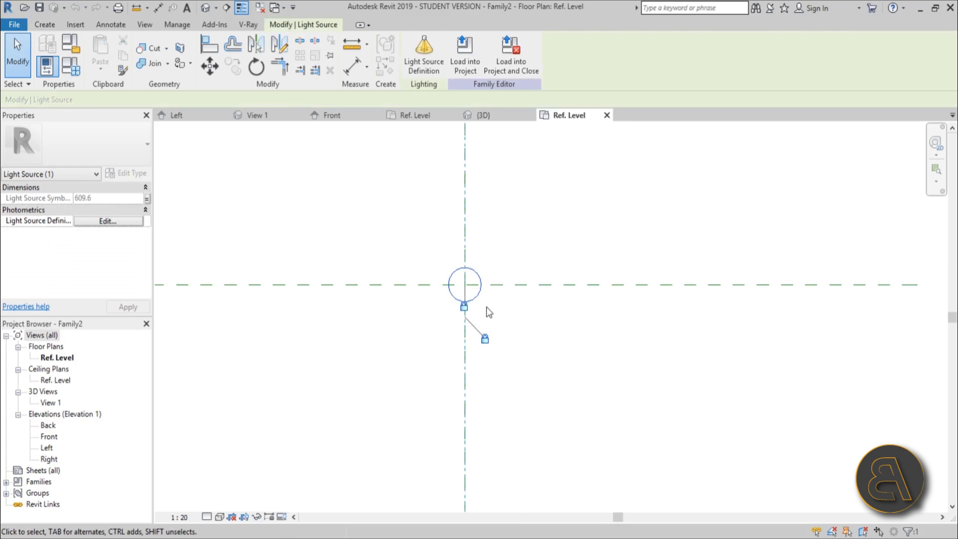
{"action": "left_click", "coordinate": [541, 303]}
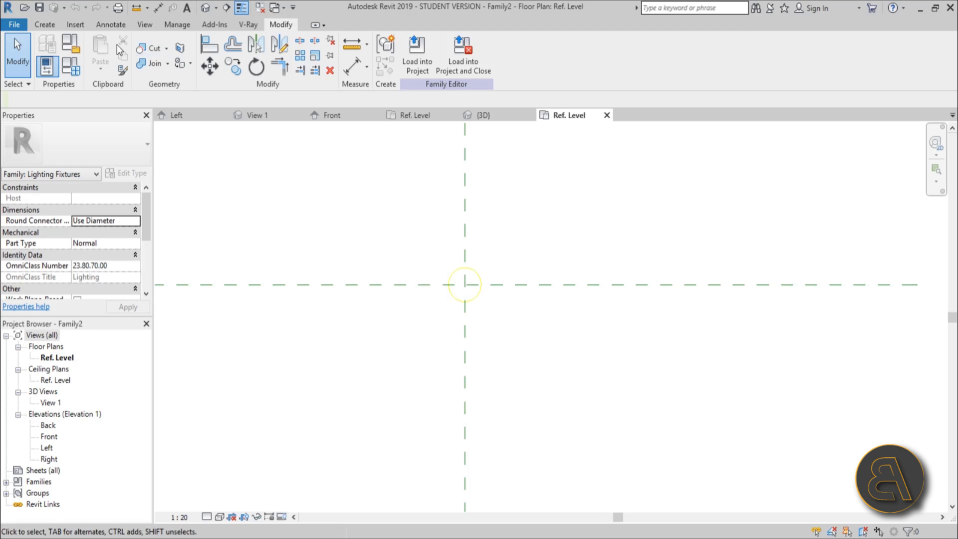
Create an extrusion 250 deep from a circle of radius 10 centred on the light source at the reference plane intersection.
{"action": "left_click", "coordinate": [44, 25]}
{"action": "left_click", "coordinate": [101, 56]}
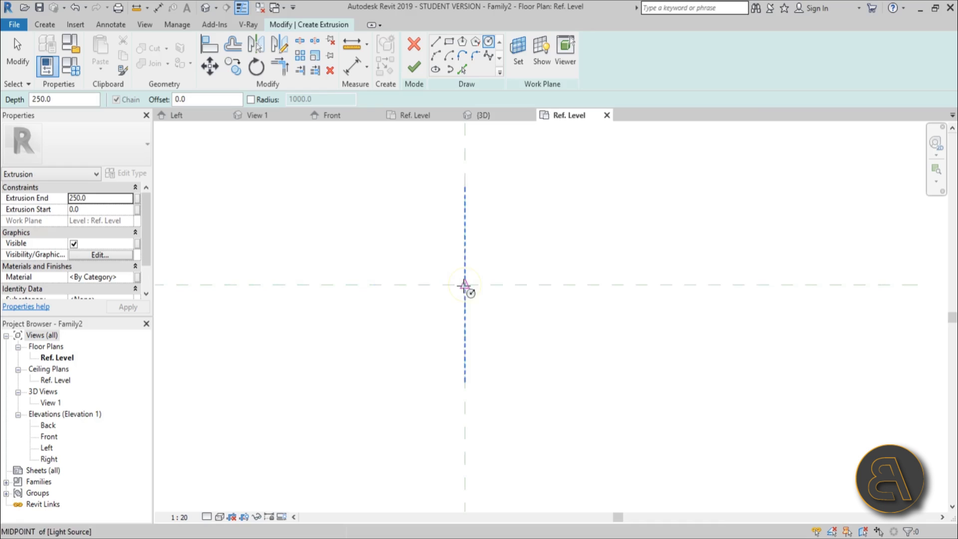
{"action": "left_click", "coordinate": [465, 284]}
{"action": "left_click", "coordinate": [470, 289]}
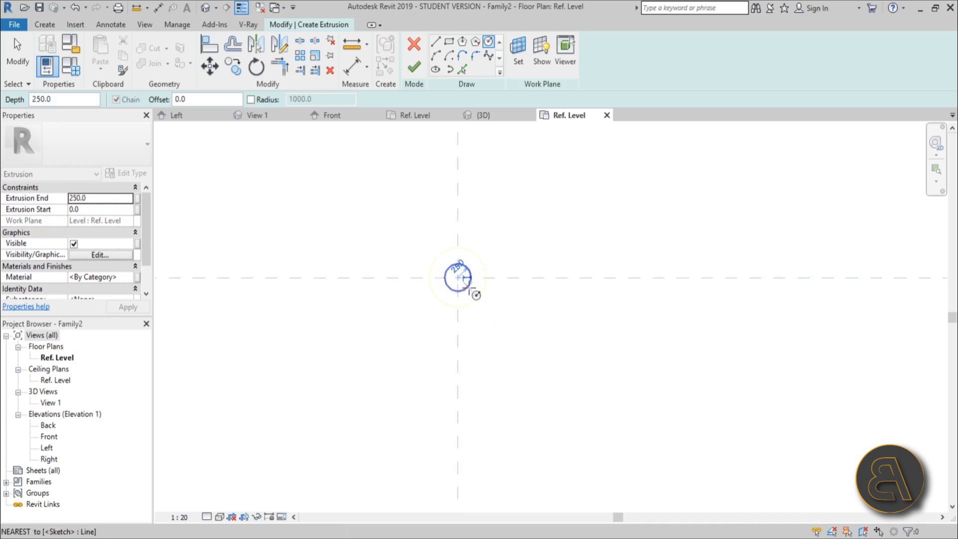
{"action": "scroll", "coordinate": [466, 278], "scroll_direction": "up", "scroll_amount": 3}
{"action": "key", "text": "Escape"}
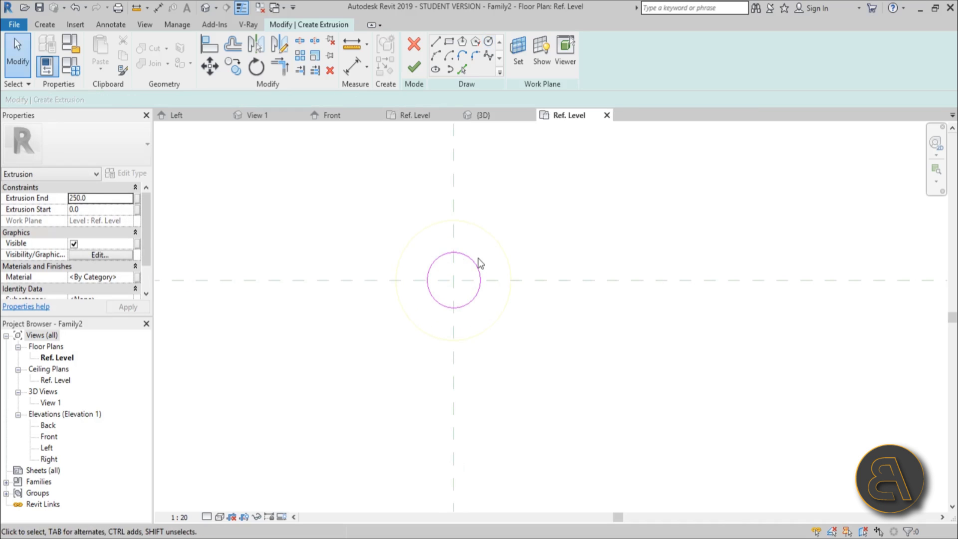
{"action": "type", "text": "10"}
{"action": "key", "text": "Return"}
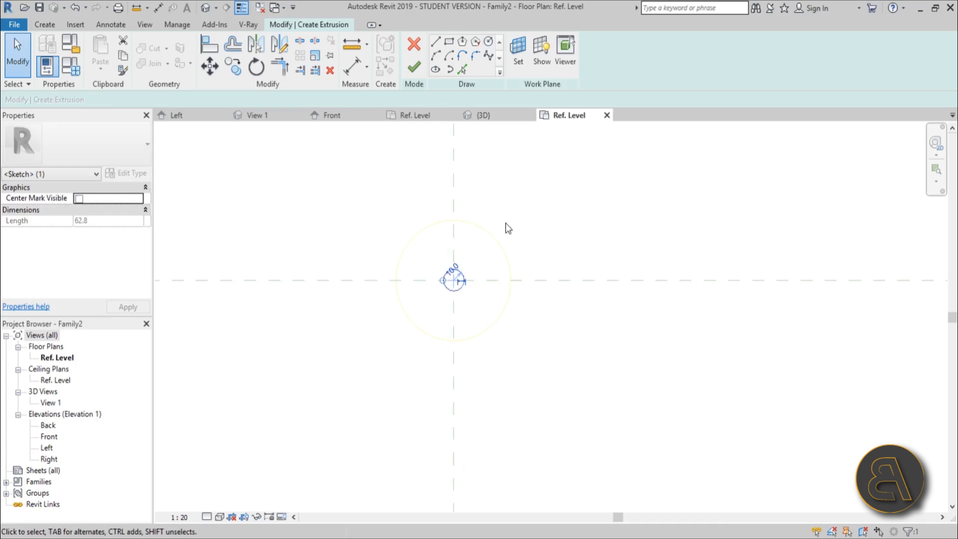
{"action": "key", "text": "Escape"}
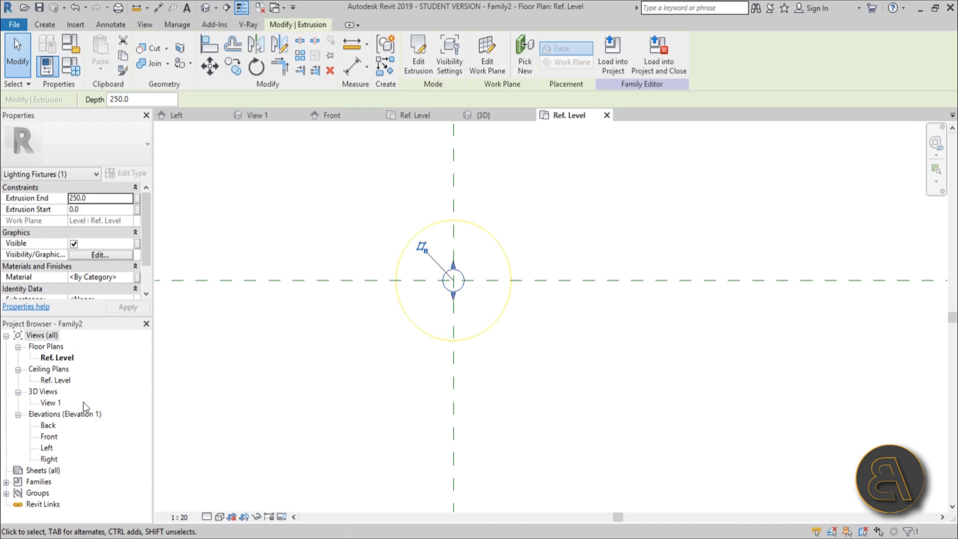
Shorten the cylindrical extrusion to a depth of about 12 in the front elevation.
{"action": "double_click", "coordinate": [48, 437]}
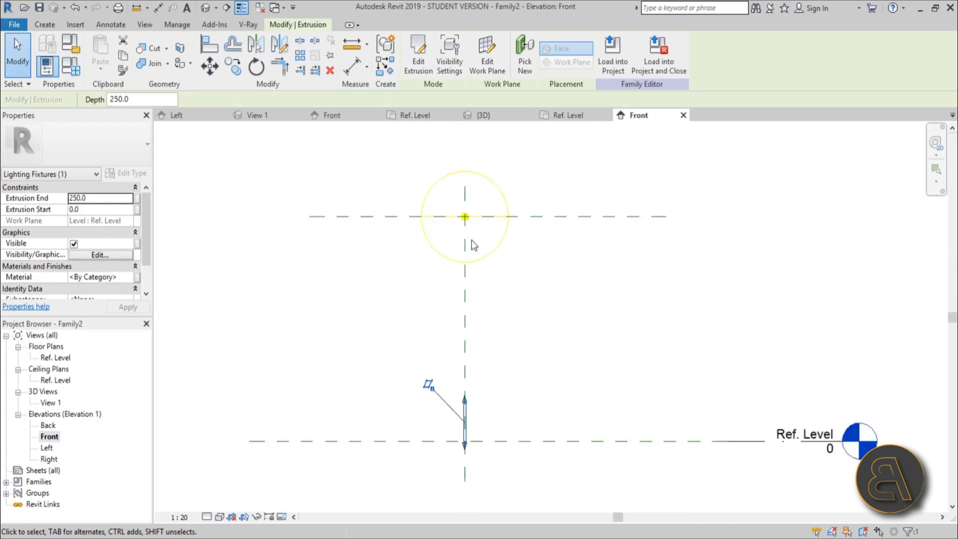
{"action": "middle_click_drag", "start_coordinate": [465, 387], "coordinate": [468, 339]}
{"action": "scroll", "coordinate": [463, 345], "scroll_direction": "up", "scroll_amount": 4}
{"action": "left_click_drag", "start_coordinate": [476, 340], "coordinate": [467, 395]}
{"action": "scroll", "coordinate": [504, 387], "scroll_direction": "down", "scroll_amount": 3}
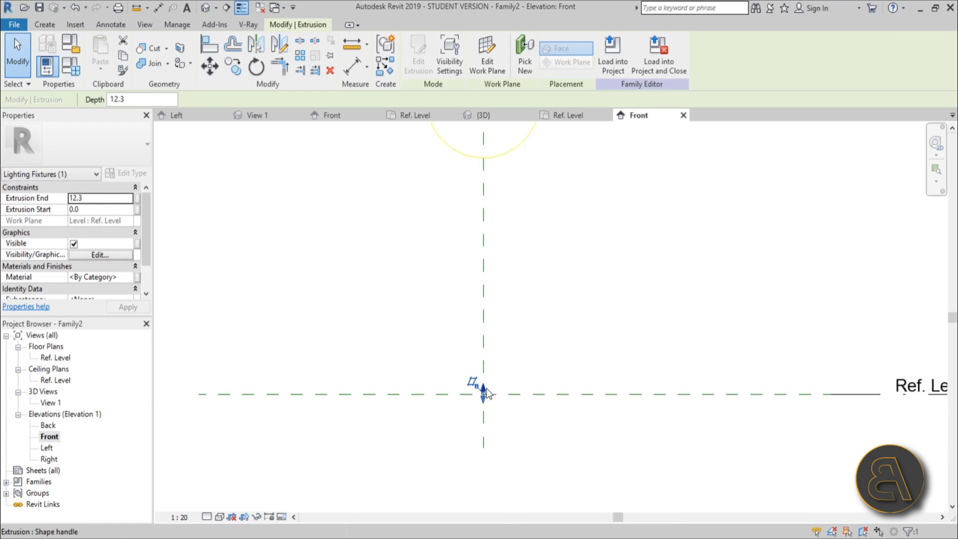
Lower the Light Source Elevation reference plane to just below the reference level, cancelling the attempted unlocking of its template alignment.
{"action": "left_click_drag", "start_coordinate": [543, 255], "coordinate": [514, 401]}
{"action": "left_click", "coordinate": [513, 418]}
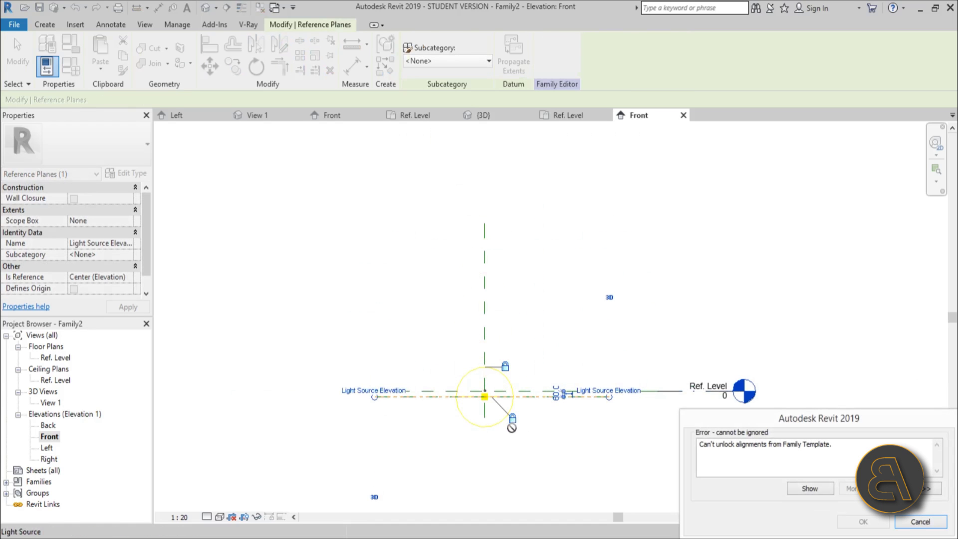
{"action": "left_click", "coordinate": [921, 522]}
{"action": "scroll", "coordinate": [518, 406], "scroll_direction": "up", "scroll_amount": 5}
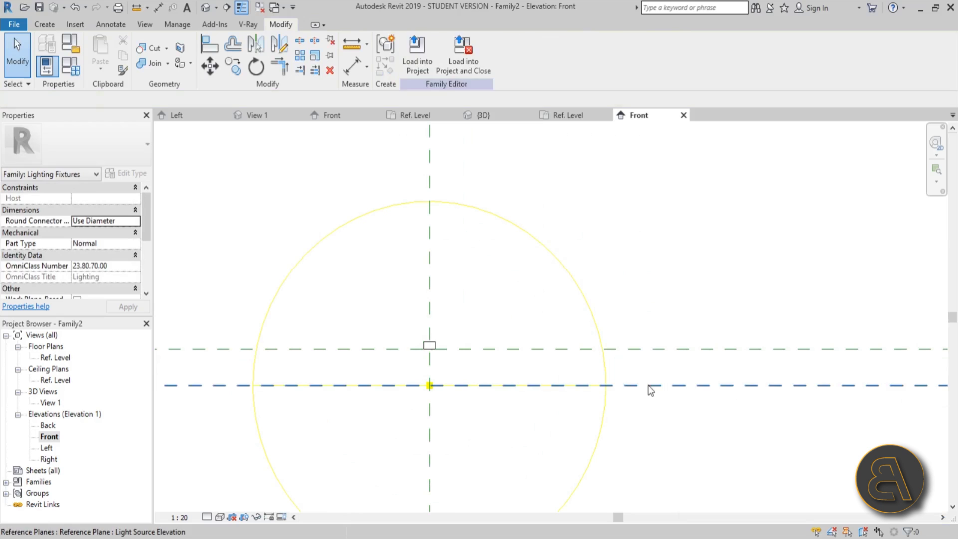
{"action": "left_click_drag", "start_coordinate": [648, 389], "coordinate": [643, 354]}
{"action": "left_click", "coordinate": [676, 290]}
Examine how the short extrusion sits relative to the light source and the two horizontal reference planes.
{"action": "scroll", "coordinate": [449, 344], "scroll_direction": "up", "scroll_amount": 4}
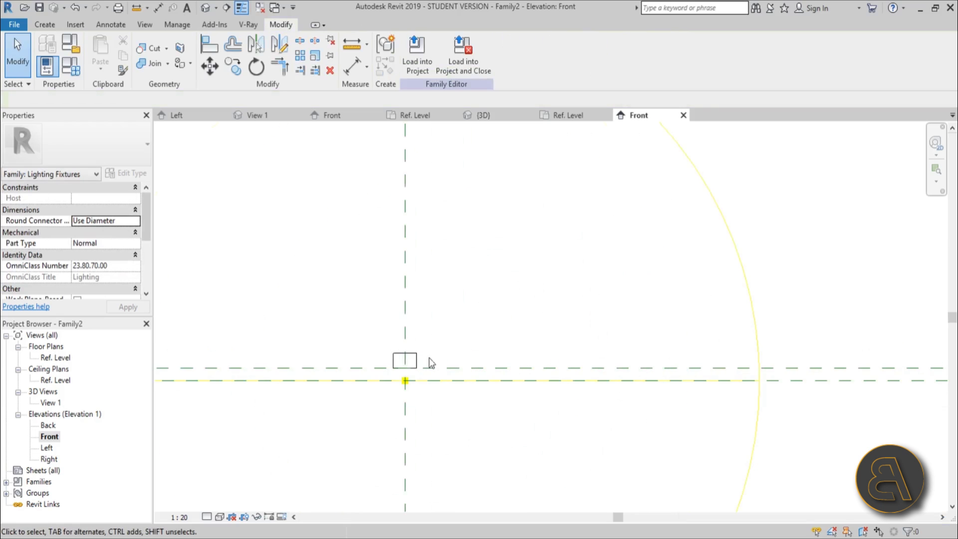
{"action": "middle_click_drag", "start_coordinate": [455, 357], "coordinate": [499, 329]}
{"action": "scroll", "coordinate": [499, 329], "scroll_direction": "down", "scroll_amount": 2}
{"action": "left_click", "coordinate": [467, 331]}
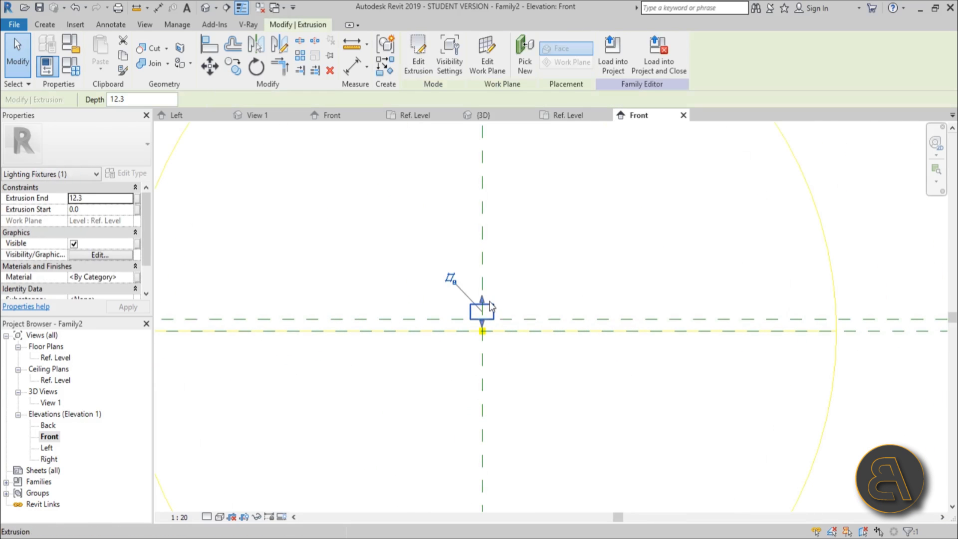
{"action": "left_click", "coordinate": [478, 332]}
{"action": "left_click", "coordinate": [595, 218]}
{"action": "scroll", "coordinate": [598, 213], "scroll_direction": "down", "scroll_amount": 5}
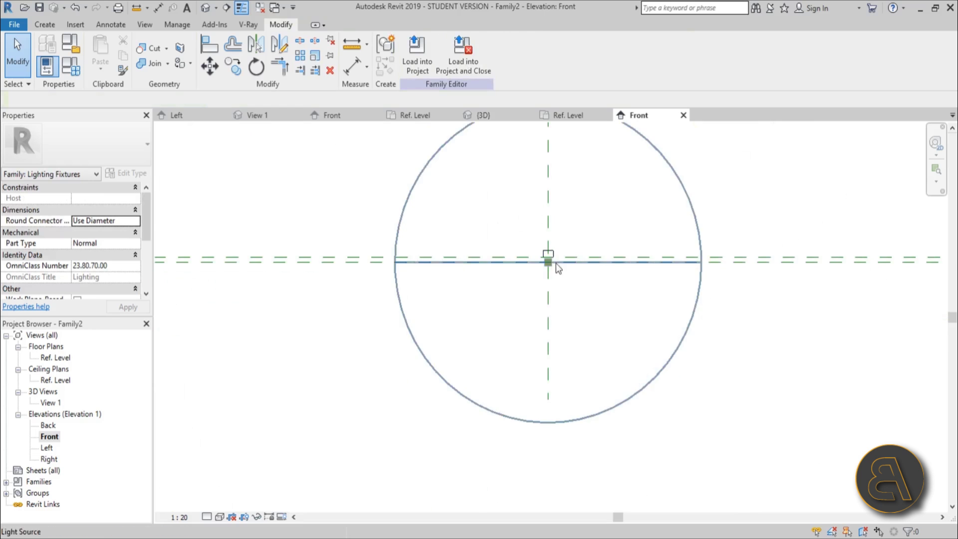
{"action": "middle_click_drag", "start_coordinate": [556, 286], "coordinate": [500, 348]}
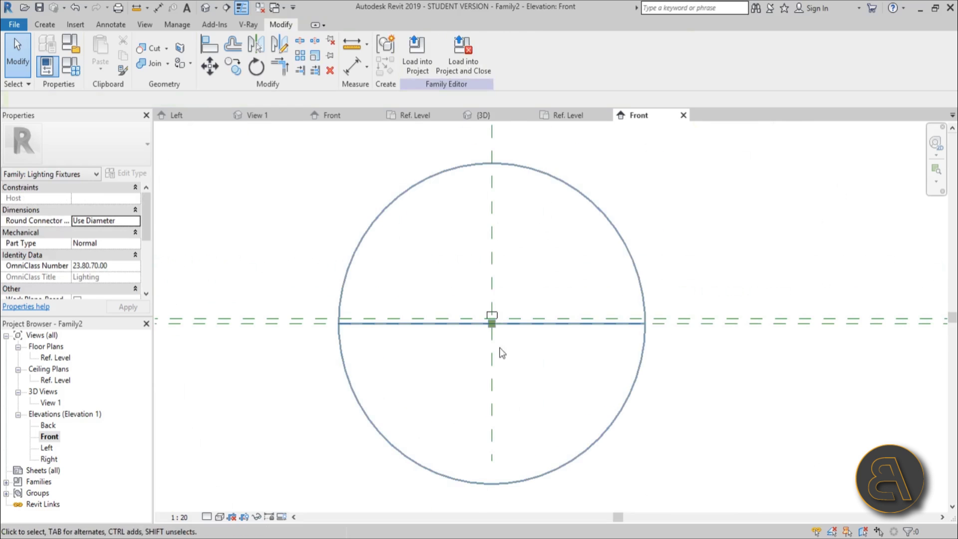
Lower the extrusion's upper face to about half its height above the reference level.
{"action": "scroll", "coordinate": [502, 322], "scroll_direction": "up", "scroll_amount": 5}
{"action": "left_click", "coordinate": [470, 293]}
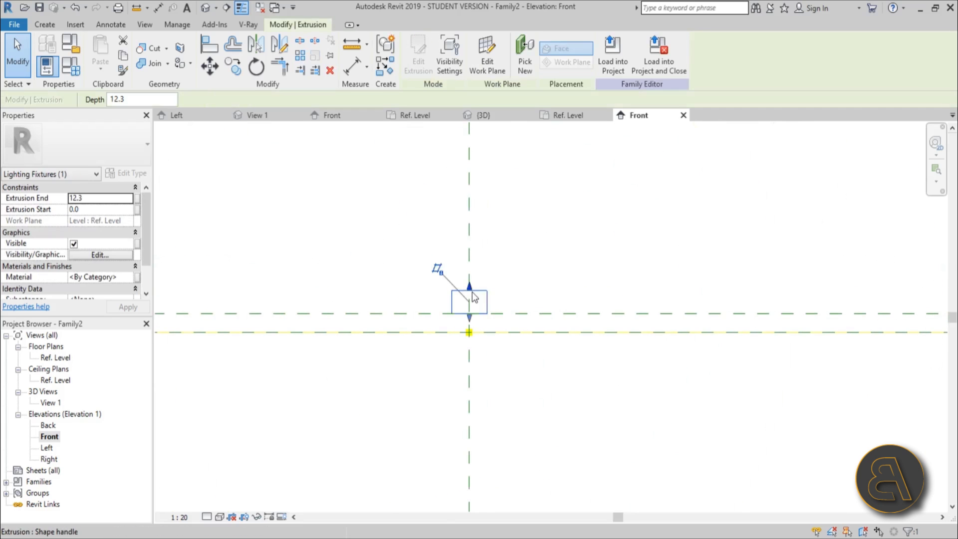
{"action": "left_click", "coordinate": [549, 270]}
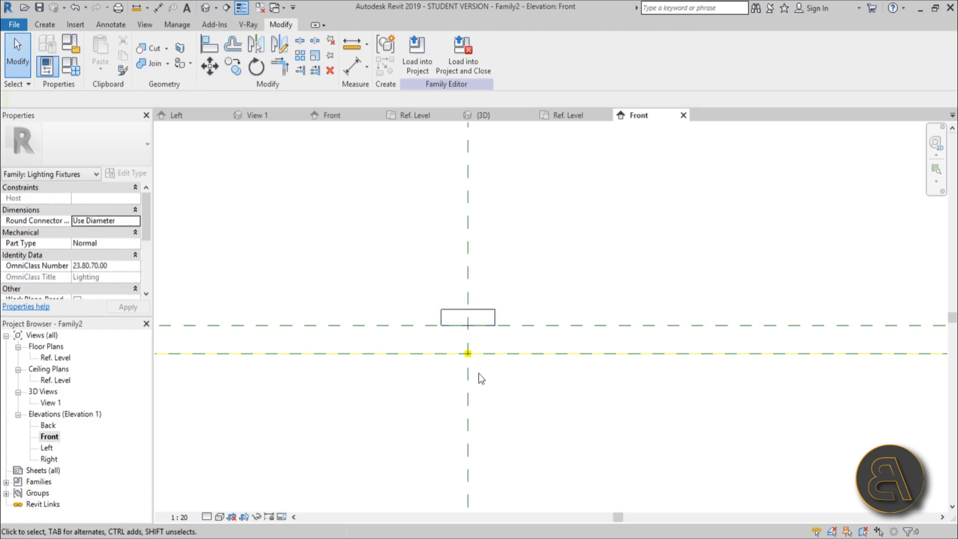
{"action": "scroll", "coordinate": [499, 364], "scroll_direction": "down", "scroll_amount": 5}
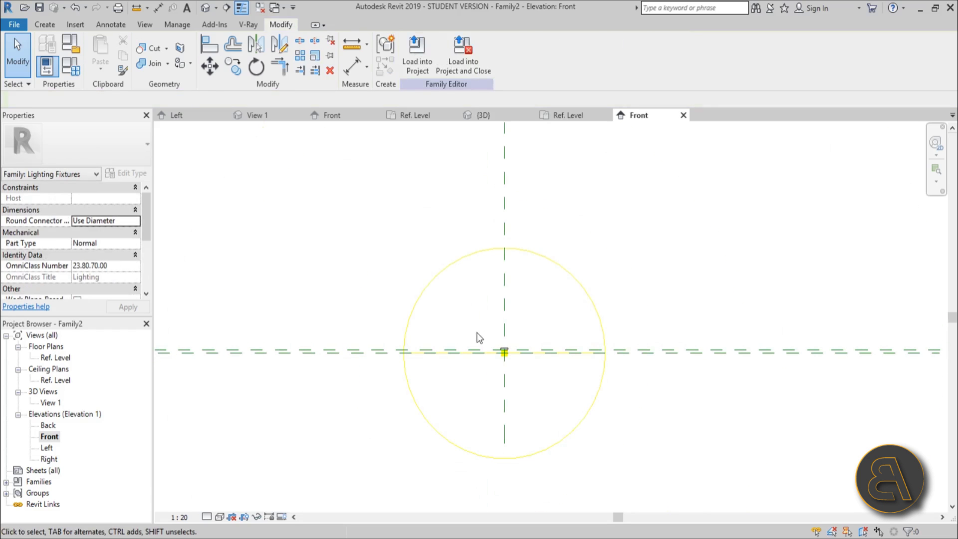
Set the light's initial color temperature to 4000 K in the family types.
{"action": "left_click", "coordinate": [70, 74]}
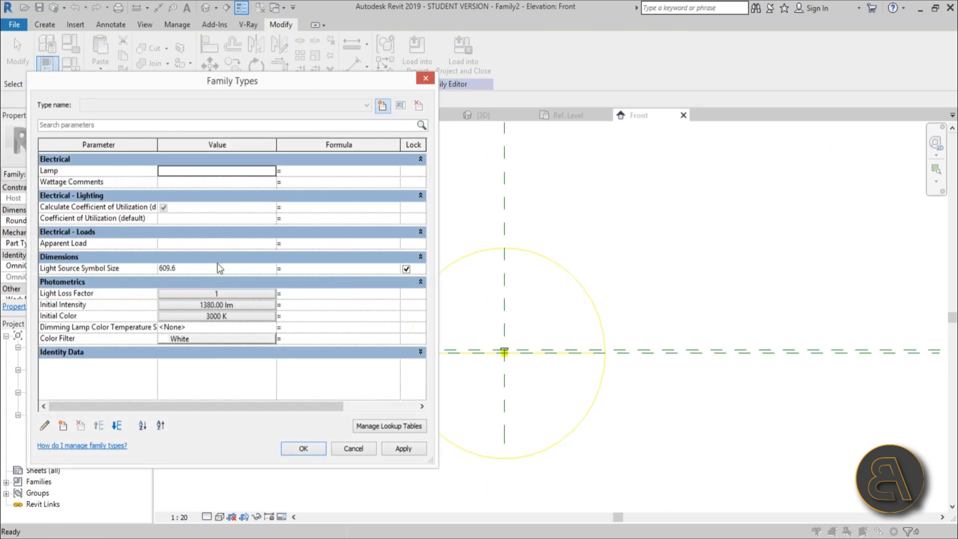
{"action": "left_click", "coordinate": [210, 313]}
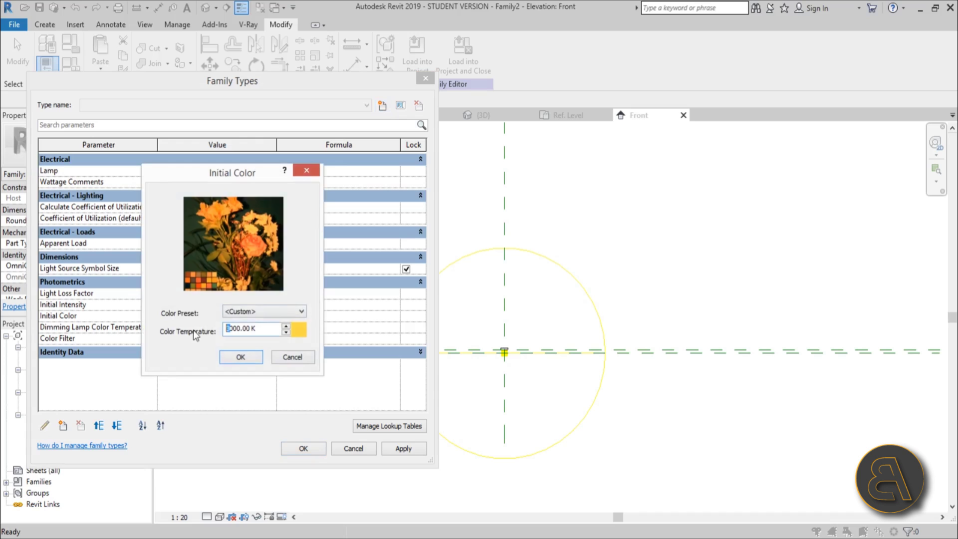
{"action": "type", "text": "4"}
{"action": "key", "text": "Return"}
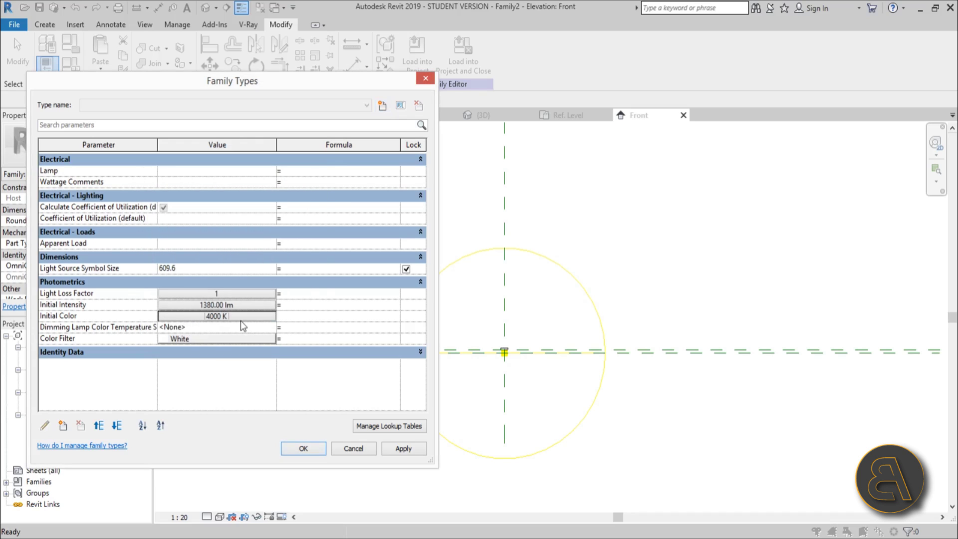
Set the light's initial intensity to a luminous flux of 2080 lm and apply the family type changes.
{"action": "left_click", "coordinate": [215, 306]}
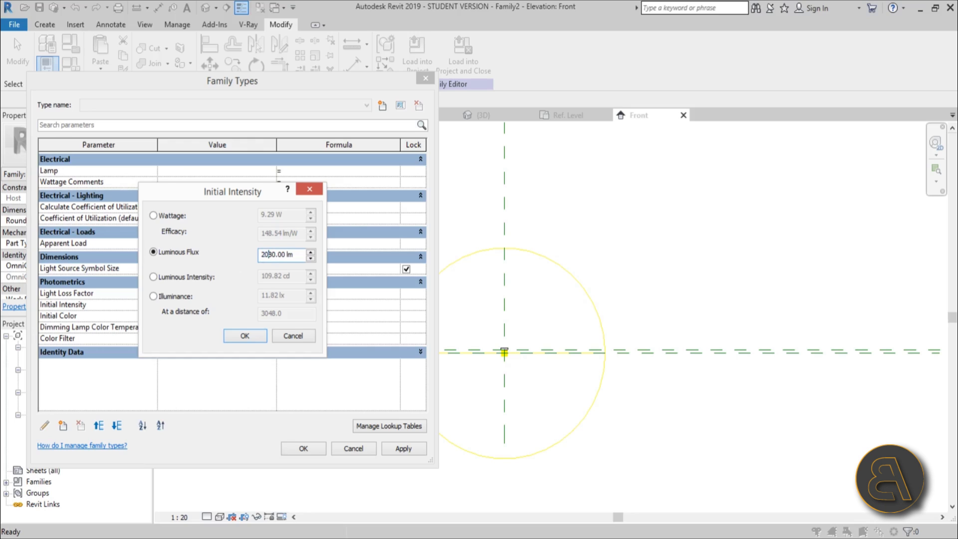
{"action": "left_click", "coordinate": [245, 335]}
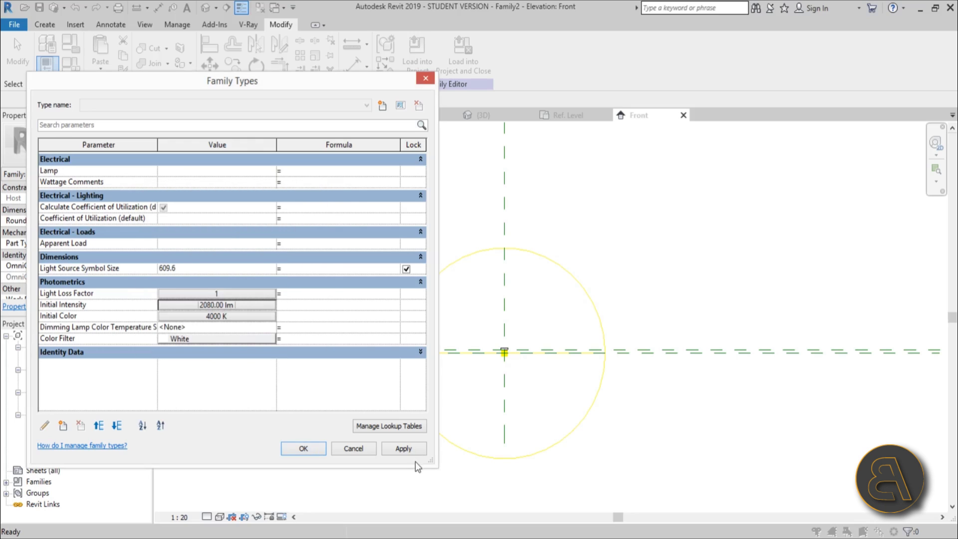
{"action": "left_click", "coordinate": [402, 448]}
{"action": "left_click", "coordinate": [323, 451]}
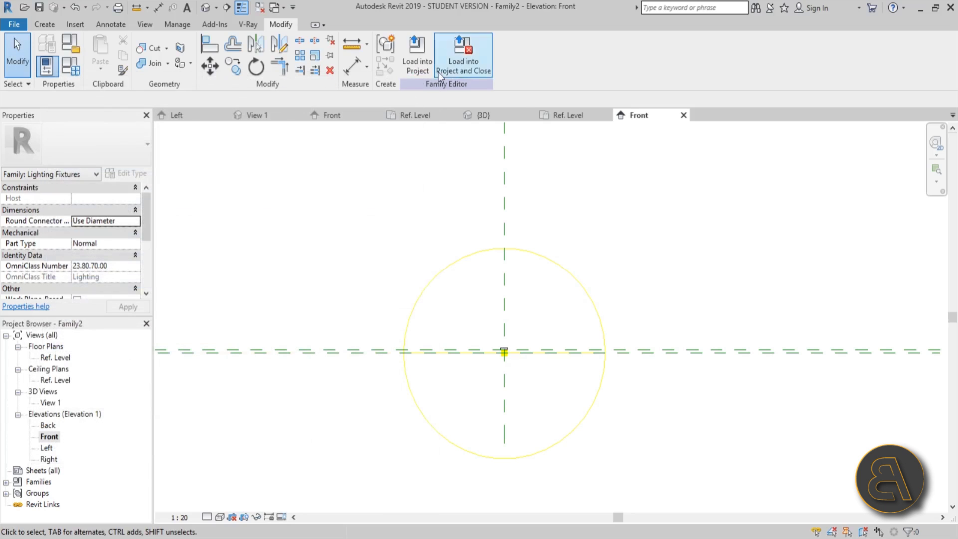
Mark the lighting fixture family as shared and load it into the bench family.
{"action": "left_click_drag", "start_coordinate": [148, 236], "coordinate": [149, 283]}
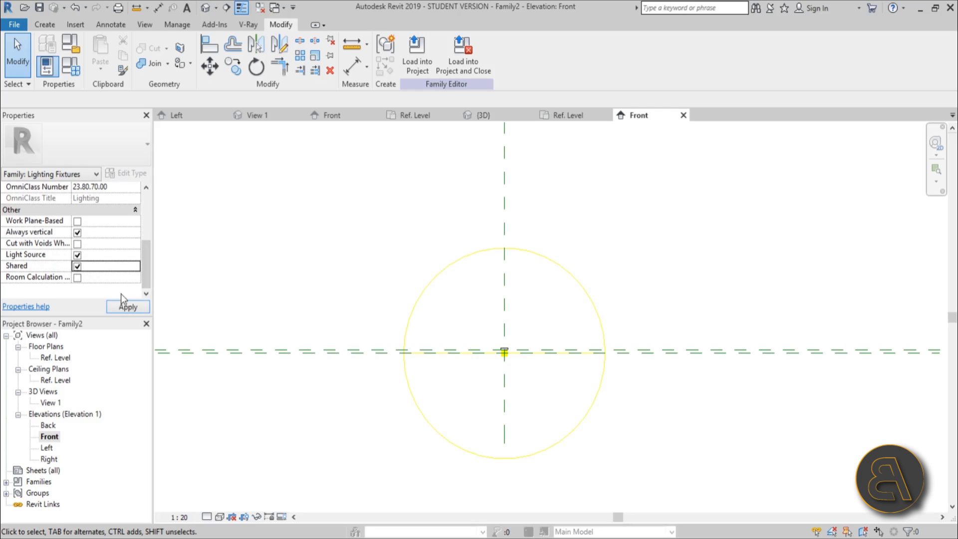
{"action": "left_click", "coordinate": [414, 65]}
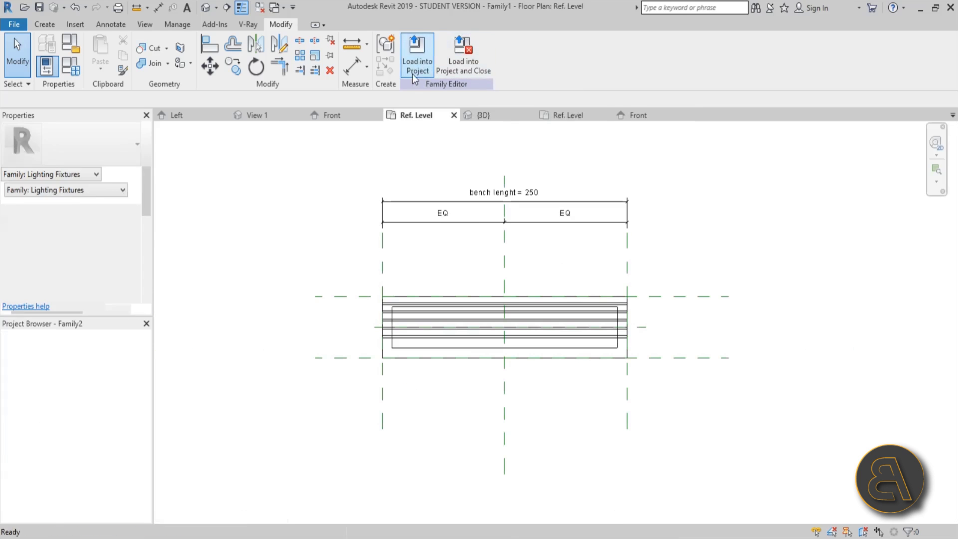
Place a lighting fixture inside the bench's front-left corner, about 120 from the centre plane, and mark the bench family as shared.
{"action": "scroll", "coordinate": [370, 352], "scroll_direction": "up", "scroll_amount": 5}
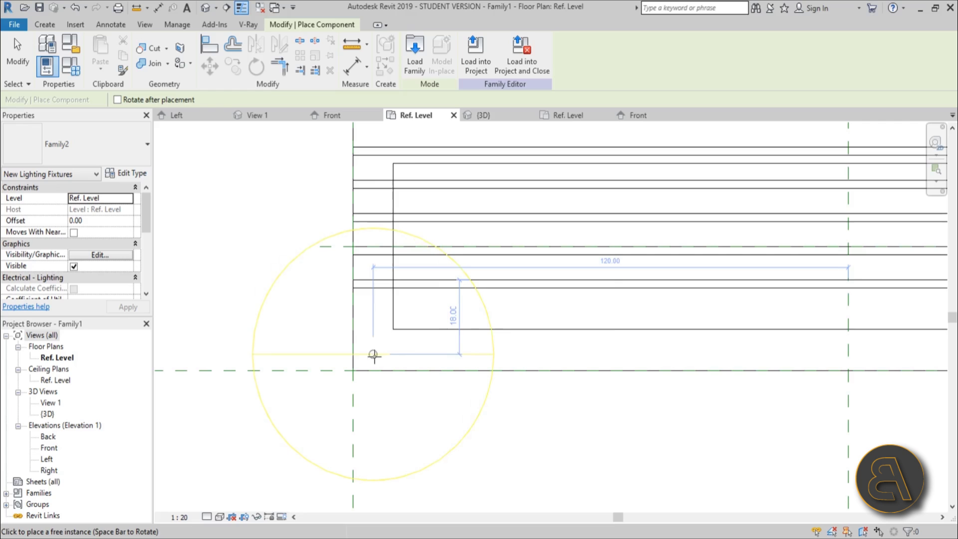
{"action": "key", "text": "Escape"}
{"action": "key", "text": "Escape"}
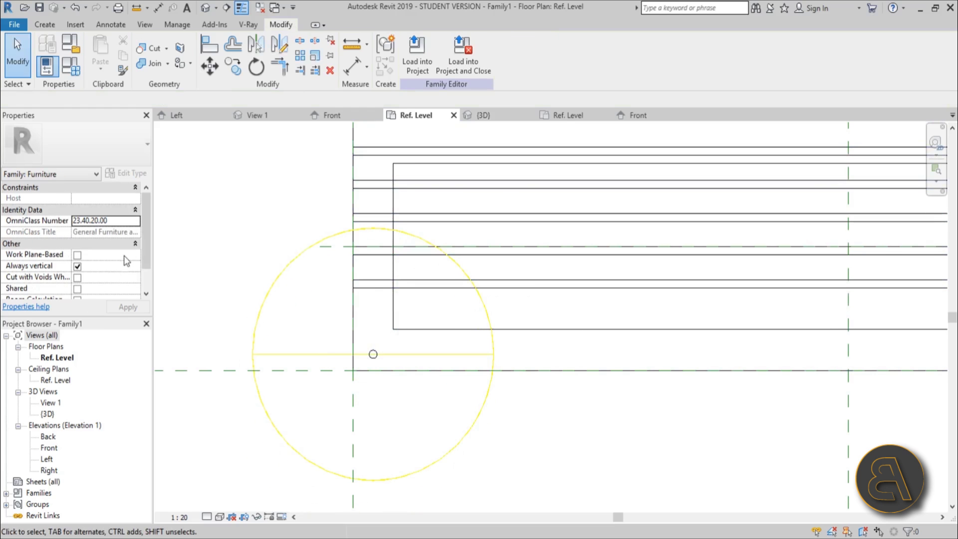
{"action": "left_click", "coordinate": [77, 290]}
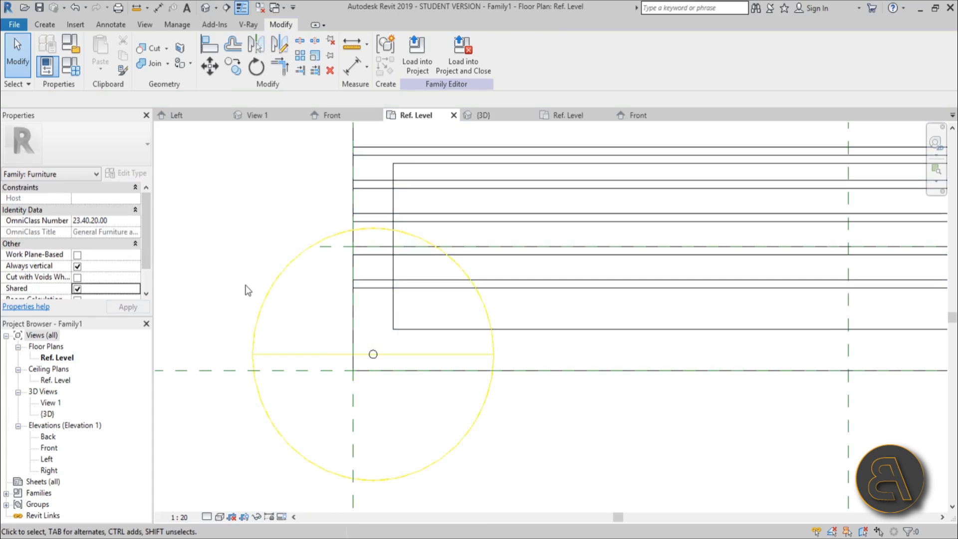
Raise the placed lighting fixture to an offset of 10 in the front elevation, beside the bench base's left end.
{"action": "scroll", "coordinate": [364, 360], "scroll_direction": "down", "scroll_amount": 3}
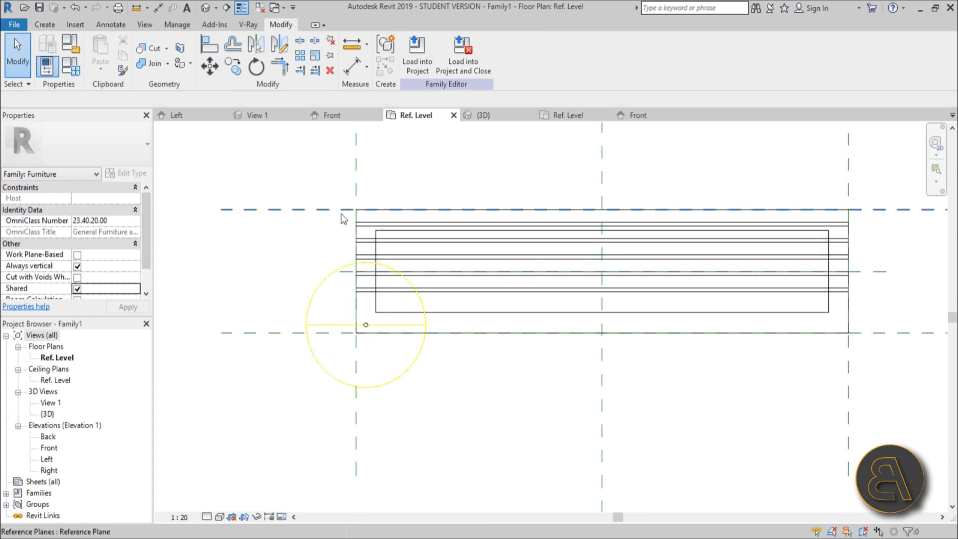
{"action": "left_click", "coordinate": [413, 372]}
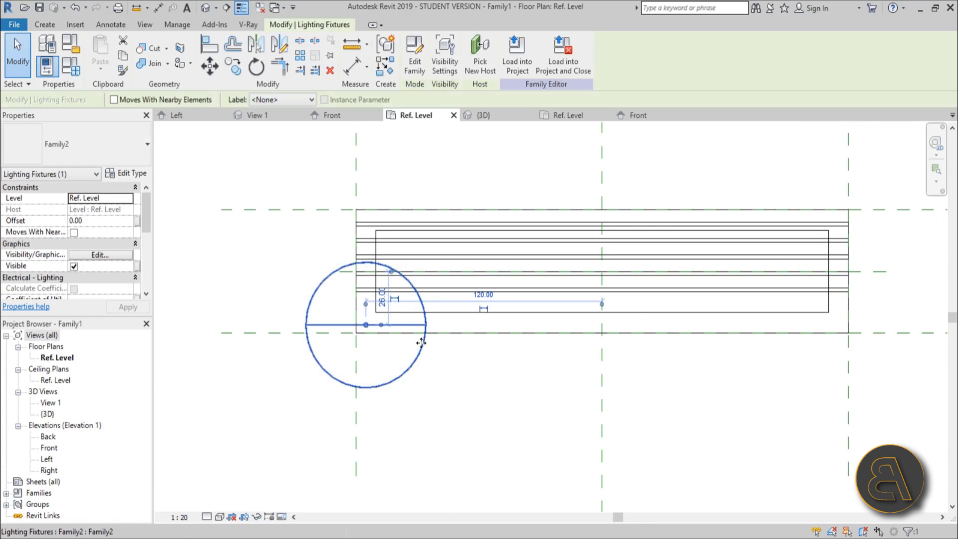
{"action": "scroll", "coordinate": [366, 324], "scroll_direction": "up", "scroll_amount": 4}
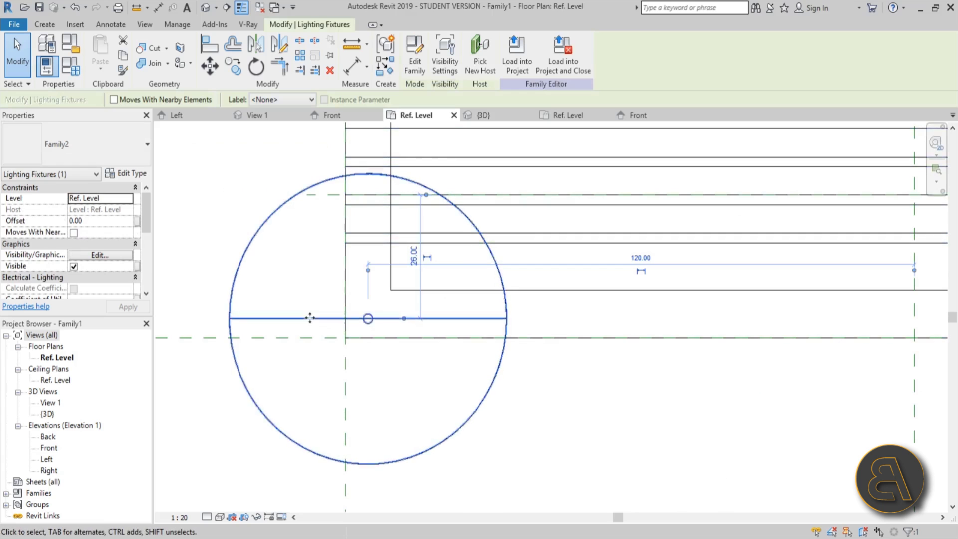
{"action": "scroll", "coordinate": [334, 356], "scroll_direction": "down", "scroll_amount": 3}
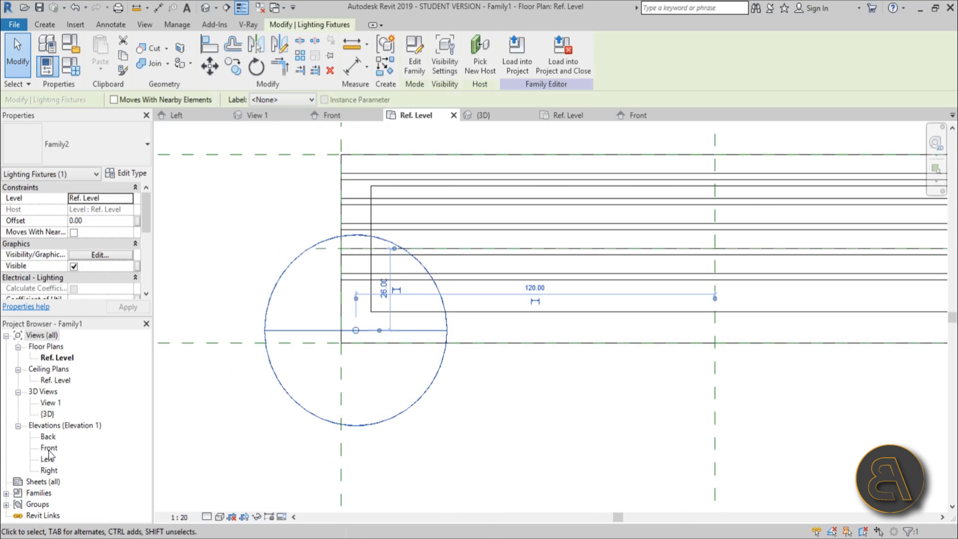
{"action": "double_click", "coordinate": [49, 449]}
{"action": "scroll", "coordinate": [352, 356], "scroll_direction": "up", "scroll_amount": 3}
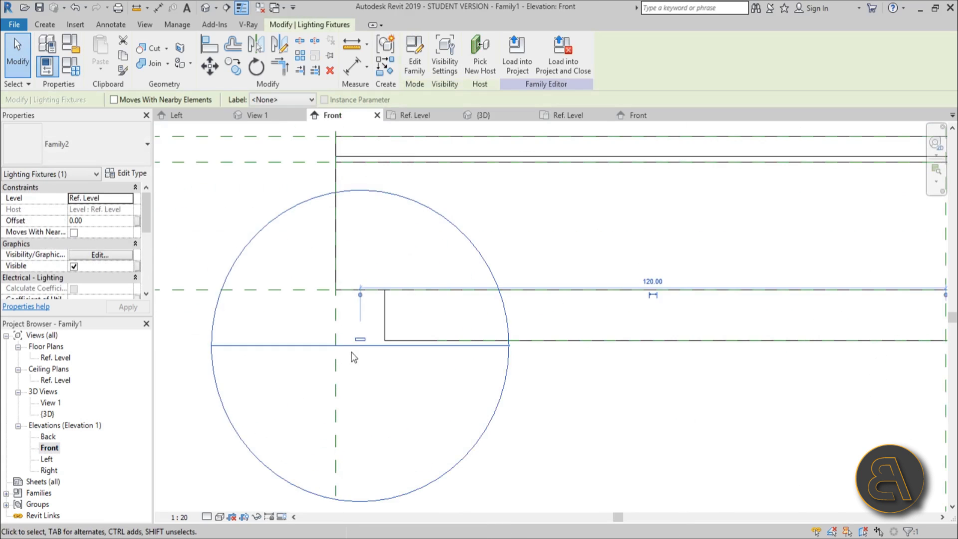
{"action": "scroll", "coordinate": [354, 358], "scroll_direction": "up", "scroll_amount": 2}
{"action": "left_click_drag", "start_coordinate": [356, 346], "coordinate": [357, 236]}
{"action": "scroll", "coordinate": [349, 265], "scroll_direction": "up", "scroll_amount": 4}
{"action": "scroll", "coordinate": [414, 380], "scroll_direction": "down", "scroll_amount": 6}
{"action": "middle_click_drag", "start_coordinate": [429, 401], "coordinate": [401, 342]}
{"action": "scroll", "coordinate": [401, 342], "scroll_direction": "down", "scroll_amount": 1}
{"action": "left_click", "coordinate": [394, 349]}
Examine the lighting fixture's position in the reference level plan relative to the bench edges, base and reference planes.
{"action": "double_click", "coordinate": [51, 358]}
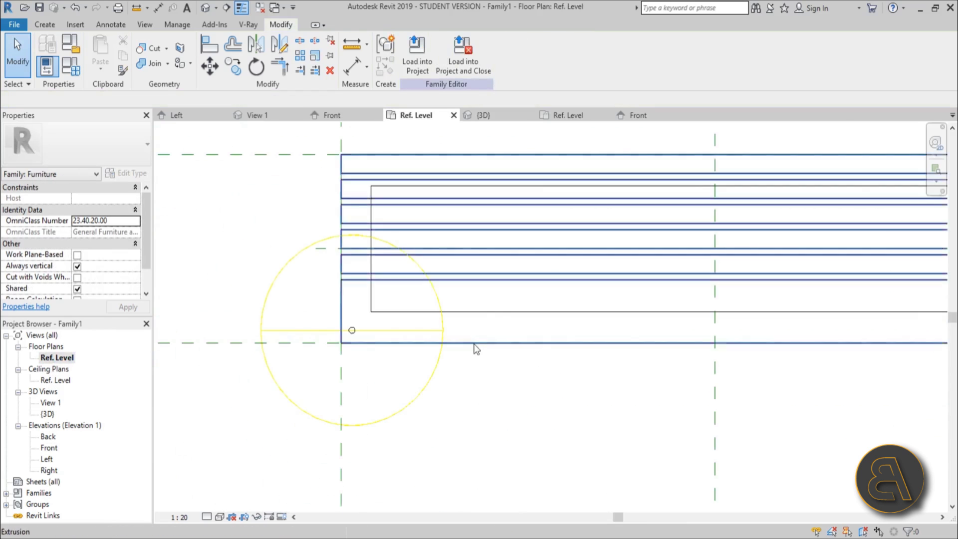
{"action": "scroll", "coordinate": [413, 314], "scroll_direction": "down", "scroll_amount": 2}
{"action": "scroll", "coordinate": [400, 325], "scroll_direction": "up", "scroll_amount": 3}
{"action": "left_click", "coordinate": [398, 330]}
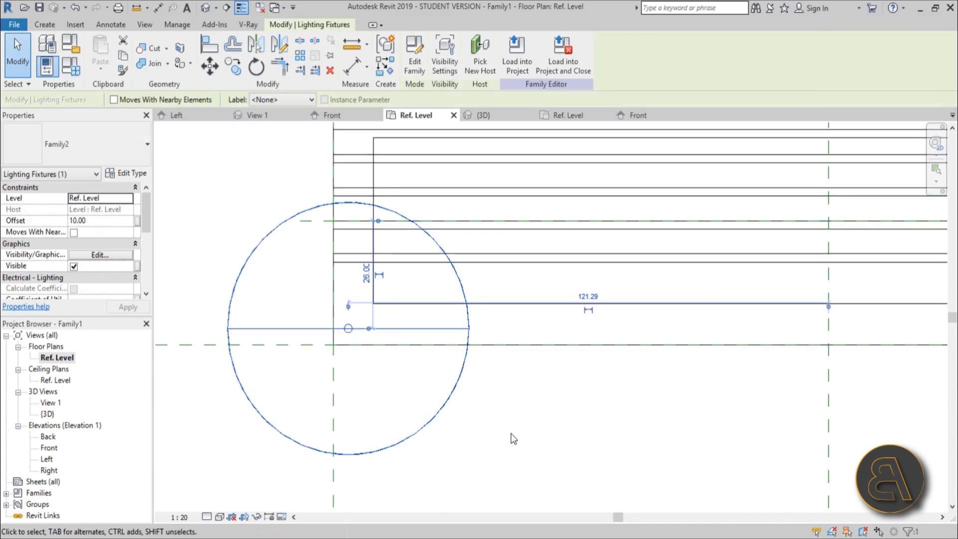
{"action": "scroll", "coordinate": [511, 434], "scroll_direction": "down", "scroll_amount": 4}
{"action": "middle_click_drag", "start_coordinate": [514, 437], "coordinate": [493, 417]}
{"action": "scroll", "coordinate": [504, 402], "scroll_direction": "up", "scroll_amount": 3}
{"action": "scroll", "coordinate": [497, 422], "scroll_direction": "down", "scroll_amount": 6}
{"action": "scroll", "coordinate": [493, 417], "scroll_direction": "down", "scroll_amount": 2}
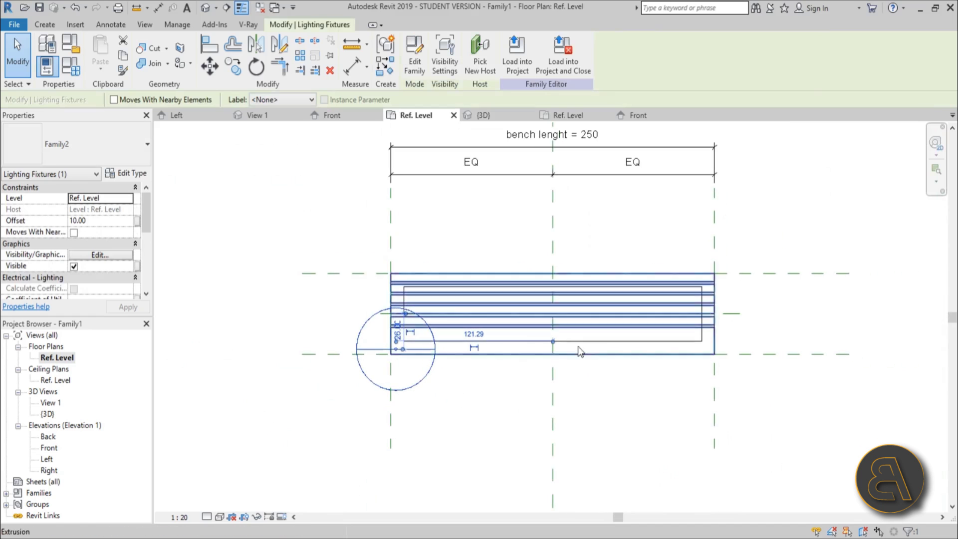
{"action": "scroll", "coordinate": [729, 254], "scroll_direction": "up", "scroll_amount": 1}
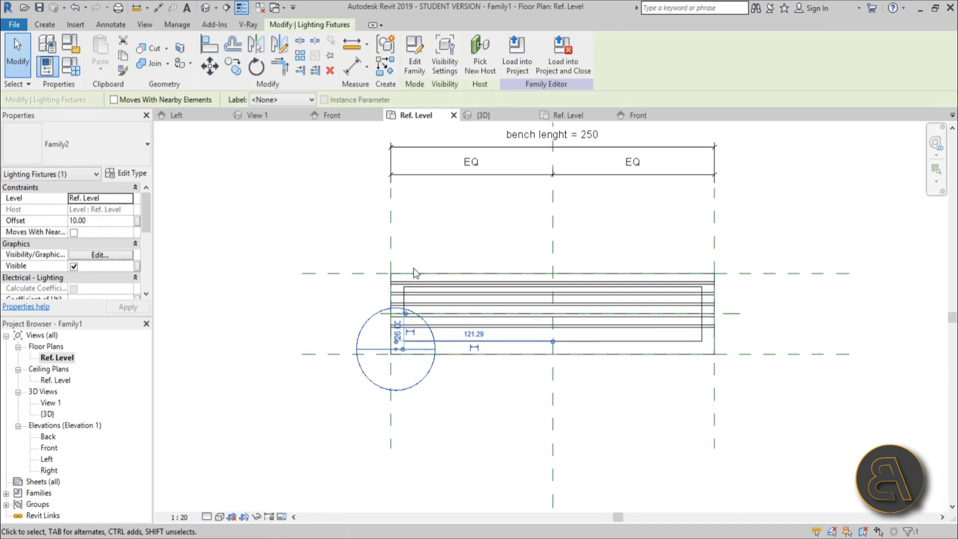
{"action": "scroll", "coordinate": [415, 275], "scroll_direction": "up", "scroll_amount": 3}
{"action": "scroll", "coordinate": [364, 295], "scroll_direction": "up", "scroll_amount": 1}
{"action": "left_click", "coordinate": [347, 166]}
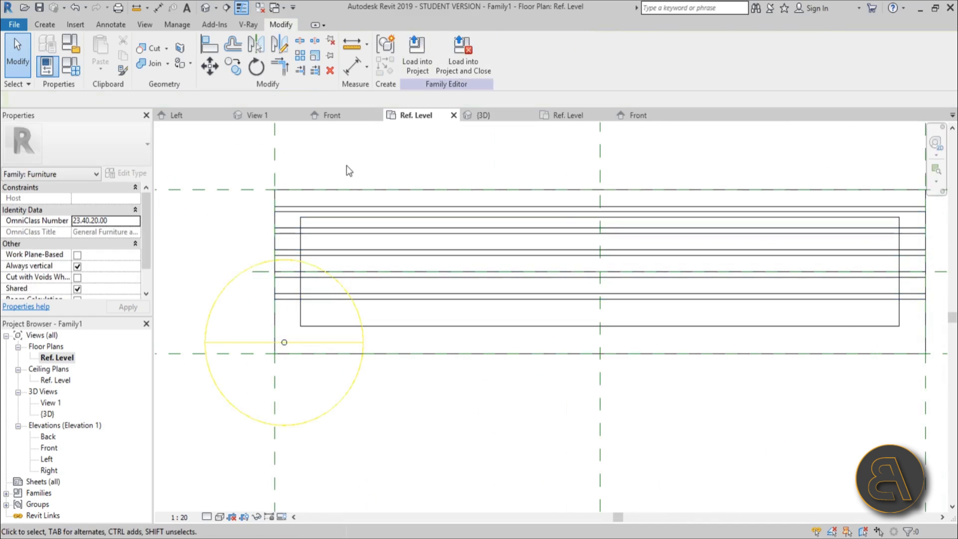
Draw a vertical reference plane just inside the bench's left end, between its edge and the inset base.
{"action": "scroll", "coordinate": [346, 166], "scroll_direction": "down", "scroll_amount": 2}
{"action": "left_click", "coordinate": [44, 24]}
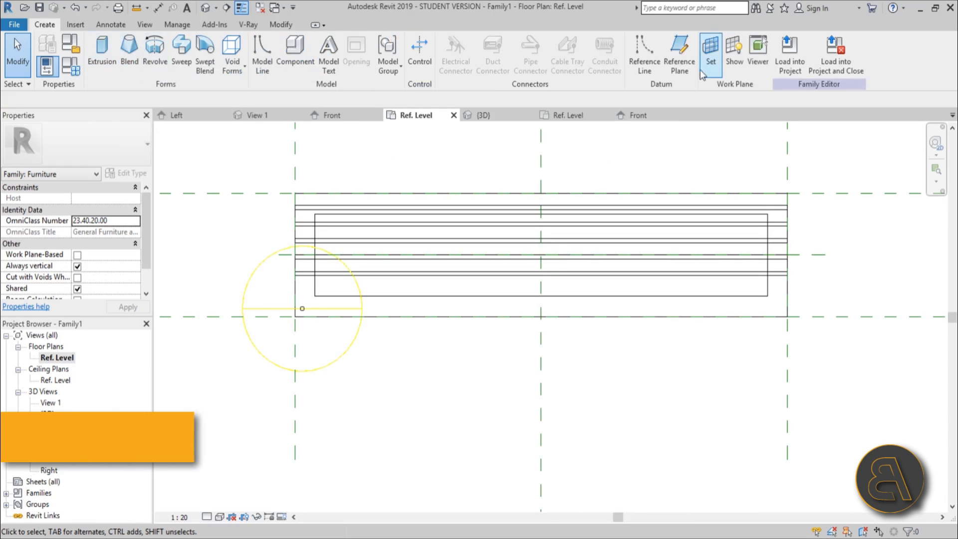
{"action": "left_click", "coordinate": [680, 50]}
{"action": "scroll", "coordinate": [349, 159], "scroll_direction": "up", "scroll_amount": 2}
{"action": "left_click", "coordinate": [294, 285]}
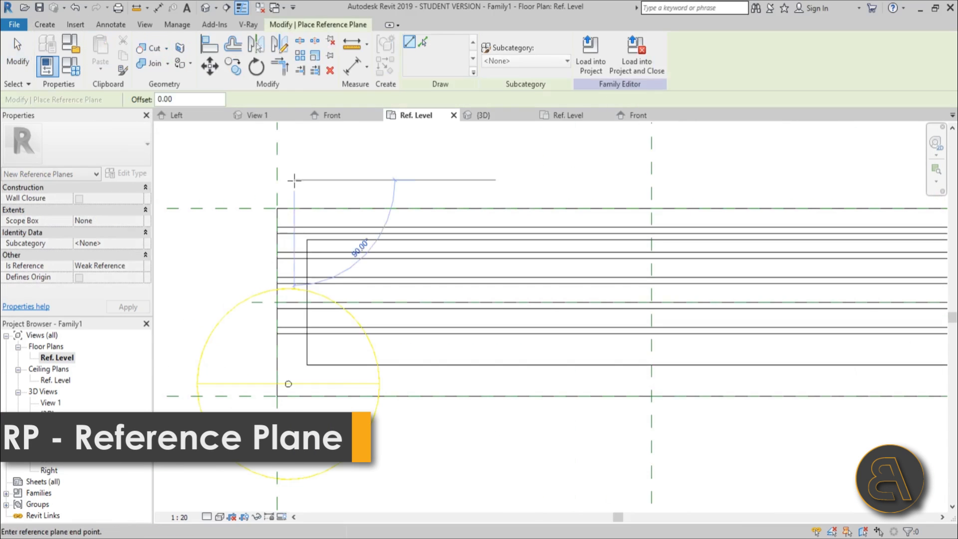
{"action": "left_click", "coordinate": [294, 179]}
{"action": "scroll", "coordinate": [439, 381], "scroll_direction": "down", "scroll_amount": 3}
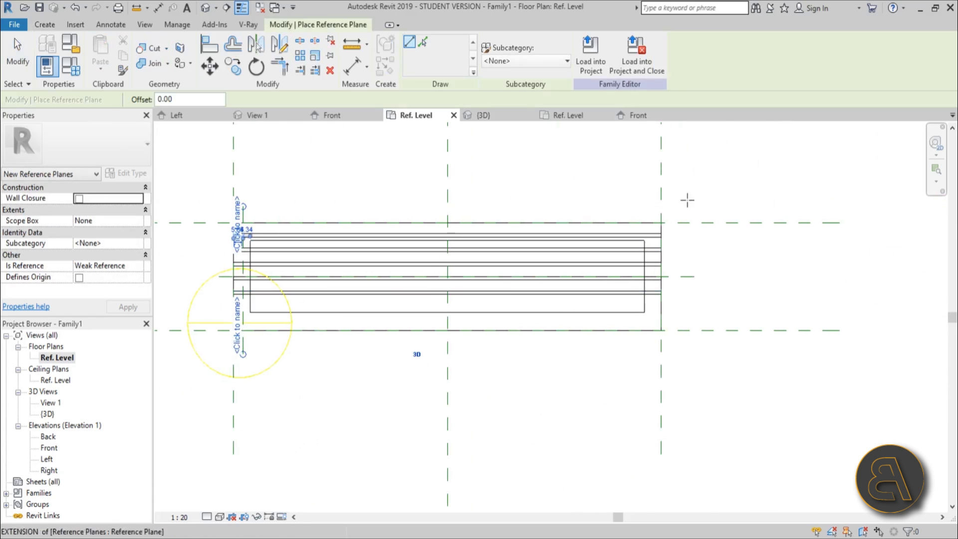
Draw a vertical reference plane just inside the bench's right end, with its front end level with the matching left plane.
{"action": "left_click", "coordinate": [652, 207]}
{"action": "left_click", "coordinate": [652, 340]}
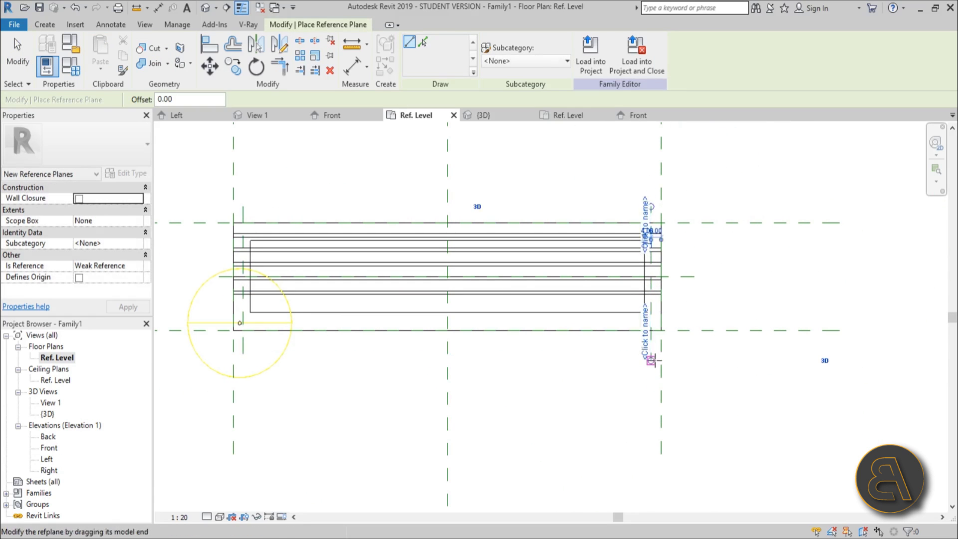
{"action": "key", "text": "Escape"}
{"action": "left_click", "coordinate": [651, 350]}
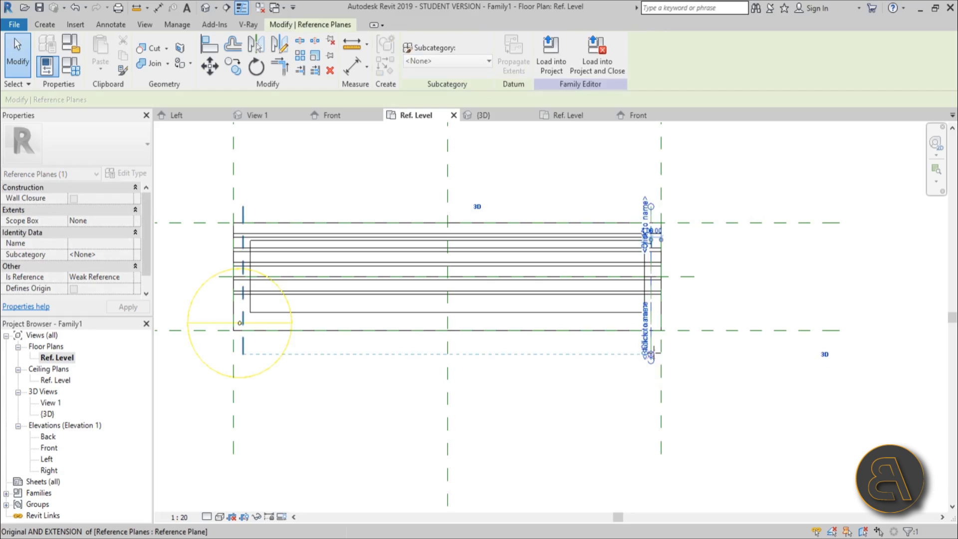
{"action": "left_click_drag", "start_coordinate": [654, 353], "coordinate": [652, 354]}
{"action": "key", "text": "Escape"}
Set the inner right reference plane's distance from the bench's right edge to 5.
{"action": "left_click", "coordinate": [651, 349]}
{"action": "scroll", "coordinate": [679, 245], "scroll_direction": "up", "scroll_amount": 3}
{"action": "left_click", "coordinate": [628, 220]}
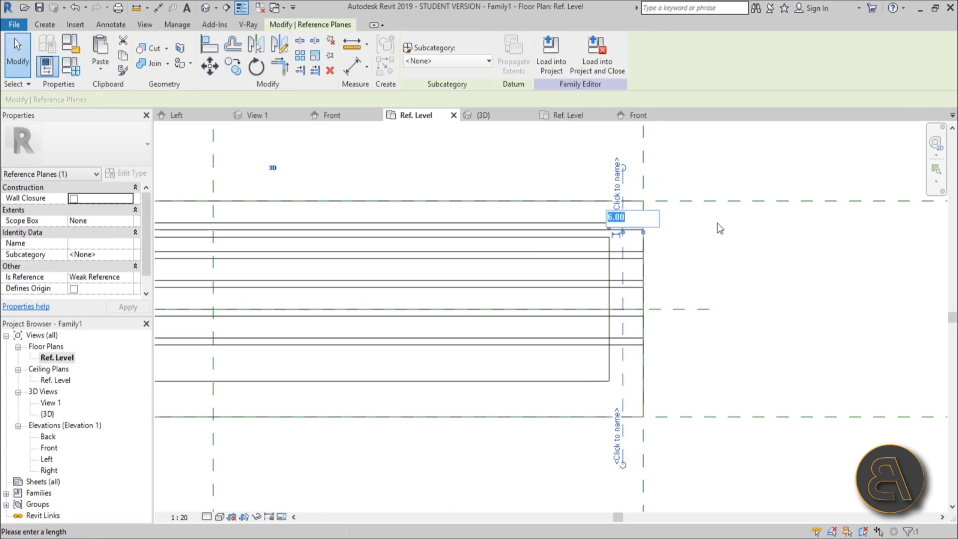
{"action": "left_click", "coordinate": [741, 228]}
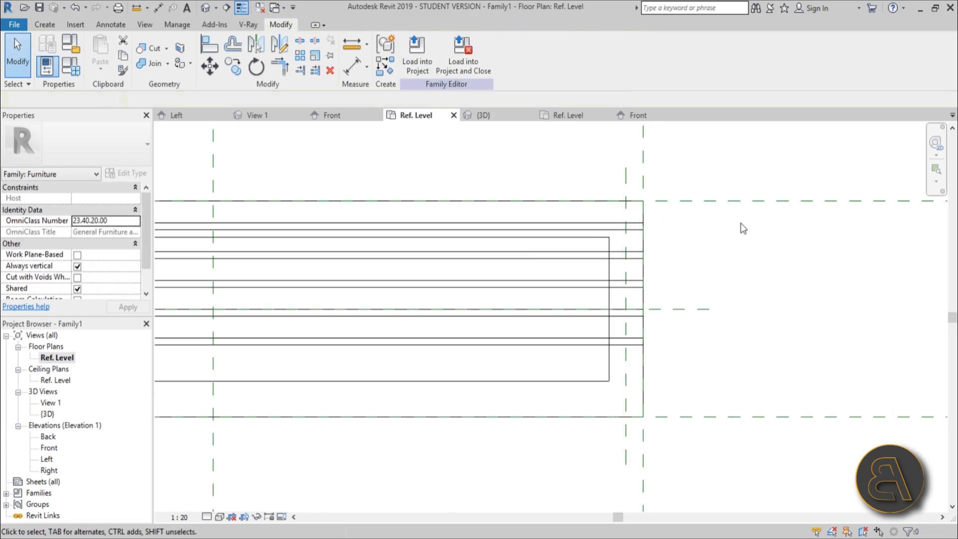
{"action": "scroll", "coordinate": [741, 228], "scroll_direction": "down", "scroll_amount": 5}
{"action": "scroll", "coordinate": [499, 246], "scroll_direction": "up", "scroll_amount": 3}
Set the inner left reference plane's distance from the bench's left edge to 5.
{"action": "left_click", "coordinate": [373, 190]}
{"action": "scroll", "coordinate": [362, 224], "scroll_direction": "up", "scroll_amount": 5}
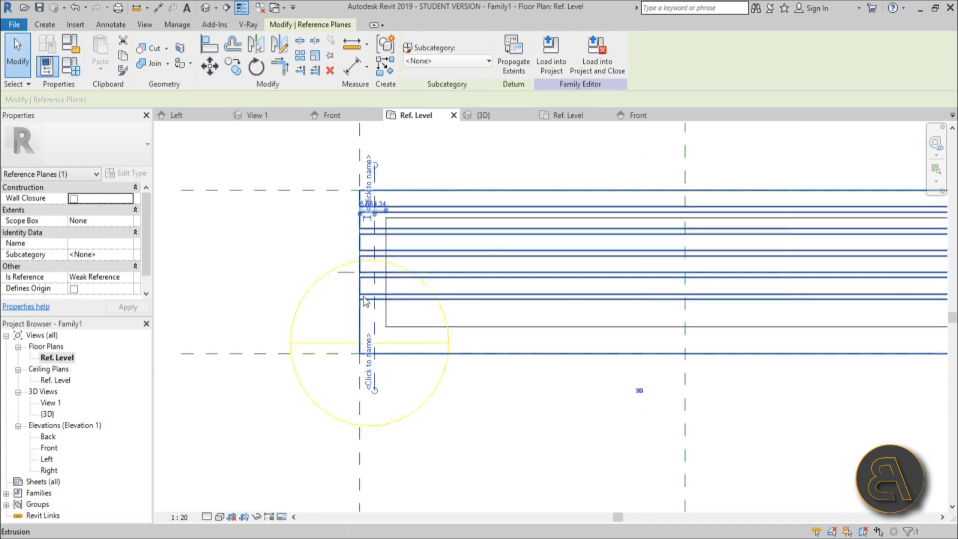
{"action": "left_click", "coordinate": [364, 203]}
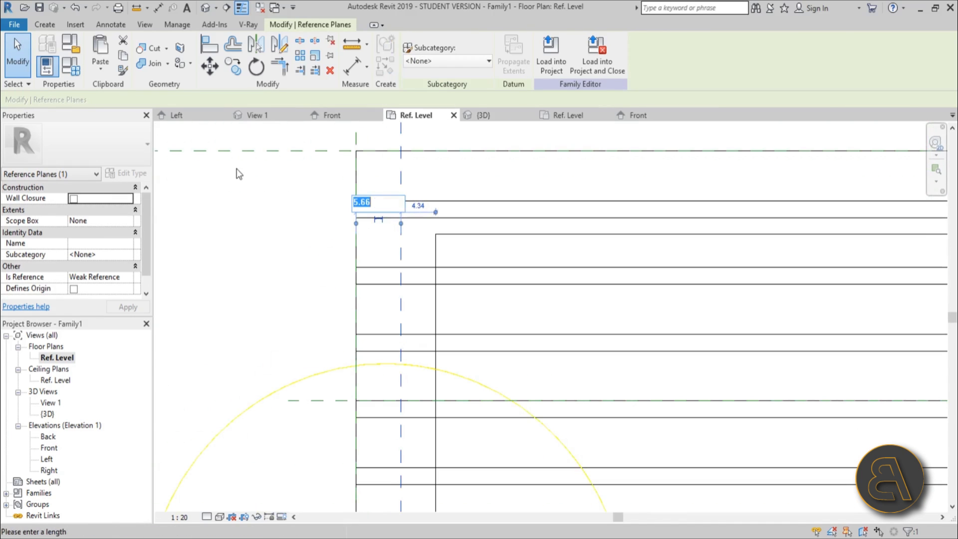
{"action": "key", "text": "Escape"}
{"action": "left_click", "coordinate": [325, 229]}
{"action": "scroll", "coordinate": [319, 276], "scroll_direction": "down", "scroll_amount": 4}
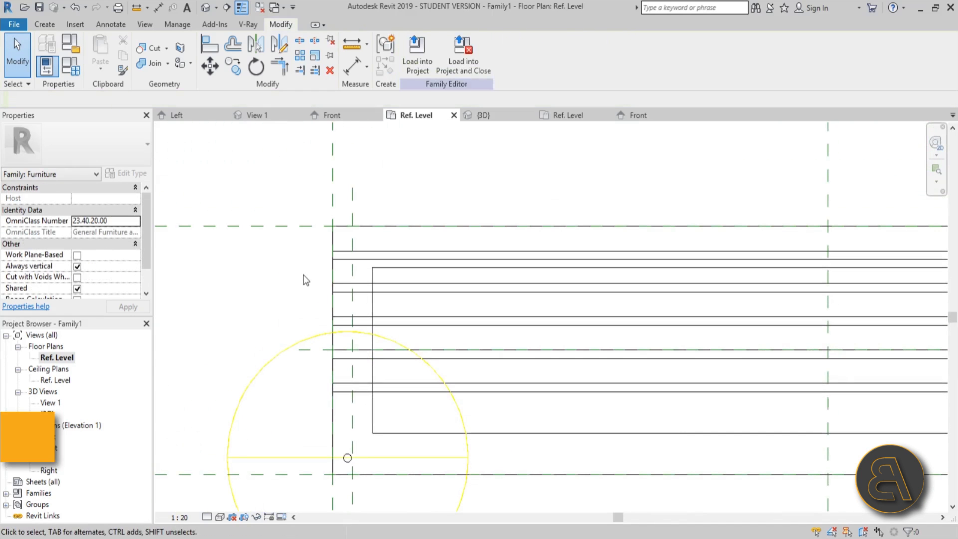
Dimension the gap between the bench's left edge plane and the inner left reference plane, and lock it.
{"action": "key", "text": "d"}
{"action": "key", "text": "i"}
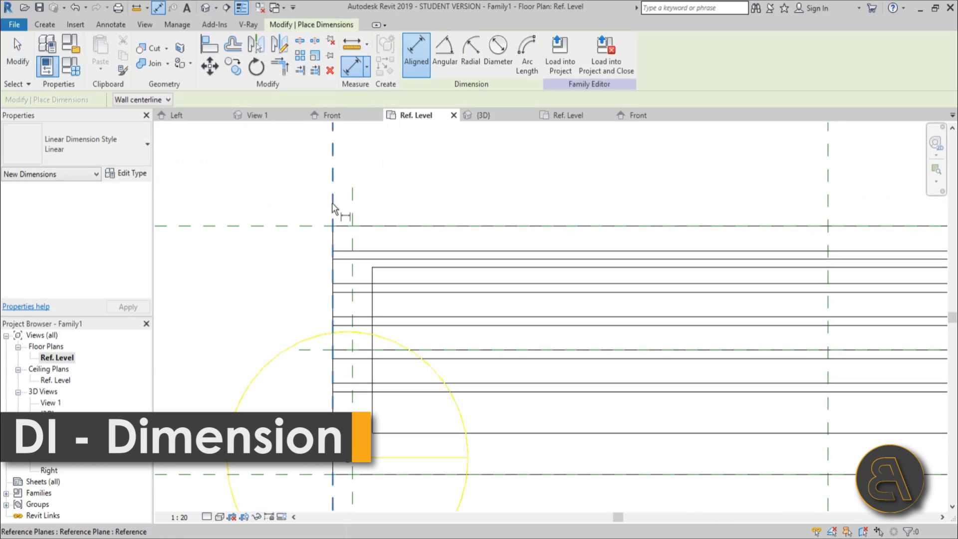
{"action": "left_click", "coordinate": [332, 204]}
{"action": "left_click", "coordinate": [353, 206]}
{"action": "scroll", "coordinate": [362, 204], "scroll_direction": "down", "scroll_amount": 4}
{"action": "left_click", "coordinate": [377, 175]}
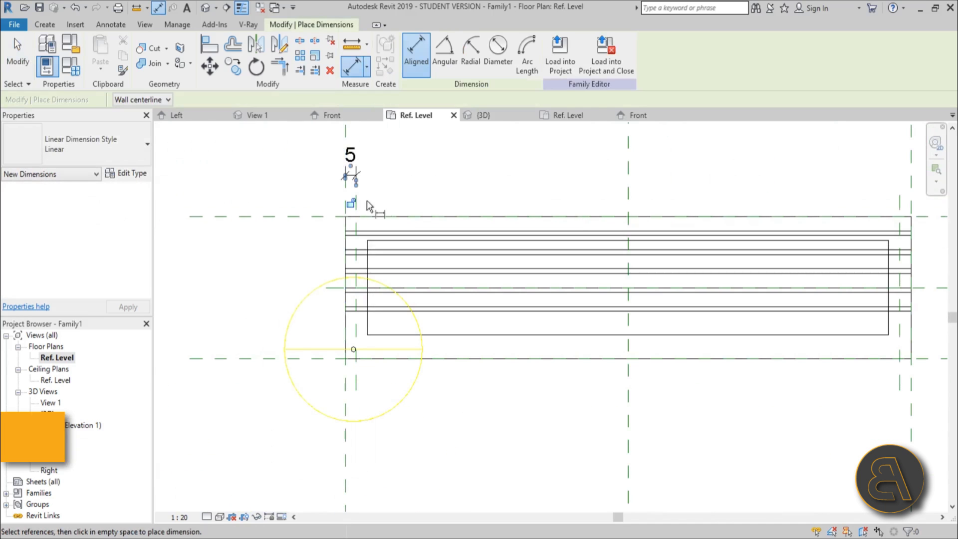
{"action": "left_click", "coordinate": [350, 205]}
Dimension the gap between the bench's right edge plane and the inner right reference plane, and lock it.
{"action": "middle_click_drag", "start_coordinate": [564, 213], "coordinate": [198, 204]}
{"action": "left_click", "coordinate": [546, 200]}
{"action": "key", "text": "Escape"}
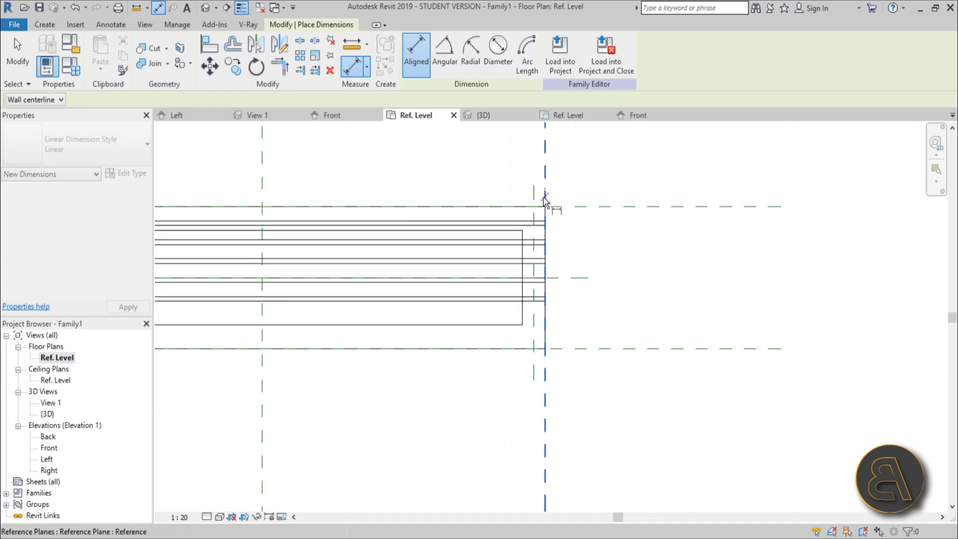
{"action": "scroll", "coordinate": [502, 168], "scroll_direction": "down", "scroll_amount": 2}
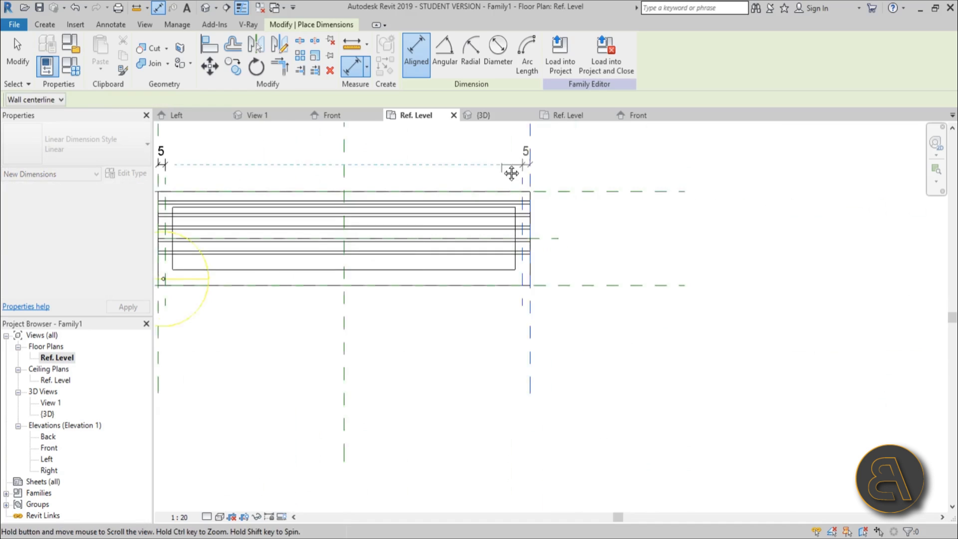
{"action": "middle_click_drag", "start_coordinate": [512, 169], "coordinate": [582, 176]}
{"action": "scroll", "coordinate": [587, 178], "scroll_direction": "up", "scroll_amount": 5}
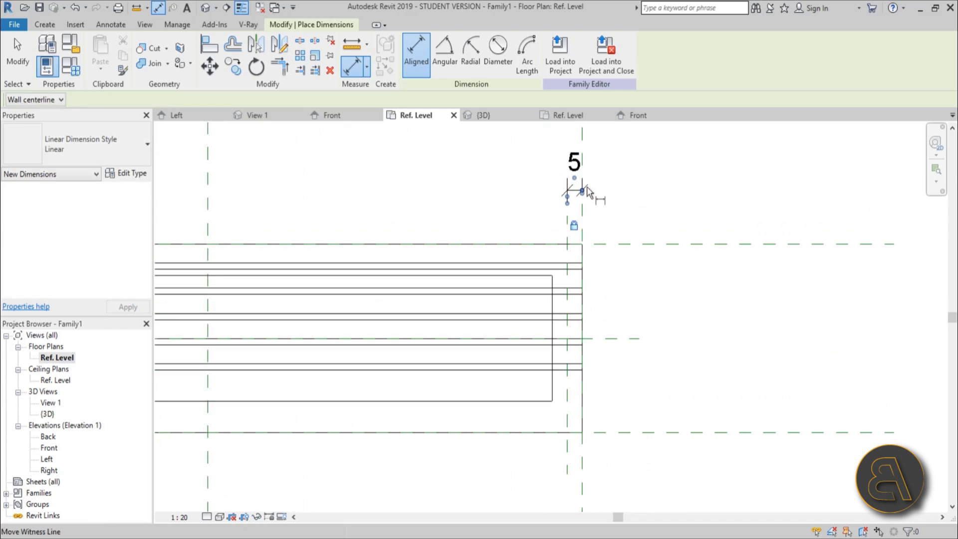
{"action": "left_click", "coordinate": [574, 224]}
{"action": "key", "text": "Escape"}
{"action": "scroll", "coordinate": [593, 225], "scroll_direction": "down", "scroll_amount": 6}
{"action": "middle_click_drag", "start_coordinate": [407, 263], "coordinate": [432, 260]}
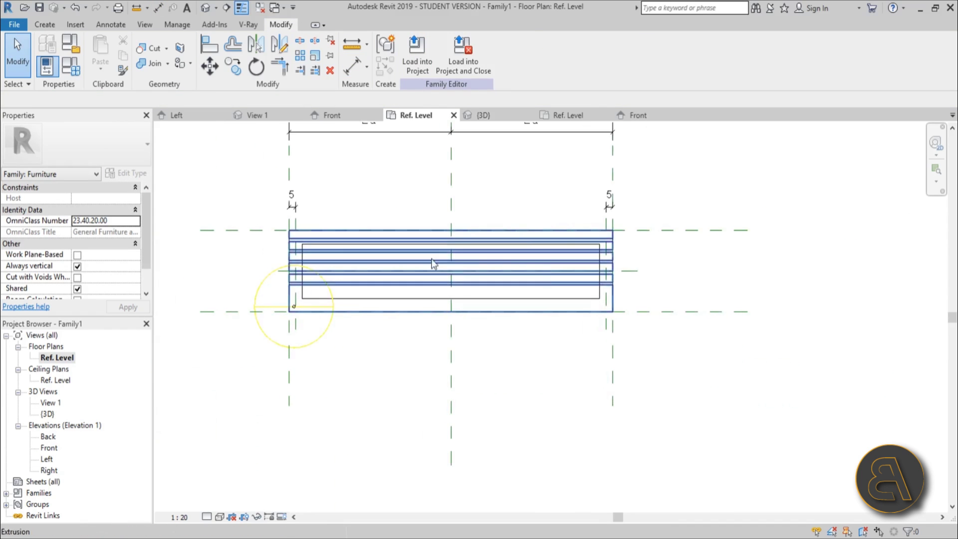
Move the bench's left edge reference plane outward to lengthen the bench.
{"action": "left_click", "coordinate": [288, 172]}
{"action": "left_click_drag", "start_coordinate": [303, 182], "coordinate": [277, 242]}
{"action": "scroll", "coordinate": [274, 300], "scroll_direction": "up", "scroll_amount": 5}
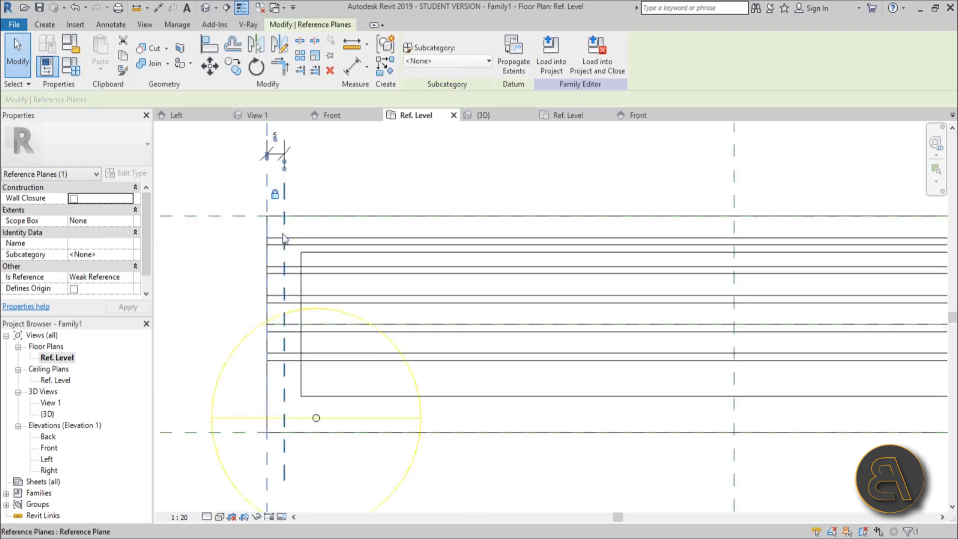
{"action": "left_click", "coordinate": [383, 399]}
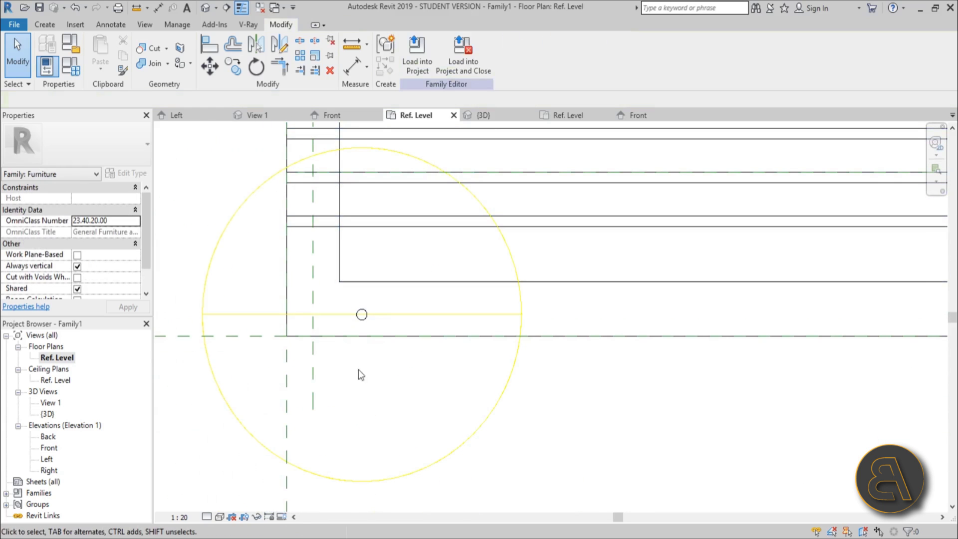
Align the front-left lighting fixture's centre to the inner left reference plane and lock the alignment.
{"action": "left_click", "coordinate": [364, 319]}
{"action": "left_click", "coordinate": [364, 367]}
{"action": "key", "text": "l"}
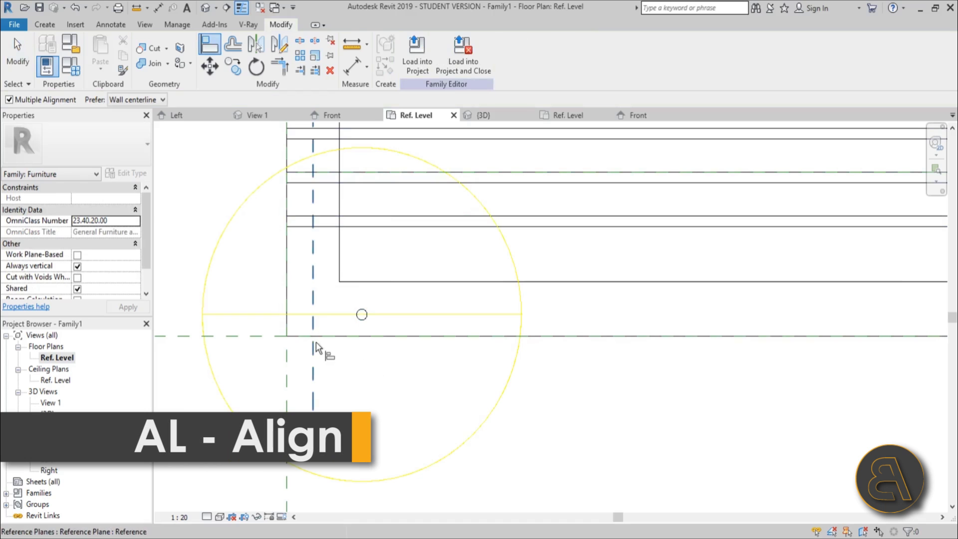
{"action": "left_click", "coordinate": [364, 324]}
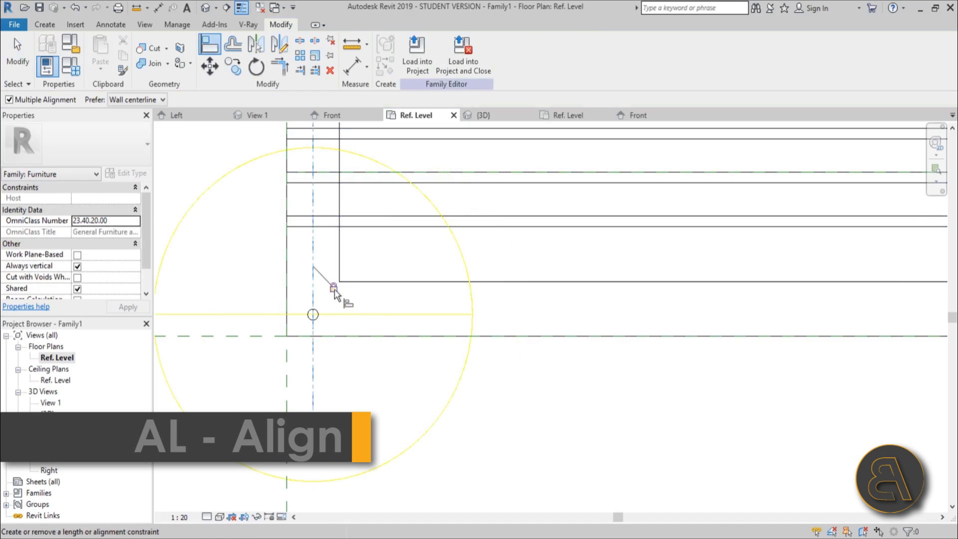
{"action": "scroll", "coordinate": [335, 289], "scroll_direction": "down", "scroll_amount": 2}
{"action": "scroll", "coordinate": [352, 369], "scroll_direction": "up", "scroll_amount": 3}
{"action": "scroll", "coordinate": [353, 369], "scroll_direction": "down", "scroll_amount": 2}
{"action": "middle_click_drag", "start_coordinate": [352, 369], "coordinate": [355, 432]}
{"action": "key", "text": "Escape"}
{"action": "key", "text": "Escape"}
Copy the lighting fixture from the bench's front-left corner to its back-left corner.
{"action": "left_click", "coordinate": [349, 404]}
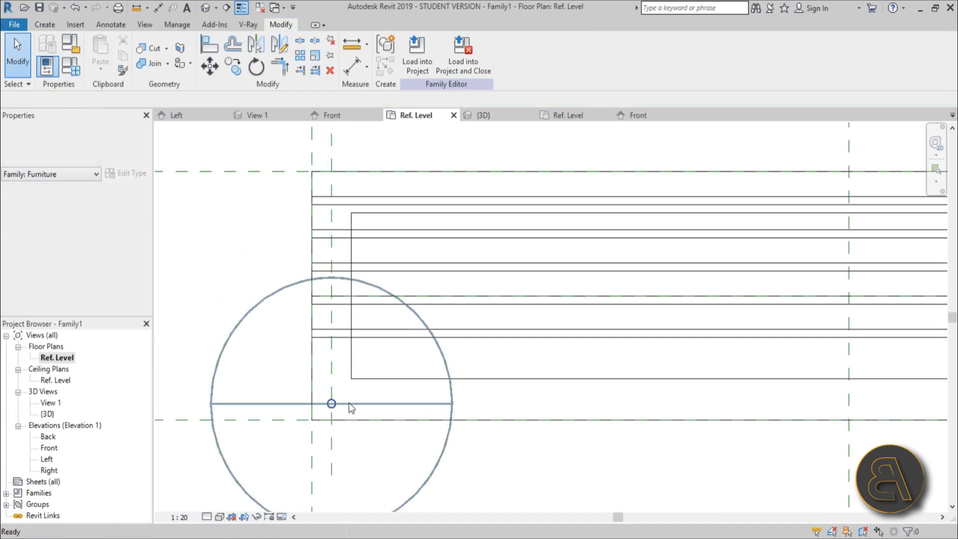
{"action": "key", "text": "o"}
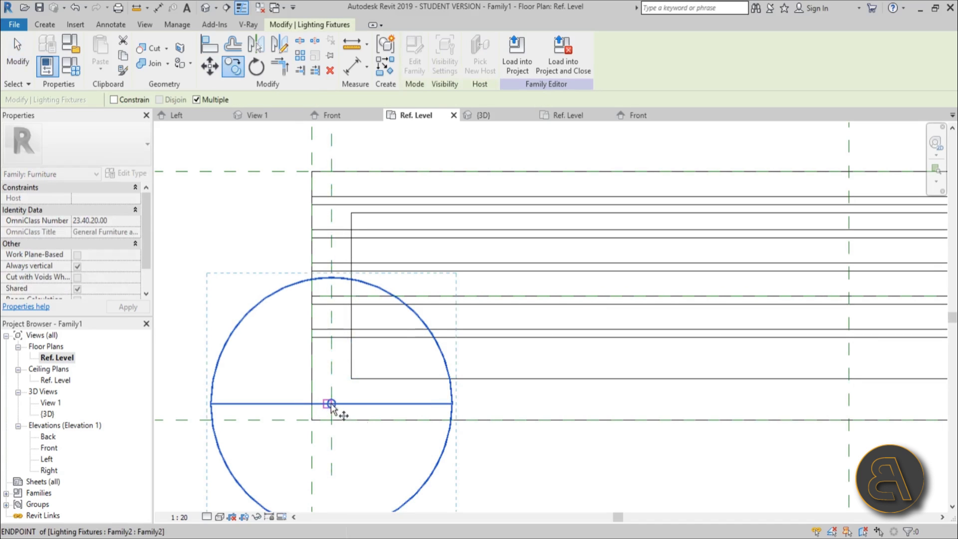
{"action": "left_click", "coordinate": [331, 404]}
{"action": "left_click", "coordinate": [360, 193]}
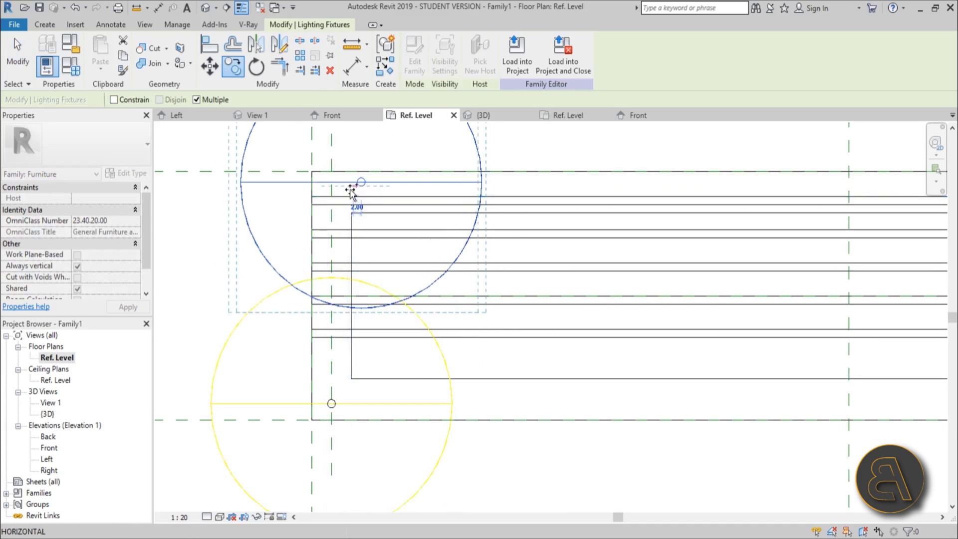
{"action": "key", "text": "Escape"}
{"action": "key", "text": "Escape"}
Align the copied back-left fixture's centre to the inner left reference plane and lock the alignment.
{"action": "scroll", "coordinate": [352, 194], "scroll_direction": "up", "scroll_amount": 2}
{"action": "key", "text": "a"}
{"action": "key", "text": "l"}
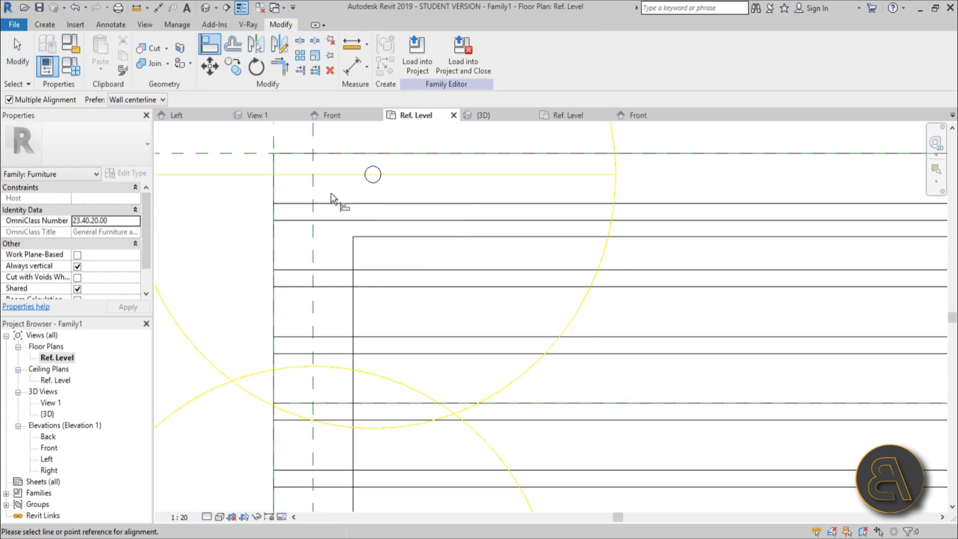
{"action": "left_click", "coordinate": [382, 182]}
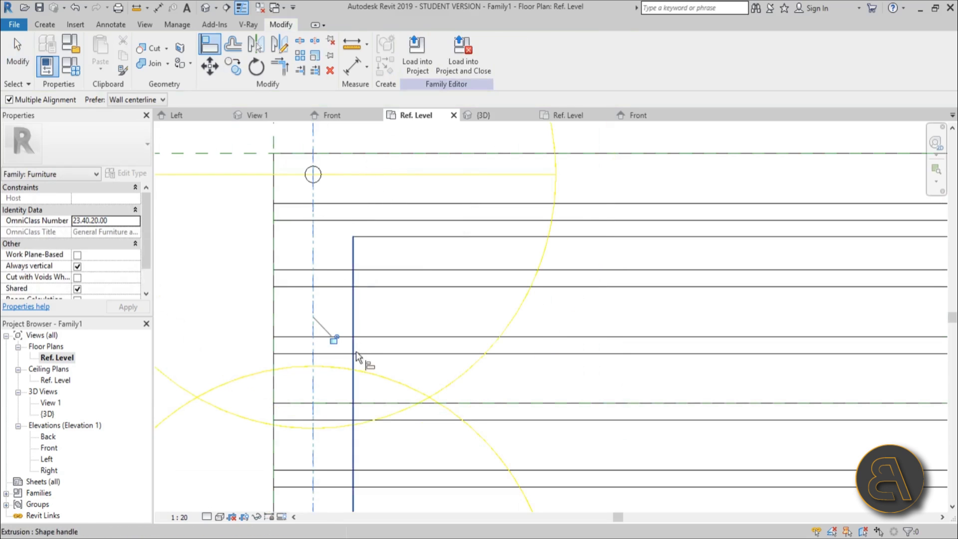
{"action": "key", "text": "Escape"}
{"action": "key", "text": "Escape"}
Nudge the back-left fixture toward the bench's front and the front-left fixture slightly toward its back, along the reference plane.
{"action": "left_click", "coordinate": [341, 178]}
{"action": "scroll", "coordinate": [427, 224], "scroll_direction": "down", "scroll_amount": 3}
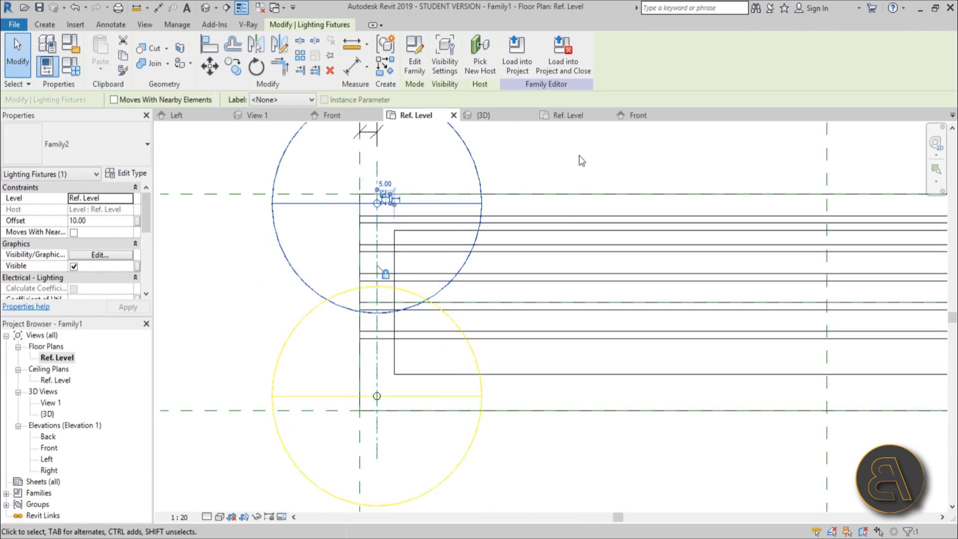
{"action": "key", "text": "Down"}
{"action": "key", "text": "Down"}
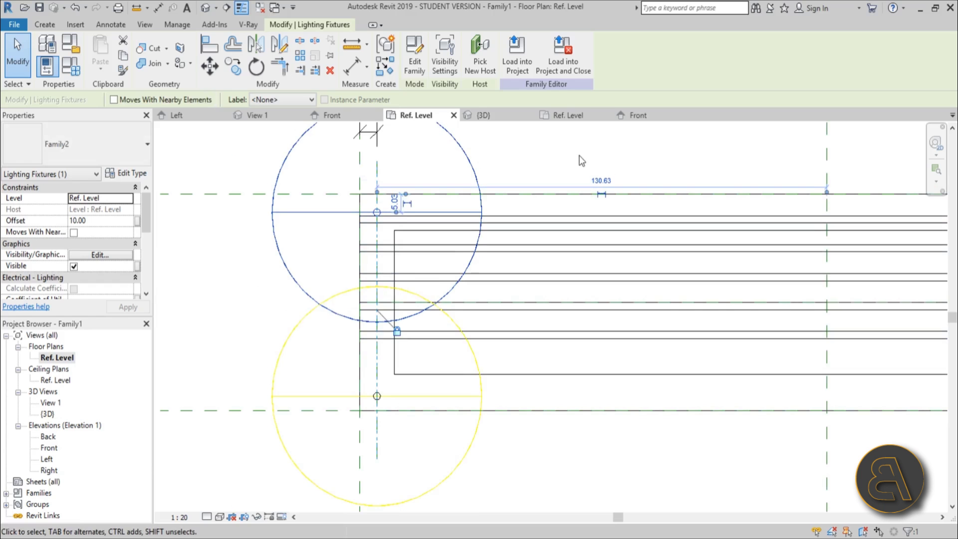
{"action": "left_click", "coordinate": [581, 160]}
{"action": "left_click", "coordinate": [405, 397]}
{"action": "key", "text": "Up"}
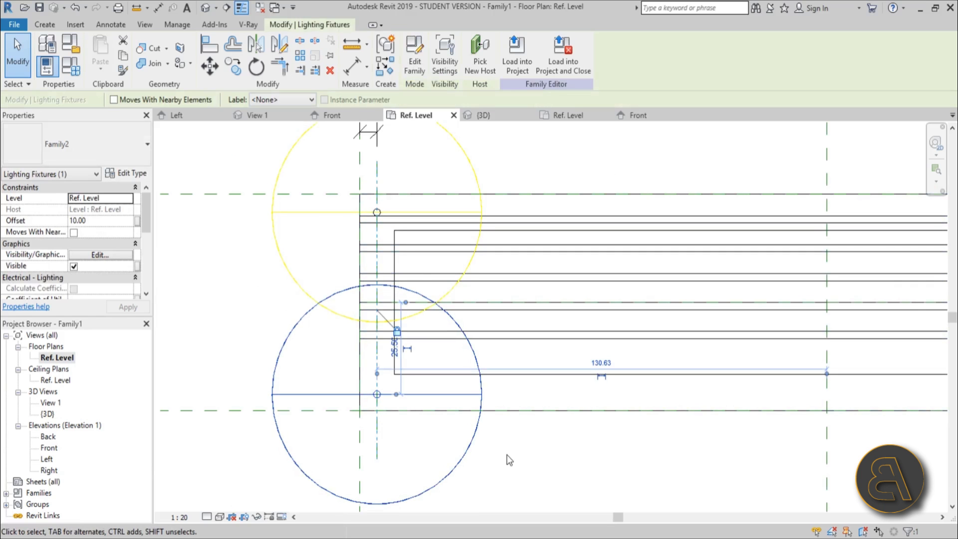
{"action": "left_click", "coordinate": [505, 456]}
Copy the back-left lighting fixture about 9 forward along the inner left reference plane.
{"action": "left_click", "coordinate": [473, 444]}
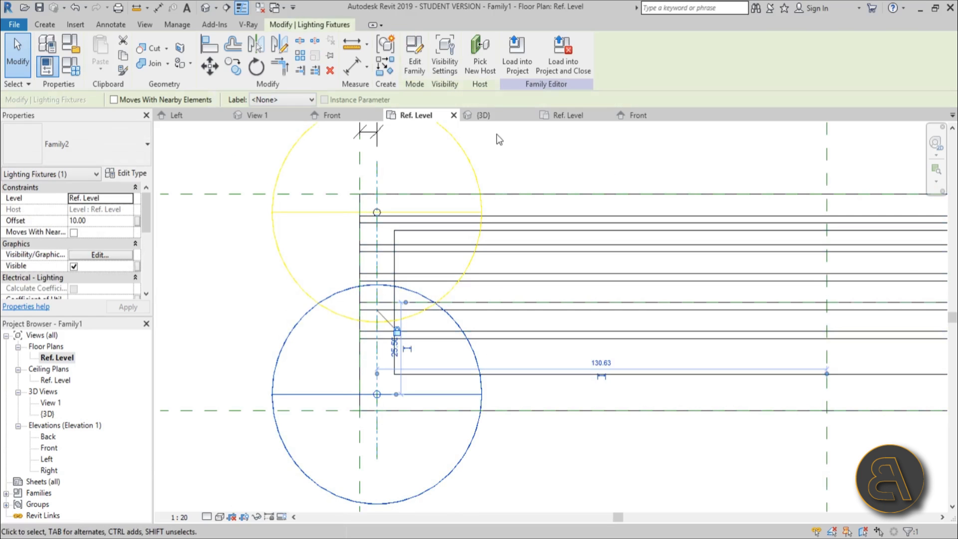
{"action": "left_click", "coordinate": [478, 170]}
{"action": "left_click", "coordinate": [473, 199]}
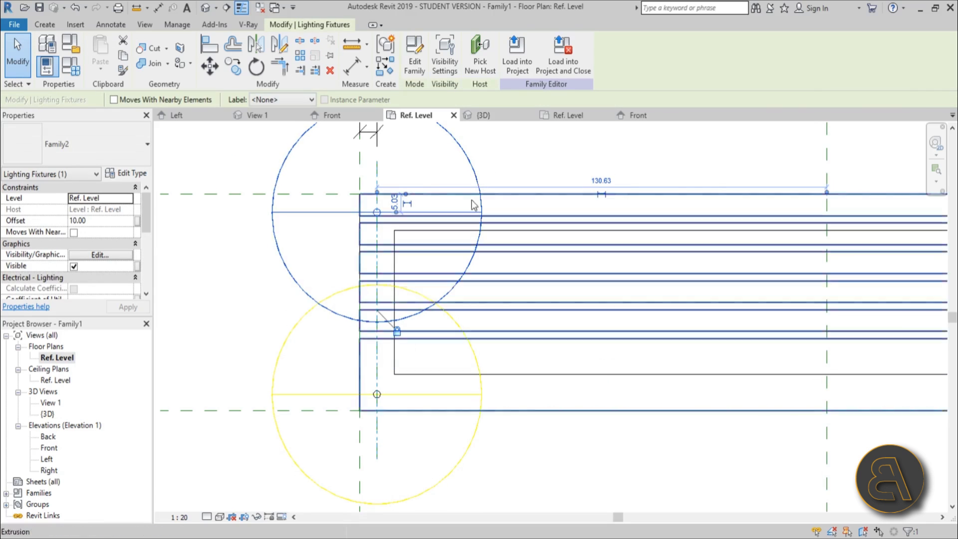
{"action": "scroll", "coordinate": [371, 216], "scroll_direction": "up", "scroll_amount": 2}
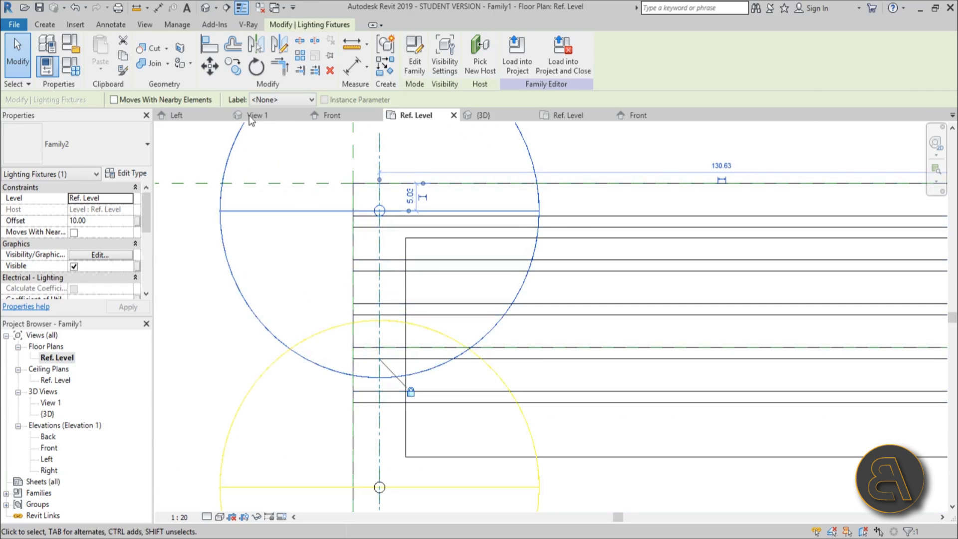
{"action": "left_click", "coordinate": [237, 74]}
{"action": "scroll", "coordinate": [374, 215], "scroll_direction": "up", "scroll_amount": 3}
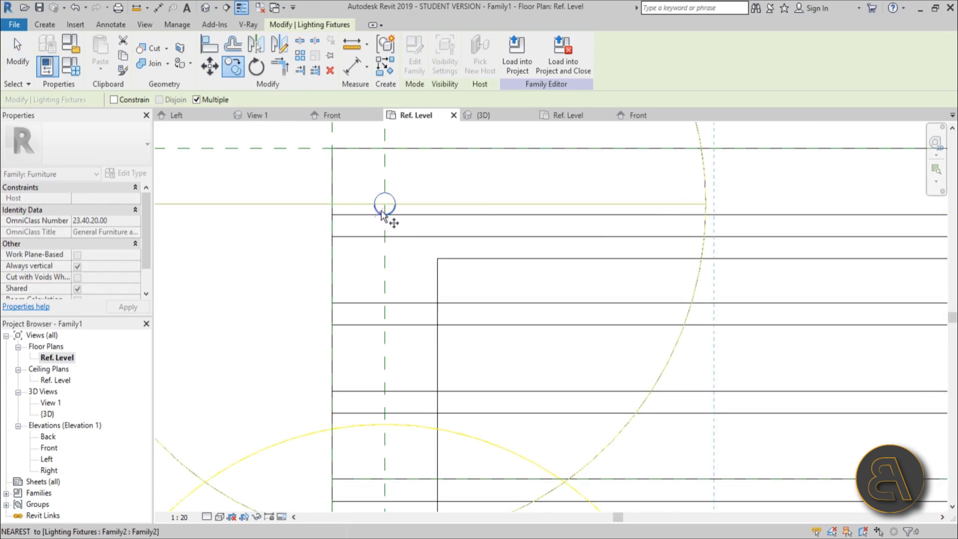
{"action": "left_click", "coordinate": [384, 204]}
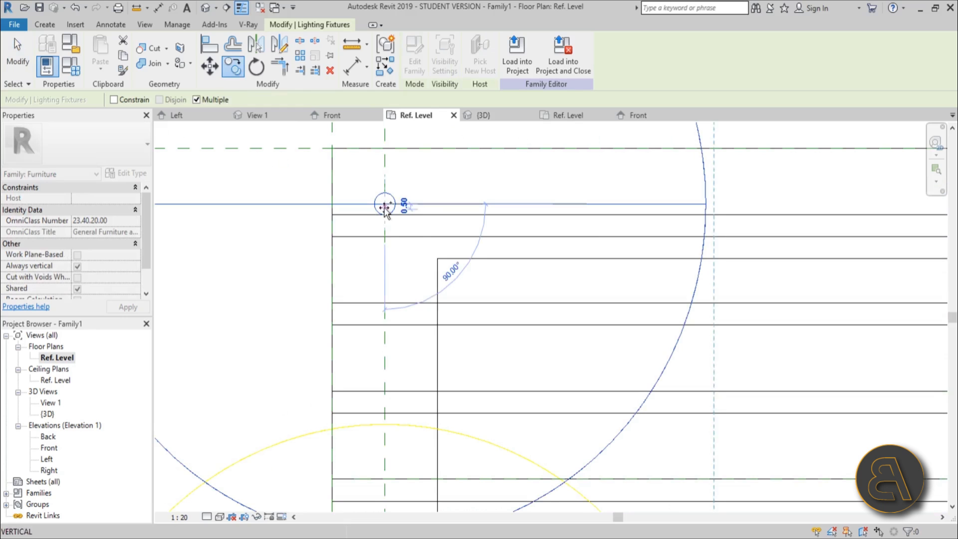
{"action": "left_click", "coordinate": [384, 303]}
{"action": "scroll", "coordinate": [398, 407], "scroll_direction": "down", "scroll_amount": 1}
Place four more fixture copies along the inner left reference plane, roughly evenly spaced down to the front-left fixture.
{"action": "middle_click_drag", "start_coordinate": [398, 407], "coordinate": [407, 250]}
{"action": "left_click", "coordinate": [396, 251]}
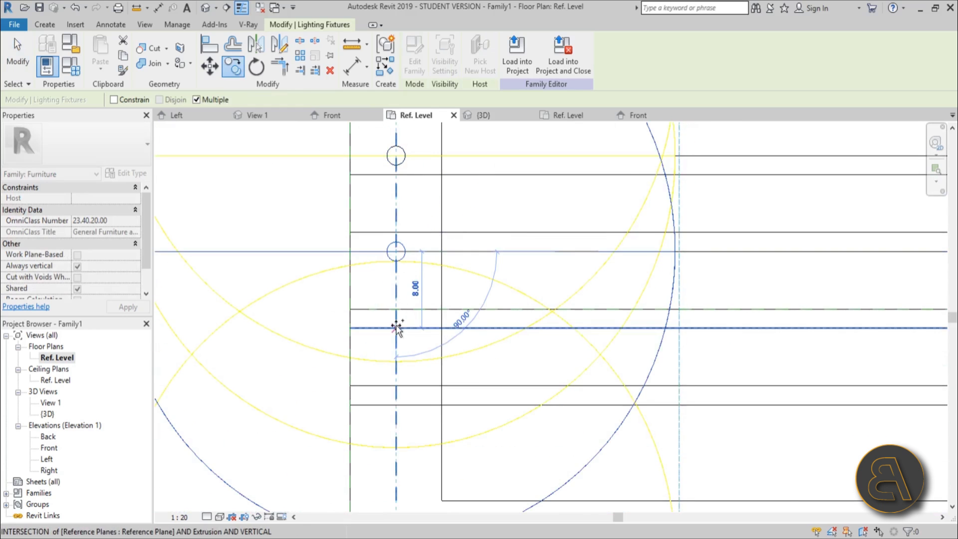
{"action": "scroll", "coordinate": [404, 255], "scroll_direction": "down", "scroll_amount": 2}
{"action": "left_click", "coordinate": [402, 258]}
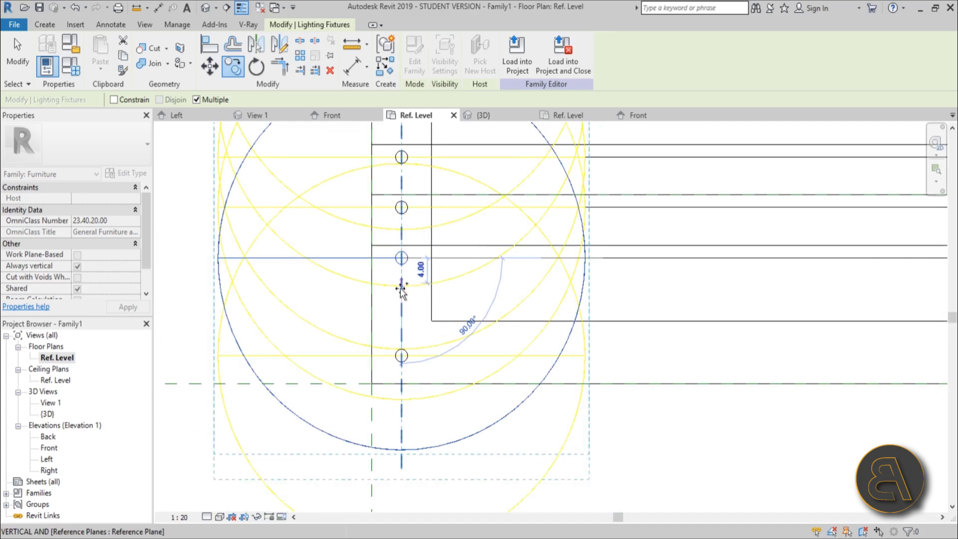
{"action": "left_click", "coordinate": [401, 306]}
{"action": "scroll", "coordinate": [554, 278], "scroll_direction": "down", "scroll_amount": 2}
{"action": "middle_click_drag", "start_coordinate": [554, 278], "coordinate": [398, 325]}
{"action": "scroll", "coordinate": [398, 327], "scroll_direction": "down", "scroll_amount": 2}
{"action": "key", "text": "Escape"}
{"action": "key", "text": "Escape"}
{"action": "scroll", "coordinate": [351, 289], "scroll_direction": "up", "scroll_amount": 2}
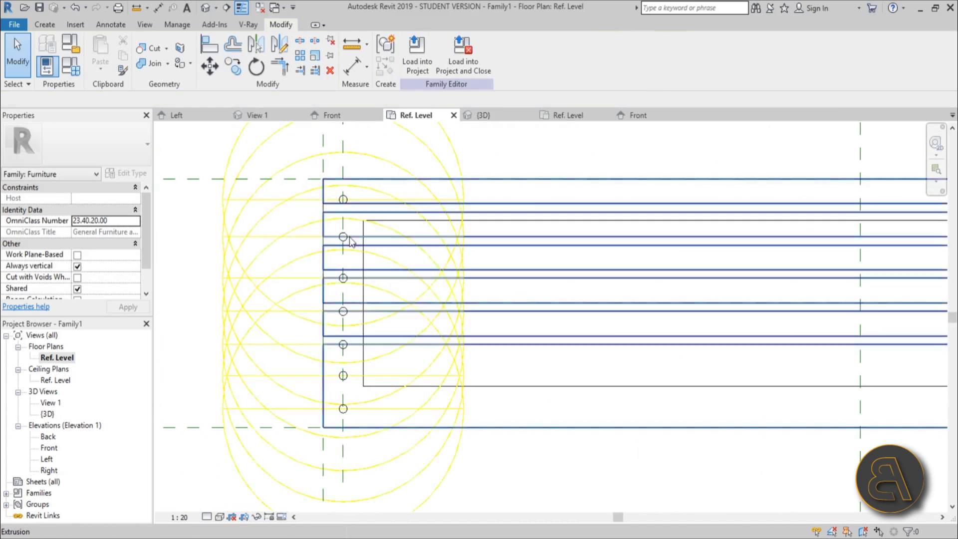
Array the back-left and front-left corner fixtures linearly along the bench as 30 grouped items, spaced to the last item near the right end.
{"action": "left_click", "coordinate": [344, 200]}
{"action": "scroll", "coordinate": [344, 200], "scroll_direction": "up", "scroll_amount": 4}
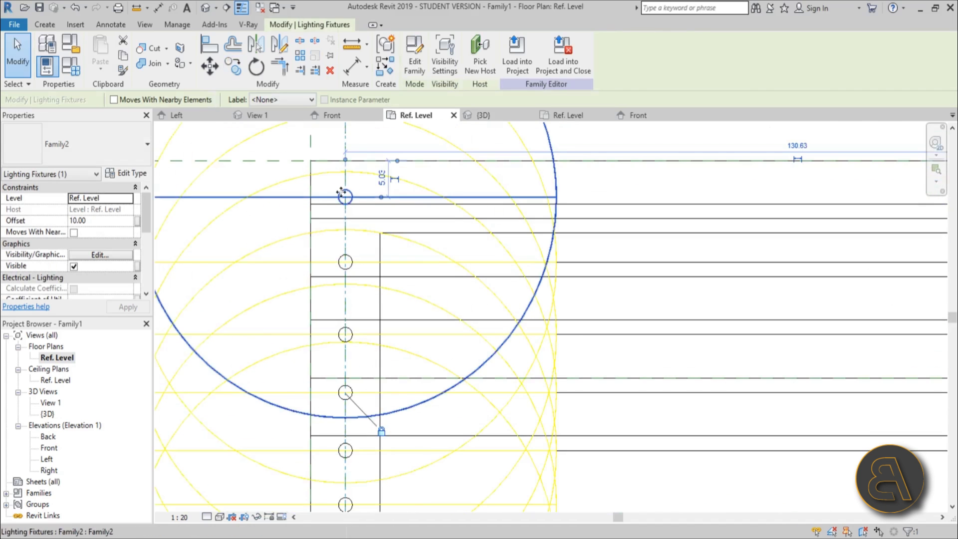
{"action": "scroll", "coordinate": [344, 200], "scroll_direction": "down", "scroll_amount": 4}
{"action": "middle_click_drag", "start_coordinate": [359, 303], "coordinate": [390, 202]}
{"action": "scroll", "coordinate": [381, 321], "scroll_direction": "up", "scroll_amount": 4}
{"action": "left_click", "coordinate": [370, 307], "text": "ctrl"}
{"action": "scroll", "coordinate": [386, 372], "scroll_direction": "down", "scroll_amount": 5}
{"action": "middle_click_drag", "start_coordinate": [386, 373], "coordinate": [337, 380]}
{"action": "scroll", "coordinate": [336, 379], "scroll_direction": "down", "scroll_amount": 2}
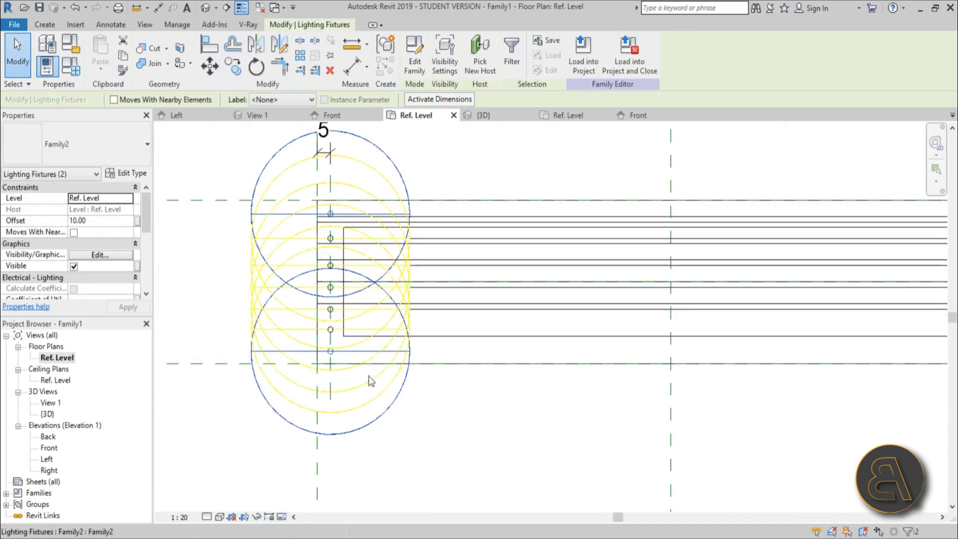
{"action": "left_click", "coordinate": [302, 59]}
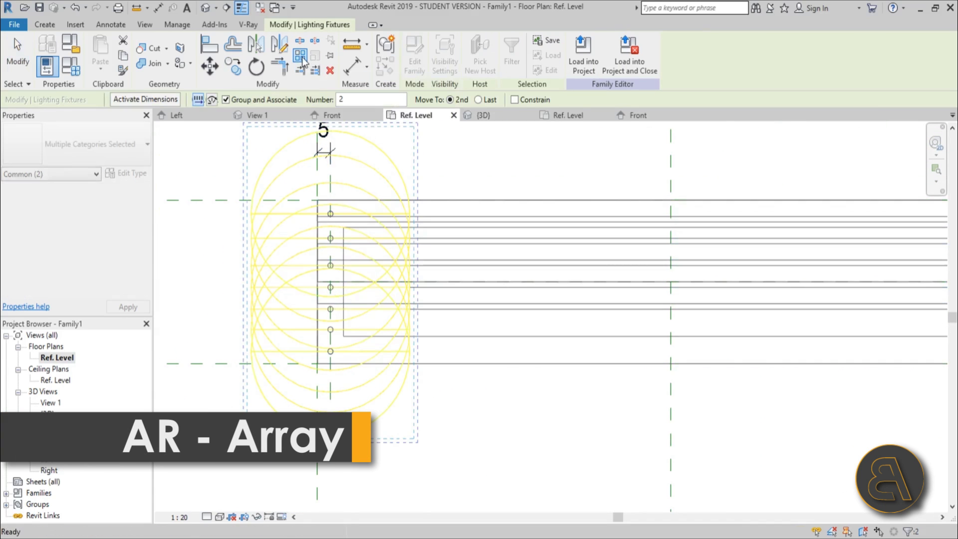
{"action": "scroll", "coordinate": [325, 214], "scroll_direction": "up", "scroll_amount": 3}
{"action": "left_click", "coordinate": [324, 218]}
{"action": "scroll", "coordinate": [344, 218], "scroll_direction": "down", "scroll_amount": 3}
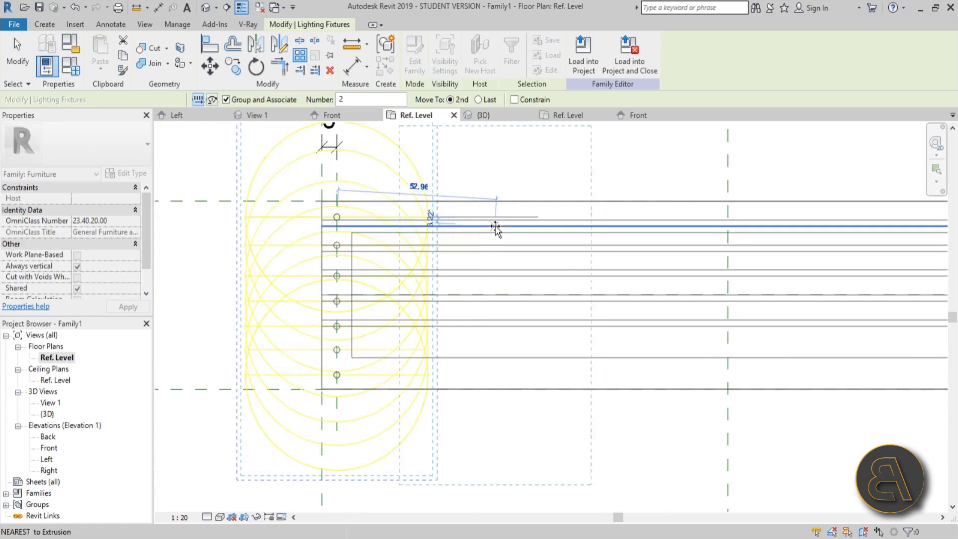
{"action": "middle_click_drag", "start_coordinate": [509, 226], "coordinate": [289, 210]}
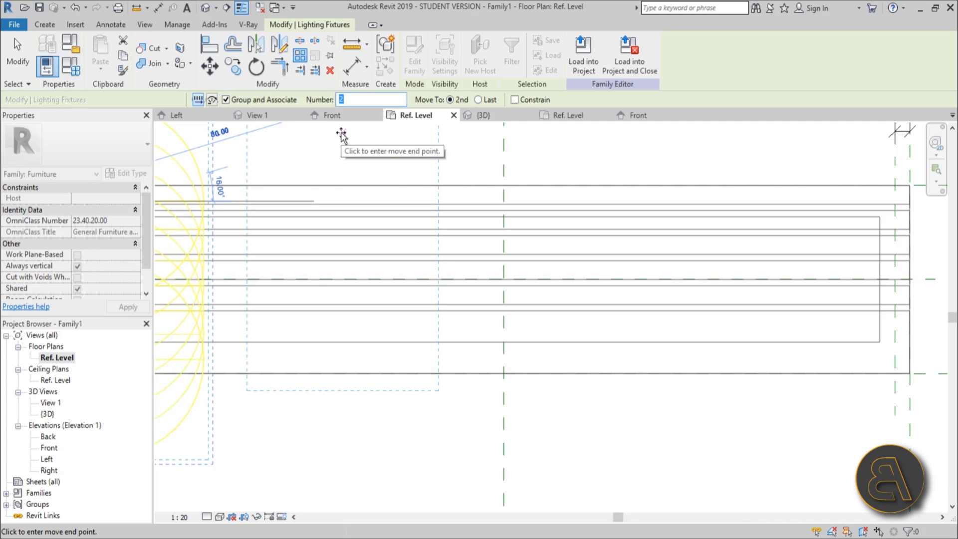
{"action": "left_click", "coordinate": [479, 100]}
{"action": "scroll", "coordinate": [671, 278], "scroll_direction": "down", "scroll_amount": 3}
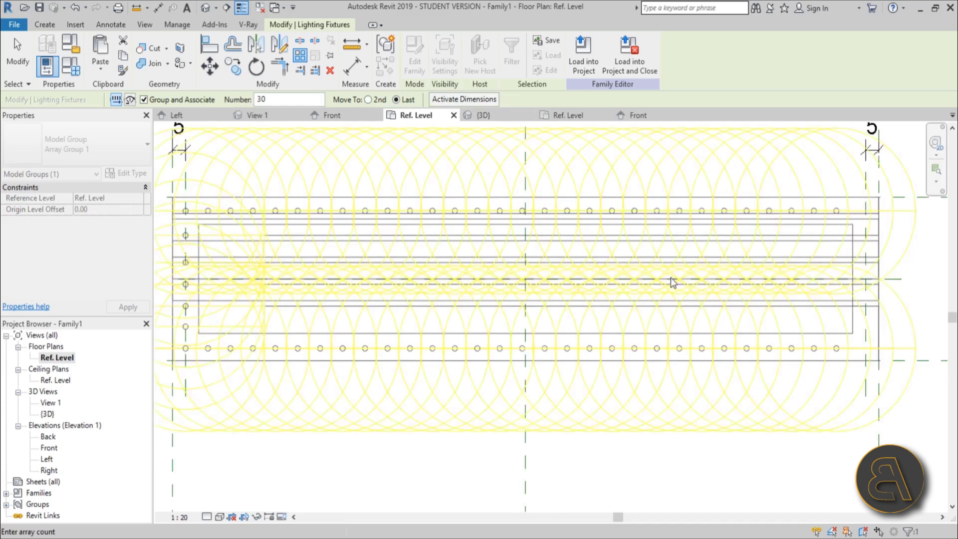
{"action": "middle_click_drag", "start_coordinate": [668, 289], "coordinate": [628, 282]}
{"action": "scroll", "coordinate": [848, 291], "scroll_direction": "up", "scroll_amount": 5}
{"action": "scroll", "coordinate": [580, 200], "scroll_direction": "up", "scroll_amount": 4}
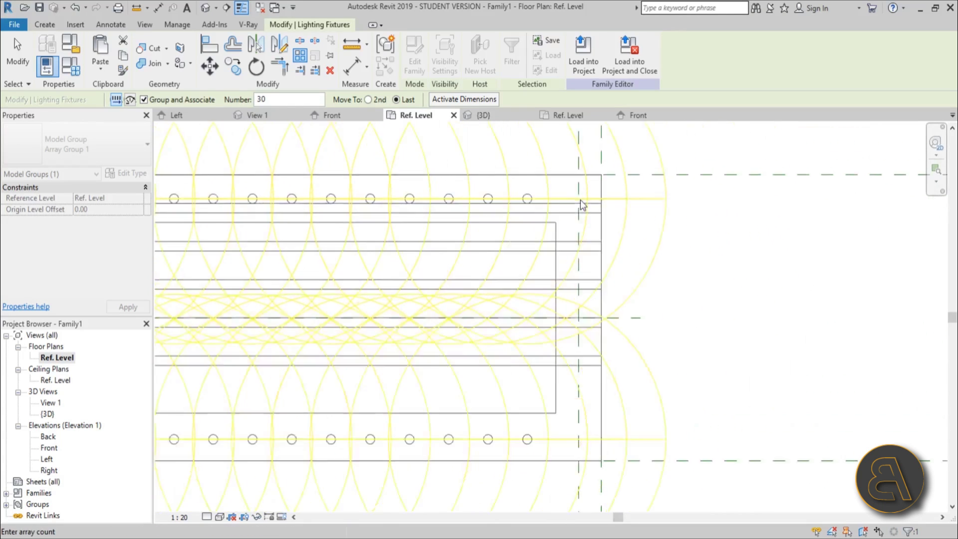
{"action": "key", "text": "Escape"}
{"action": "key", "text": "Escape"}
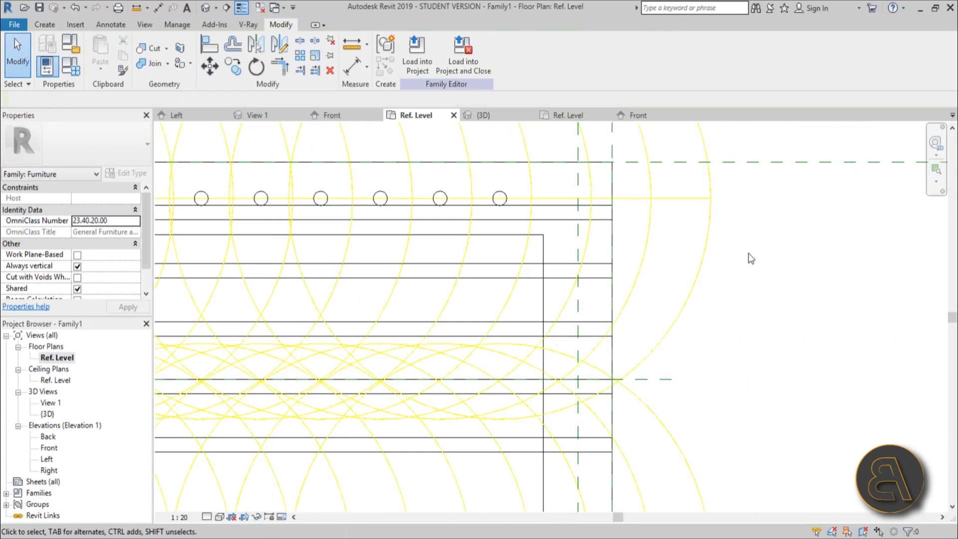
Align the last array group's fixture centre to the inner right reference plane and lock the alignment.
{"action": "key", "text": "a"}
{"action": "key", "text": "l"}
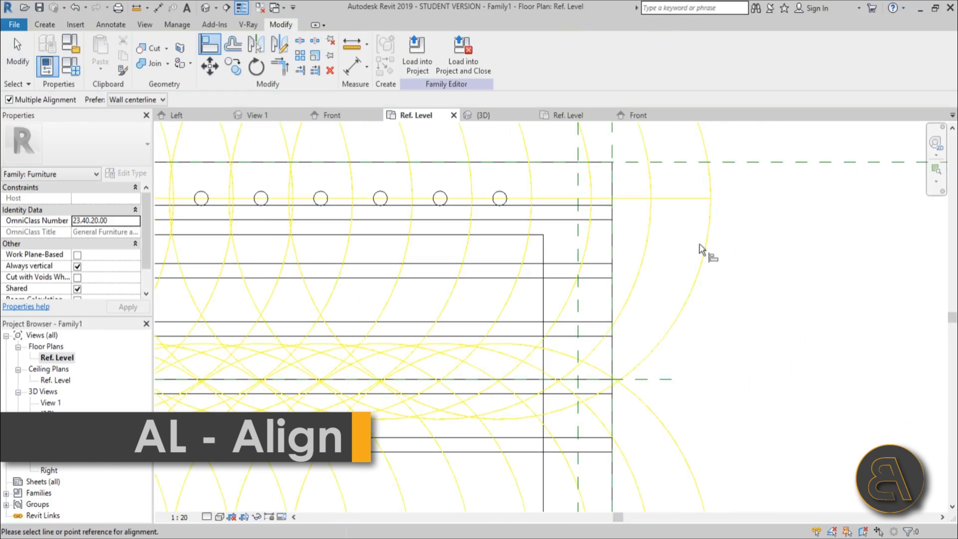
{"action": "left_click", "coordinate": [579, 230]}
{"action": "left_click", "coordinate": [501, 205]}
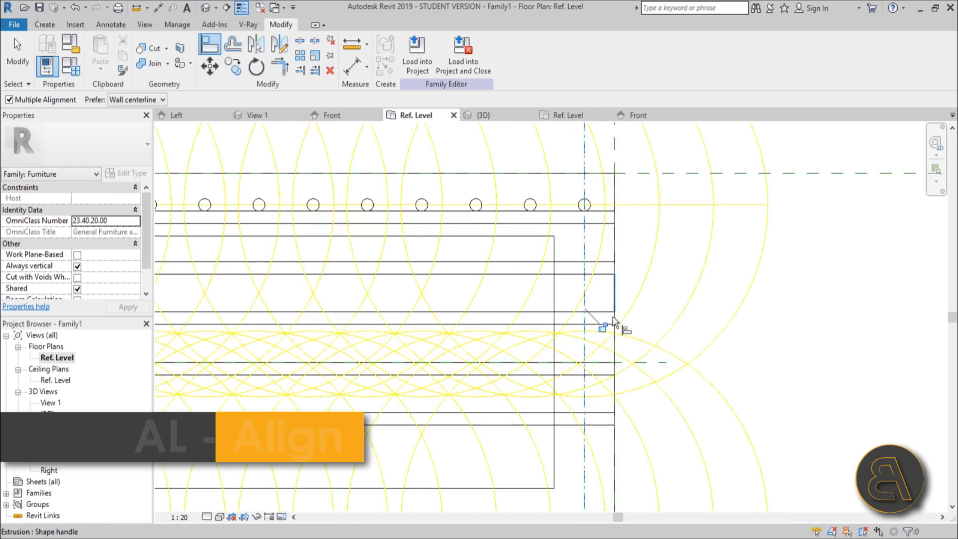
{"action": "left_click", "coordinate": [599, 339]}
{"action": "middle_click_drag", "start_coordinate": [699, 384], "coordinate": [691, 195]}
{"action": "scroll", "coordinate": [602, 332], "scroll_direction": "up", "scroll_amount": 2}
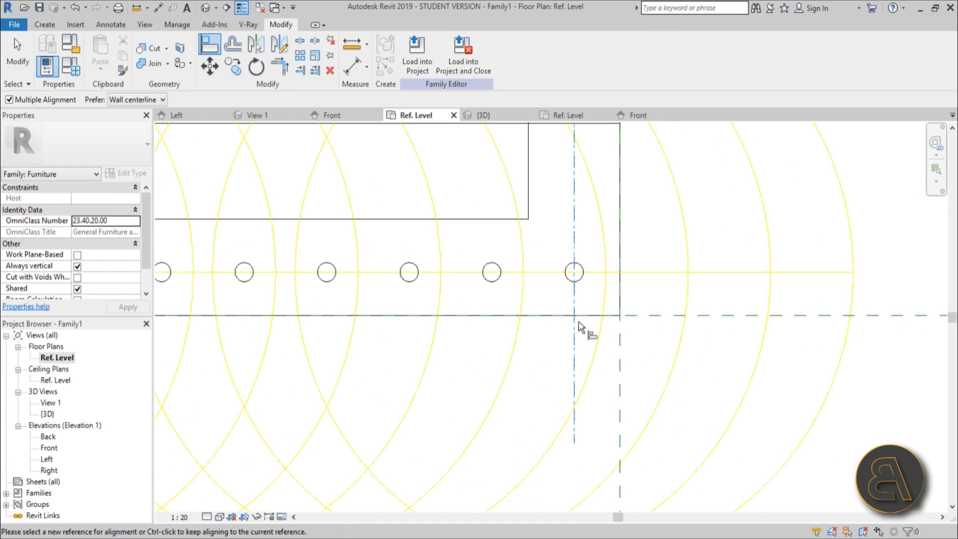
{"action": "scroll", "coordinate": [574, 279], "scroll_direction": "down", "scroll_amount": 6}
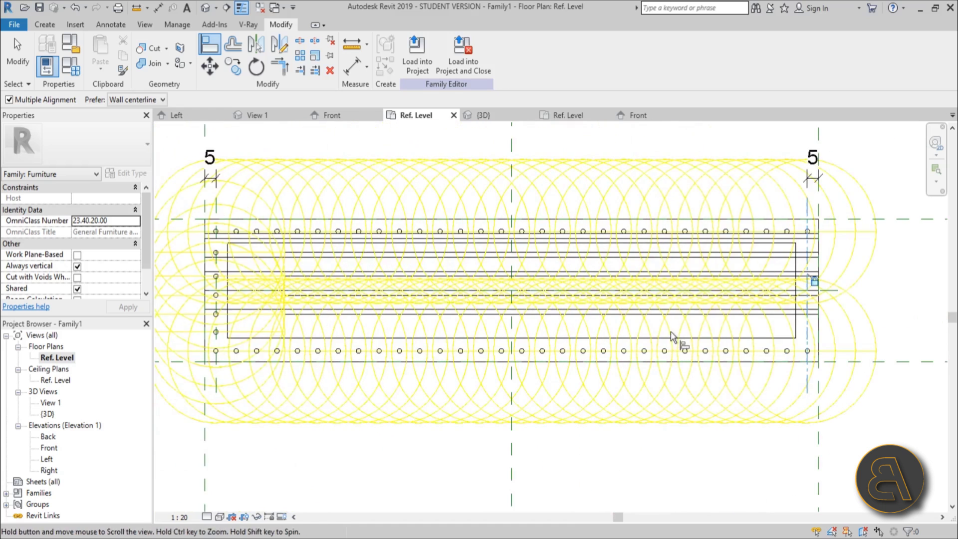
{"action": "key", "text": "Escape"}
Label the array's count with a new family type parameter named "No. of lights".
{"action": "left_click", "coordinate": [738, 368]}
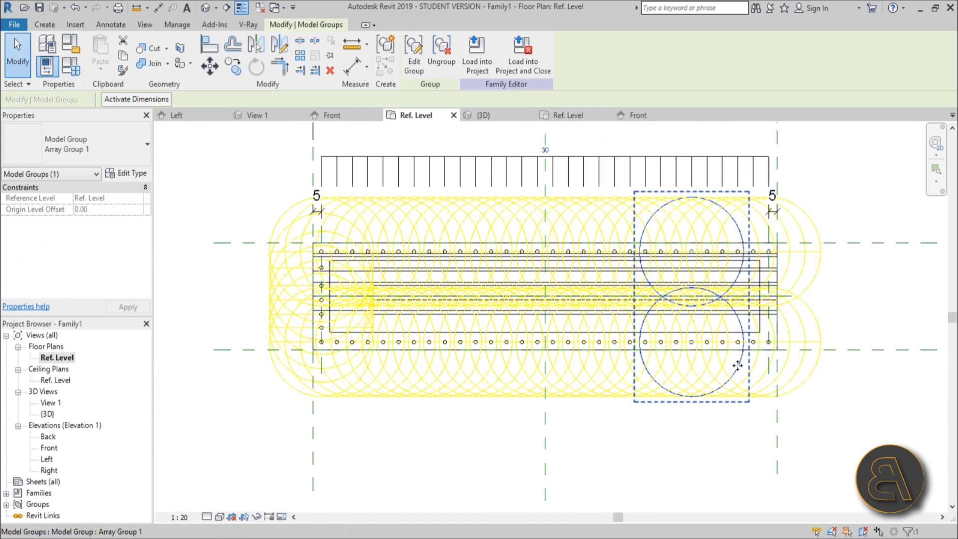
{"action": "left_click", "coordinate": [532, 164]}
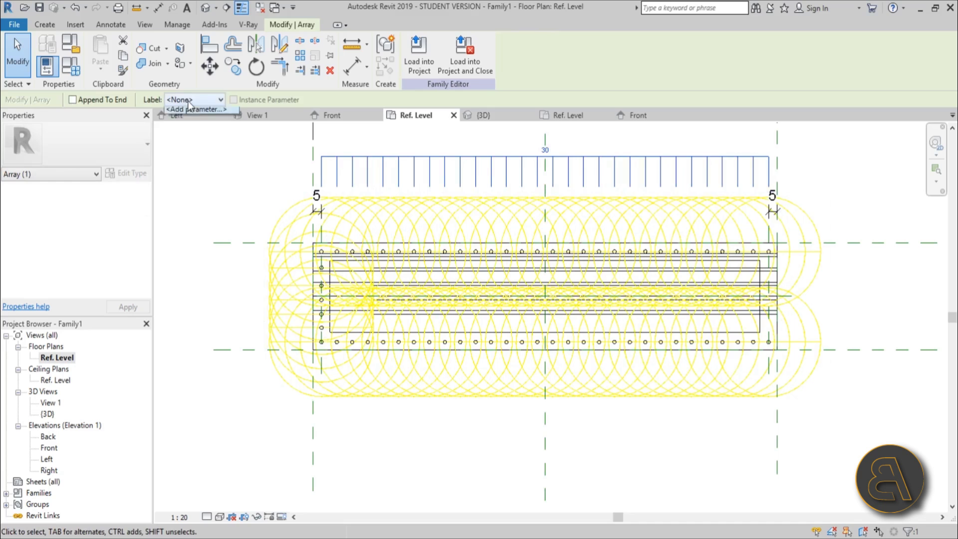
{"action": "left_click", "coordinate": [195, 122]}
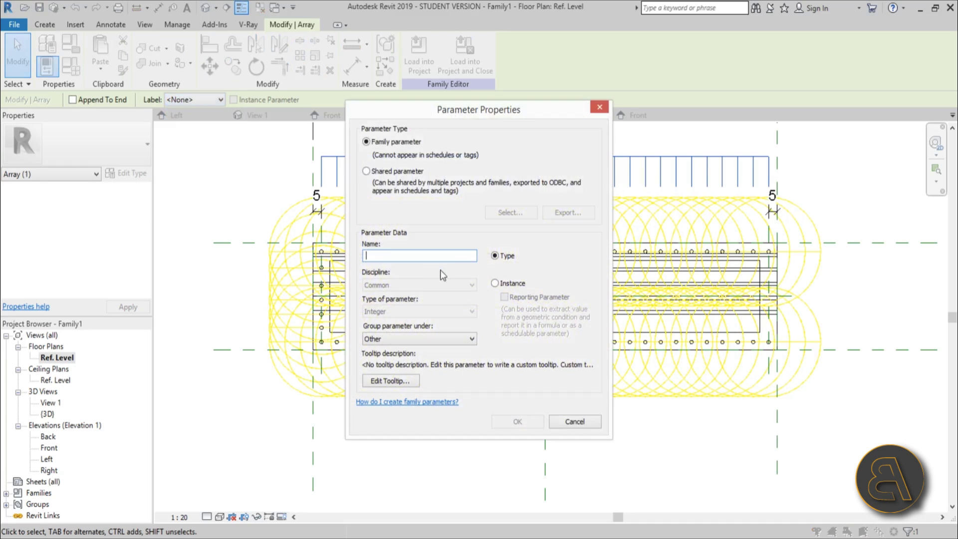
{"action": "type", "text": "No. of lights"}
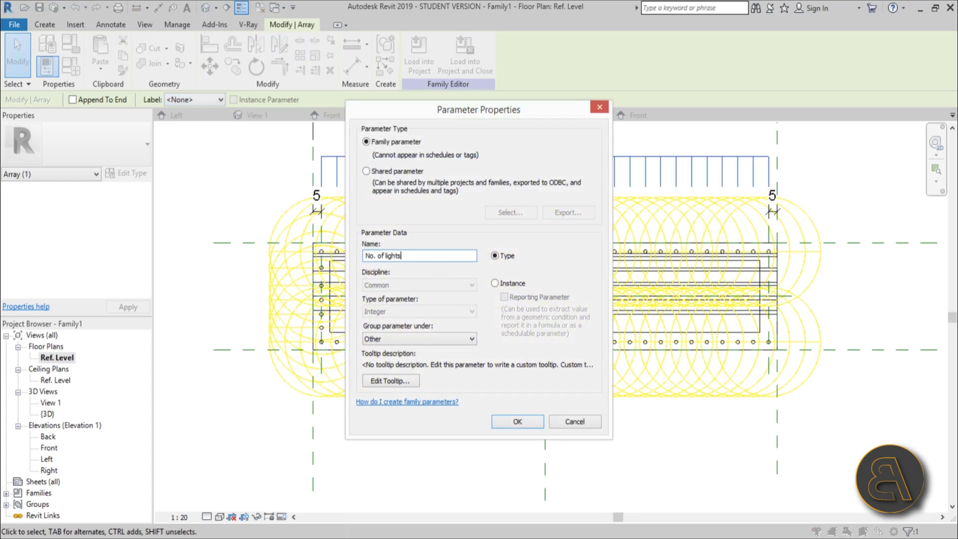
{"action": "key", "text": "Return"}
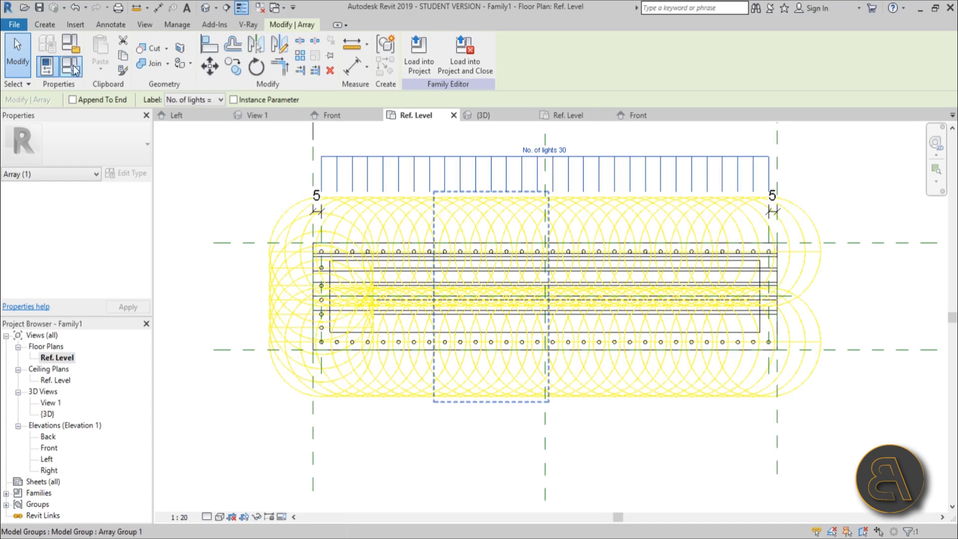
Set the No. of lights formula to "bench lenght / 10 cm" in the family types and apply it.
{"action": "left_click", "coordinate": [74, 69]}
{"action": "left_click_drag", "start_coordinate": [194, 86], "coordinate": [355, 91]}
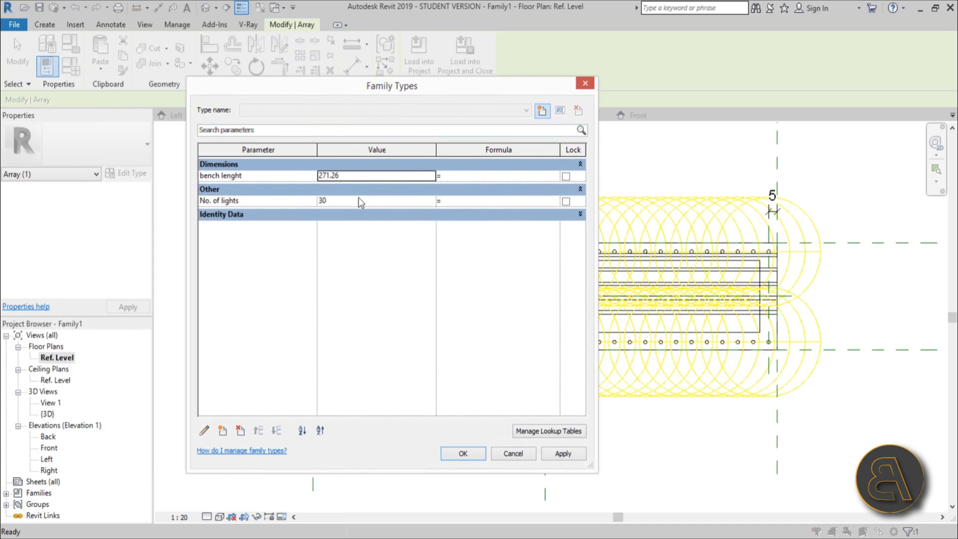
{"action": "left_click", "coordinate": [279, 178]}
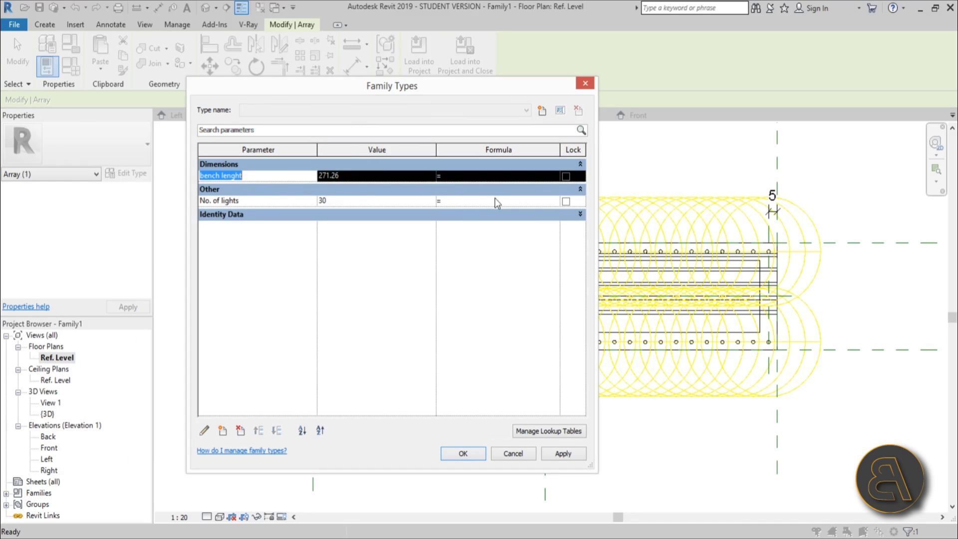
{"action": "left_click", "coordinate": [482, 200]}
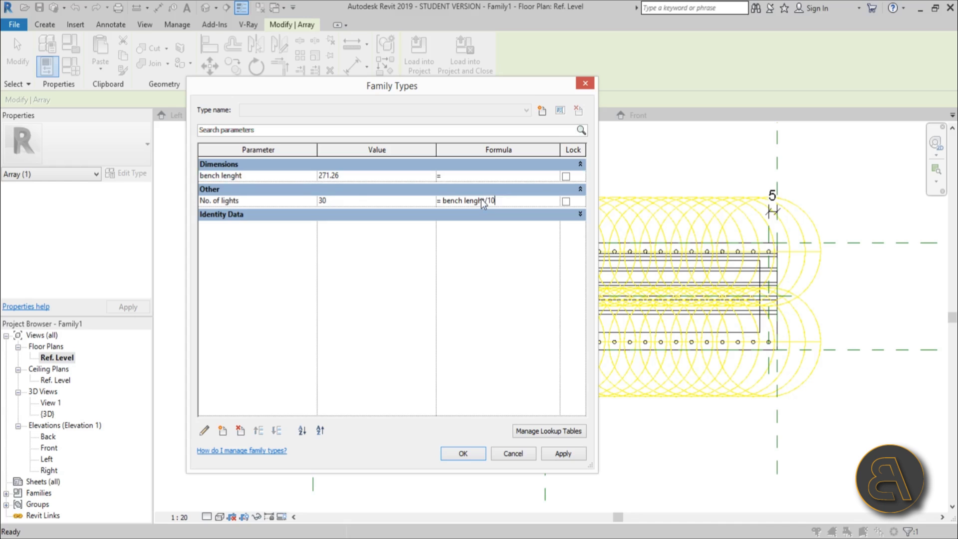
{"action": "left_click", "coordinate": [463, 453]}
{"action": "scroll", "coordinate": [636, 373], "scroll_direction": "down", "scroll_amount": 2}
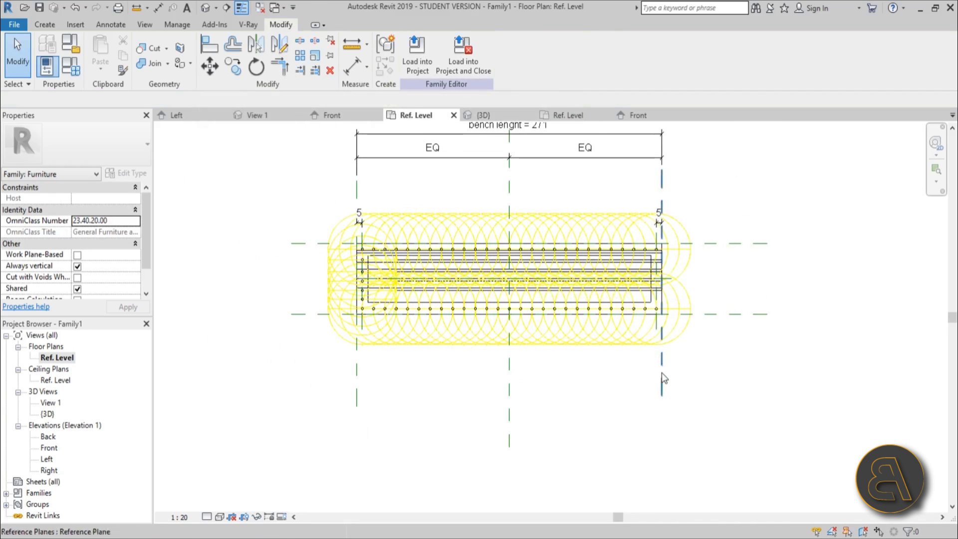
Lengthen the bench by moving its right end reference plane outward to test the light array.
{"action": "left_click_drag", "start_coordinate": [662, 373], "coordinate": [718, 361]}
{"action": "scroll", "coordinate": [593, 354], "scroll_direction": "up", "scroll_amount": 2}
{"action": "left_click", "coordinate": [623, 429]}
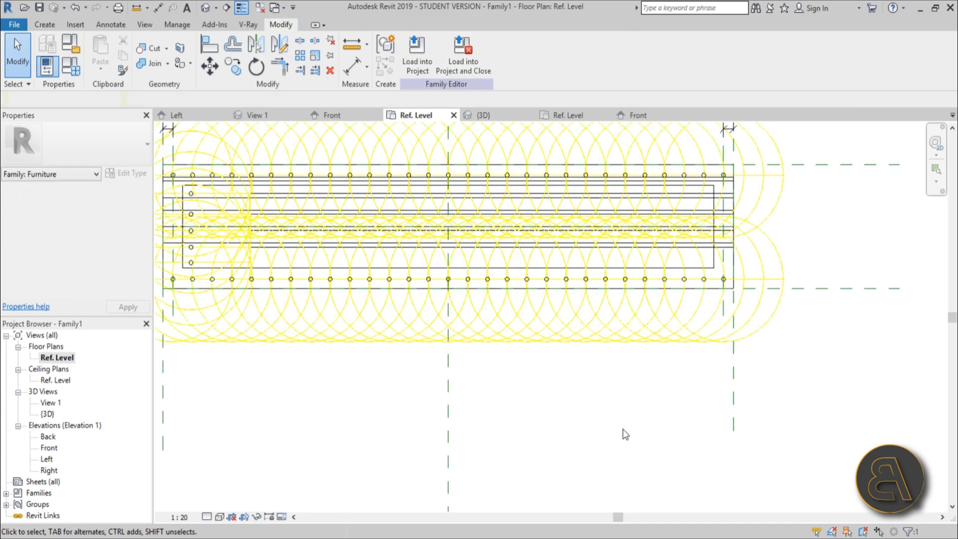
Align the five intermediate left-side fixtures one by one to the inner left reference plane, locking the alignments.
{"action": "middle_click_drag", "start_coordinate": [265, 254], "coordinate": [468, 261]}
{"action": "scroll", "coordinate": [387, 202], "scroll_direction": "up", "scroll_amount": 3}
{"action": "scroll", "coordinate": [415, 200], "scroll_direction": "up", "scroll_amount": 2}
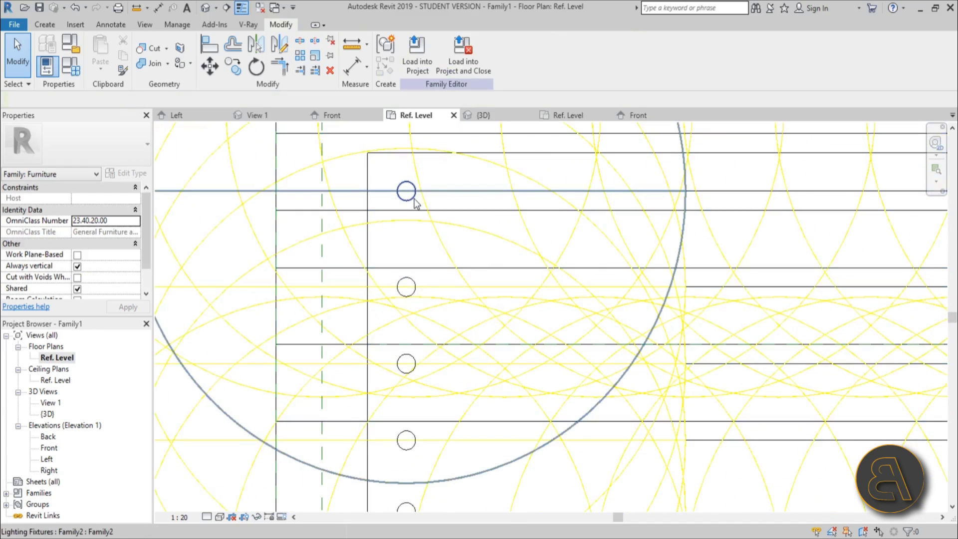
{"action": "key", "text": "a"}
{"action": "key", "text": "l"}
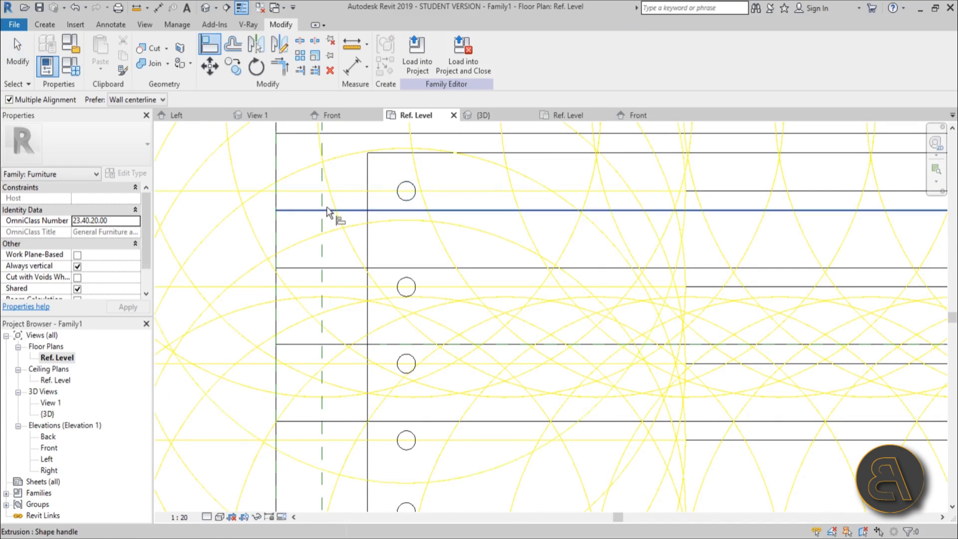
{"action": "left_click", "coordinate": [326, 249]}
{"action": "left_click", "coordinate": [407, 197]}
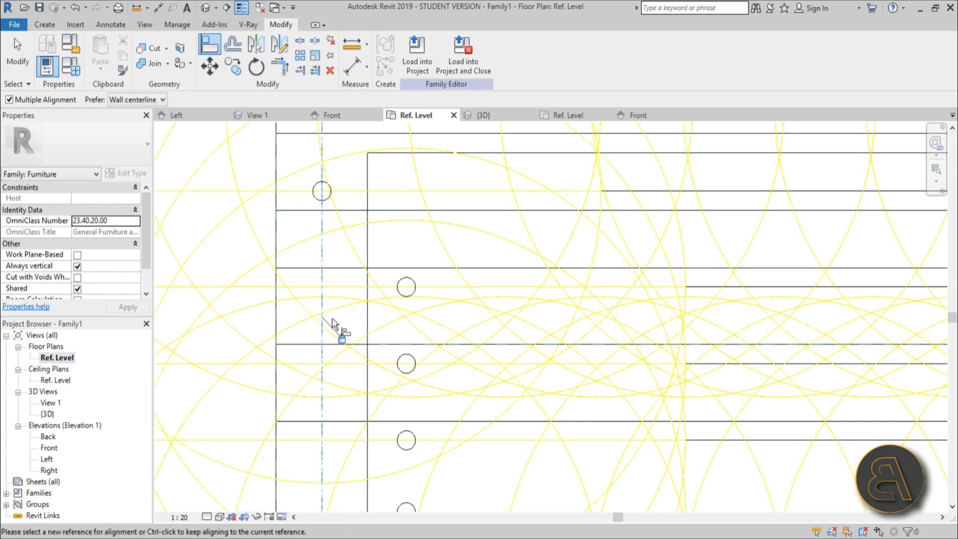
{"action": "left_click", "coordinate": [407, 287]}
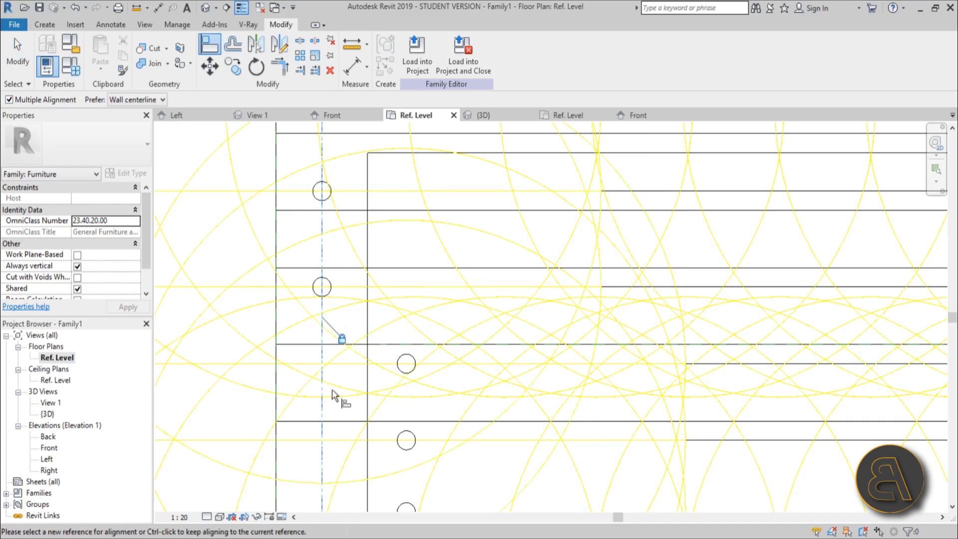
{"action": "left_click", "coordinate": [398, 367]}
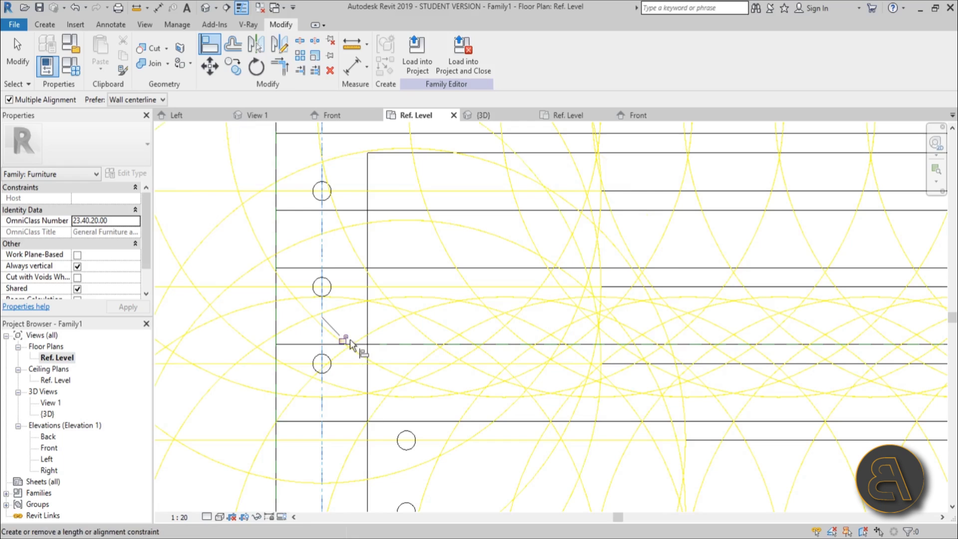
{"action": "middle_click_drag", "start_coordinate": [406, 361], "coordinate": [430, 284]}
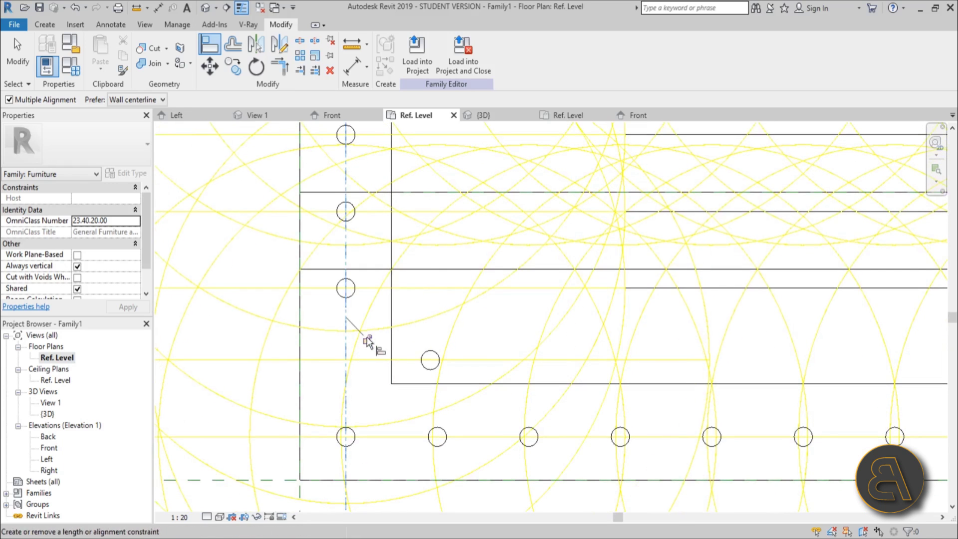
{"action": "left_click", "coordinate": [437, 366]}
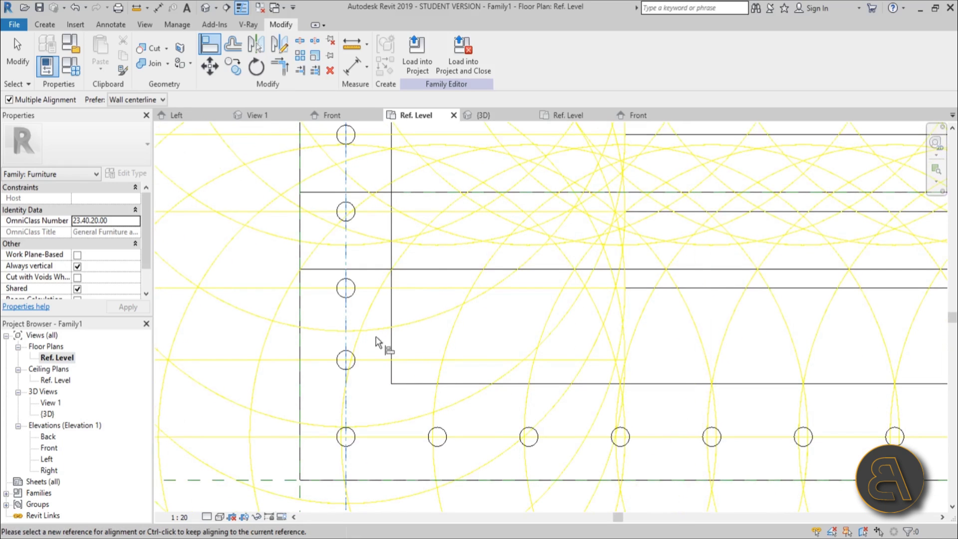
{"action": "key", "text": "Escape"}
{"action": "key", "text": "Escape"}
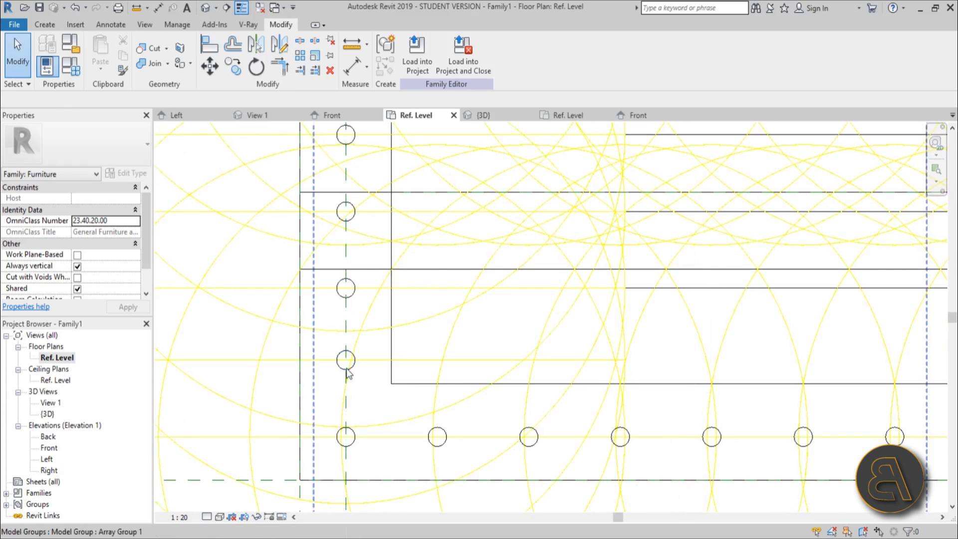
Align the front-most intermediate left-side fixture to the inner left reference plane again.
{"action": "key", "text": "a"}
{"action": "key", "text": "l"}
{"action": "left_click", "coordinate": [349, 342]}
{"action": "left_click", "coordinate": [366, 369]}
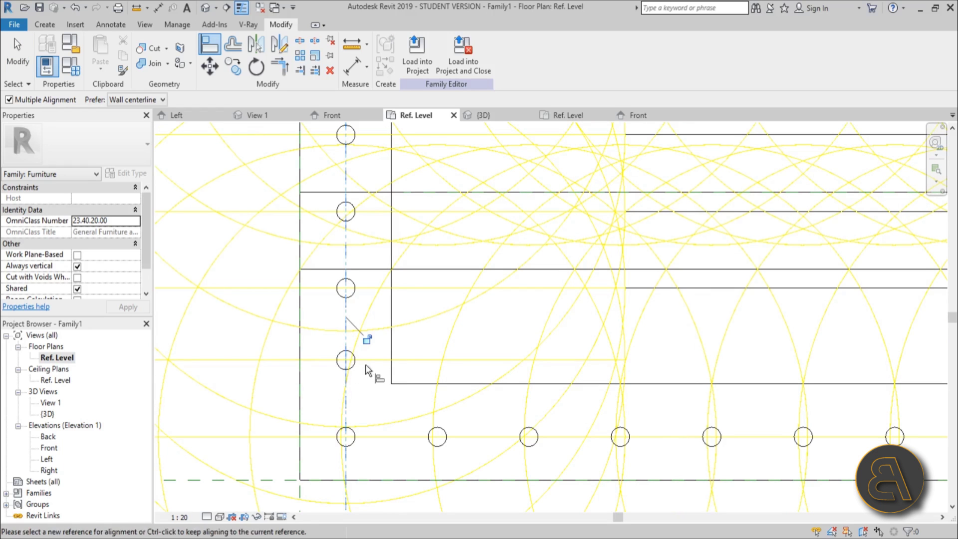
{"action": "scroll", "coordinate": [319, 345], "scroll_direction": "down", "scroll_amount": 5}
{"action": "key", "text": "Escape"}
{"action": "key", "text": "Escape"}
{"action": "middle_click_drag", "start_coordinate": [342, 352], "coordinate": [289, 351]}
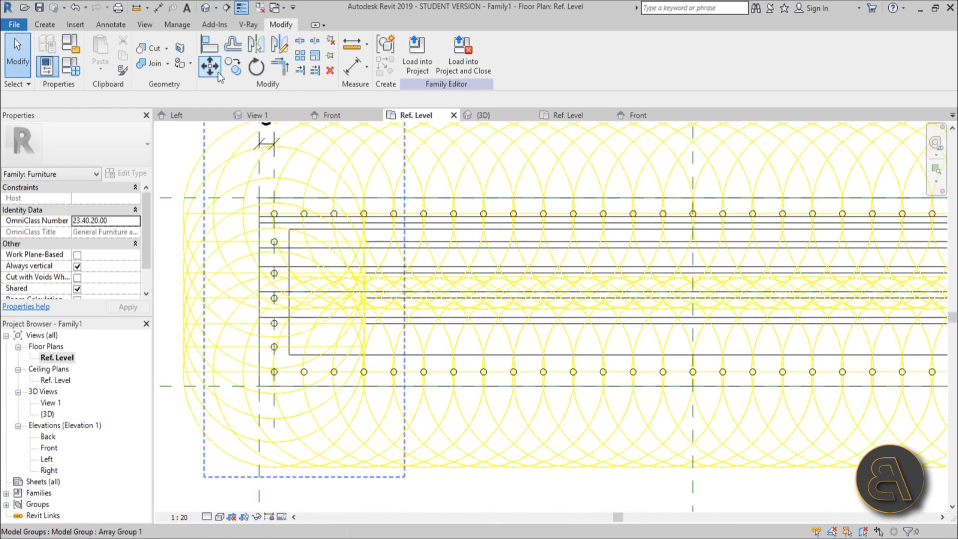
{"action": "left_click", "coordinate": [41, 25]}
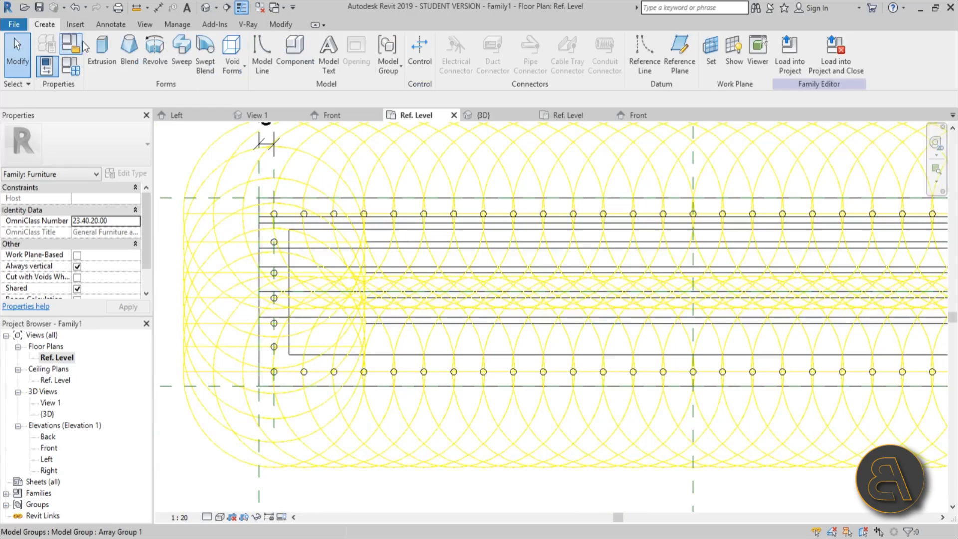
{"action": "left_click", "coordinate": [296, 53]}
{"action": "scroll", "coordinate": [555, 214], "scroll_direction": "down", "scroll_amount": 2}
{"action": "middle_click_drag", "start_coordinate": [882, 231], "coordinate": [616, 244]}
{"action": "scroll", "coordinate": [643, 243], "scroll_direction": "up", "scroll_amount": 6}
{"action": "scroll", "coordinate": [681, 245], "scroll_direction": "down", "scroll_amount": 7}
{"action": "key", "text": "Escape"}
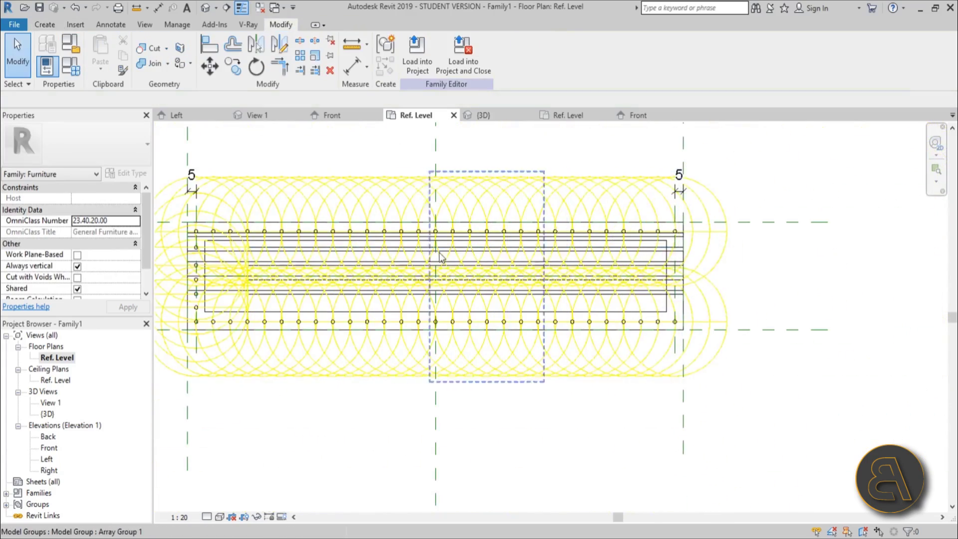
{"action": "middle_click_drag", "start_coordinate": [193, 252], "coordinate": [272, 246]}
{"action": "scroll", "coordinate": [271, 245], "scroll_direction": "up", "scroll_amount": 2}
{"action": "scroll", "coordinate": [287, 252], "scroll_direction": "up", "scroll_amount": 4}
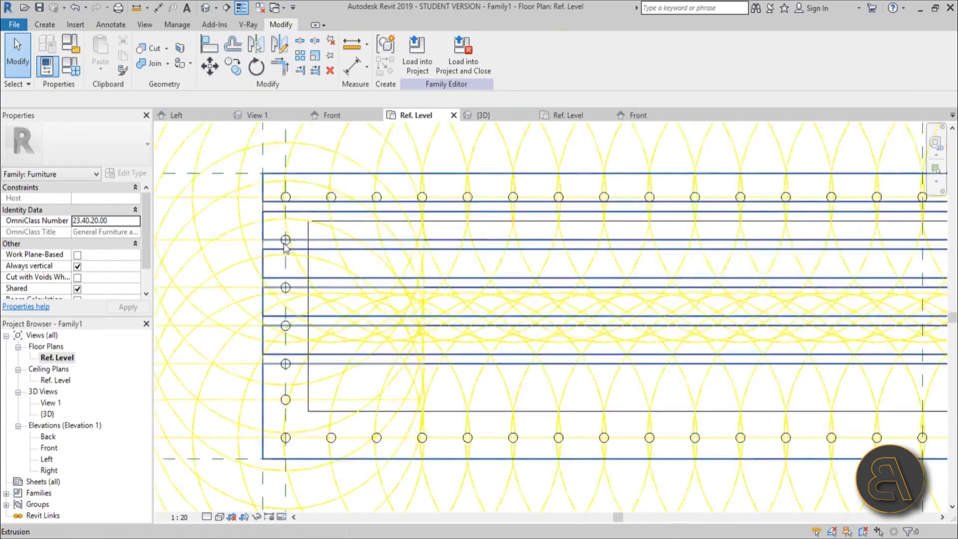
Copy the five intermediate left-side fixtures horizontally to the bench's right end, near the inner right reference plane.
{"action": "left_click", "coordinate": [289, 236]}
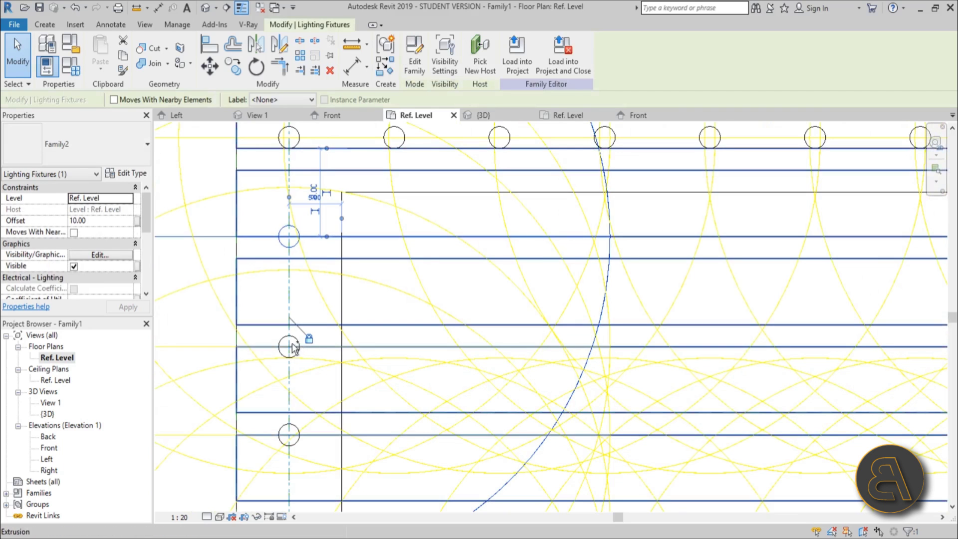
{"action": "left_click", "coordinate": [289, 338], "text": "ctrl"}
{"action": "left_click", "coordinate": [291, 426], "text": "ctrl"}
{"action": "scroll", "coordinate": [351, 376], "scroll_direction": "down", "scroll_amount": 2}
{"action": "middle_click_drag", "start_coordinate": [350, 376], "coordinate": [381, 192]}
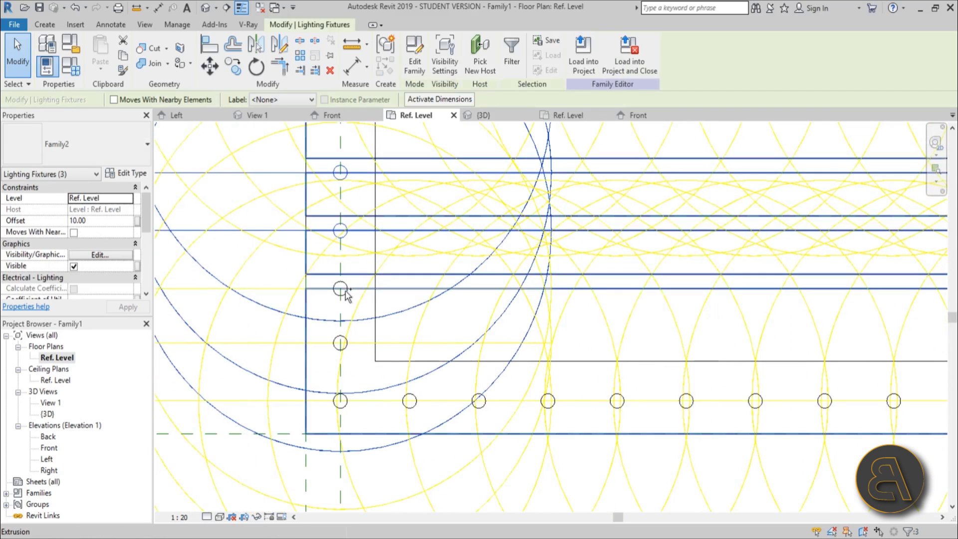
{"action": "left_click", "coordinate": [342, 288], "text": "ctrl"}
{"action": "left_click", "coordinate": [340, 342], "text": "ctrl"}
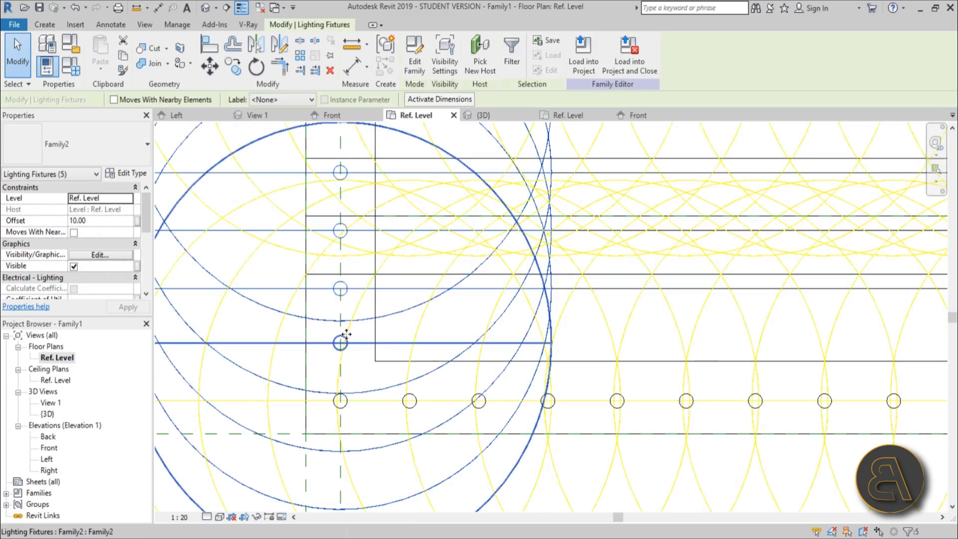
{"action": "key", "text": "o"}
{"action": "left_click", "coordinate": [340, 318]}
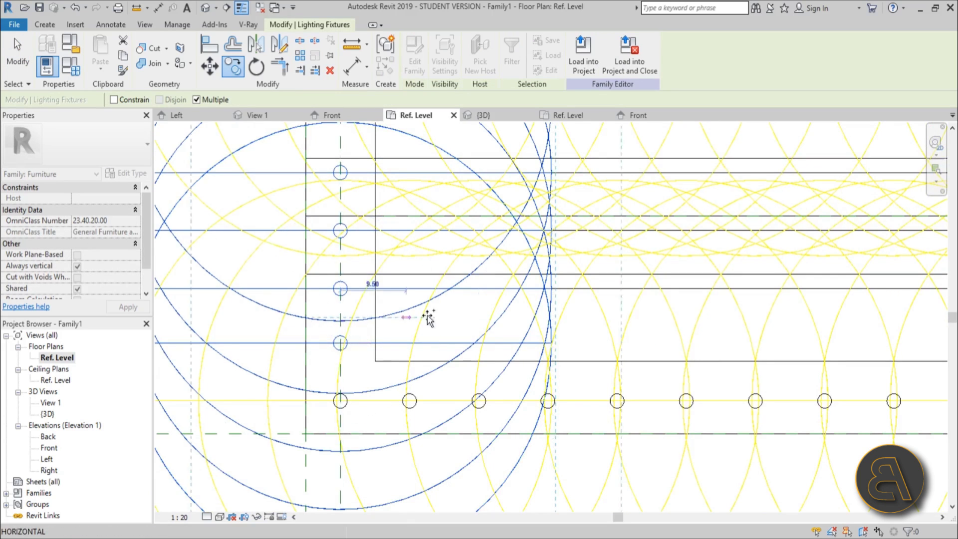
{"action": "scroll", "coordinate": [426, 317], "scroll_direction": "down", "scroll_amount": 3}
{"action": "middle_click_drag", "start_coordinate": [426, 316], "coordinate": [67, 317]}
{"action": "middle_click_drag", "start_coordinate": [799, 325], "coordinate": [86, 307]}
{"action": "scroll", "coordinate": [347, 295], "scroll_direction": "up", "scroll_amount": 2}
{"action": "scroll", "coordinate": [347, 293], "scroll_direction": "up", "scroll_amount": 1}
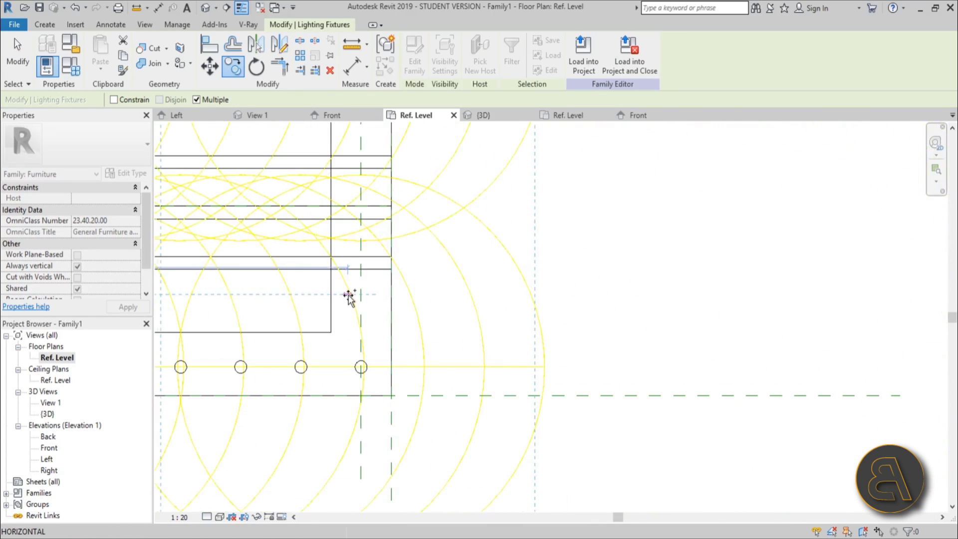
{"action": "left_click", "coordinate": [347, 295]}
{"action": "key", "text": "Escape"}
{"action": "key", "text": "Escape"}
Align the copied right-side fixtures one by one to the inner right reference plane, locking the alignments.
{"action": "scroll", "coordinate": [348, 321], "scroll_direction": "up", "scroll_amount": 2}
{"action": "scroll", "coordinate": [350, 327], "scroll_direction": "up", "scroll_amount": 2}
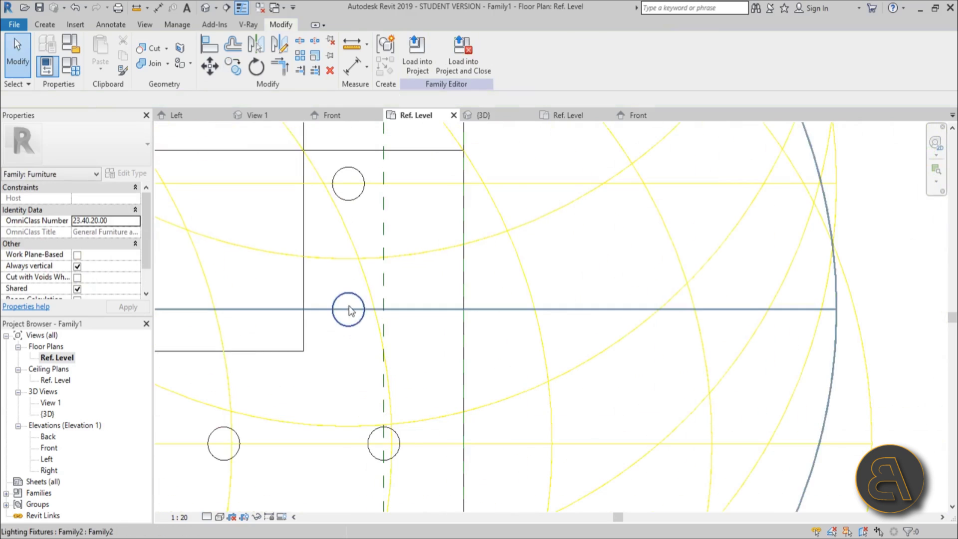
{"action": "middle_click_drag", "start_coordinate": [338, 278], "coordinate": [367, 316]}
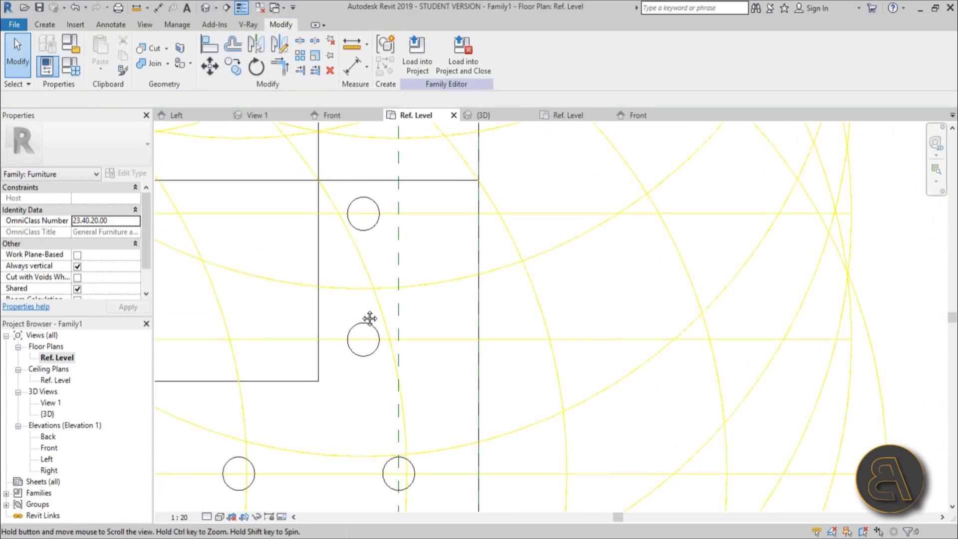
{"action": "key", "text": "l"}
{"action": "left_click", "coordinate": [399, 320]}
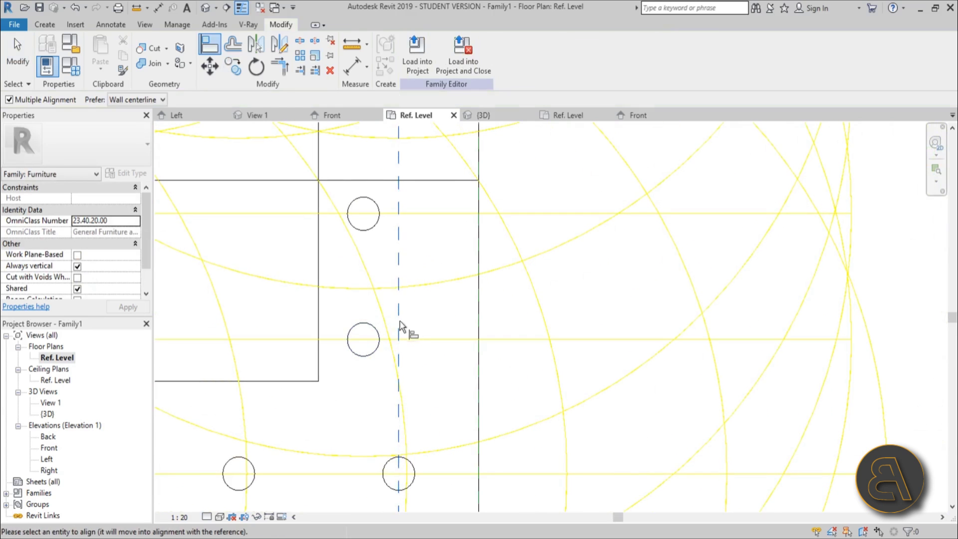
{"action": "left_click", "coordinate": [367, 349]}
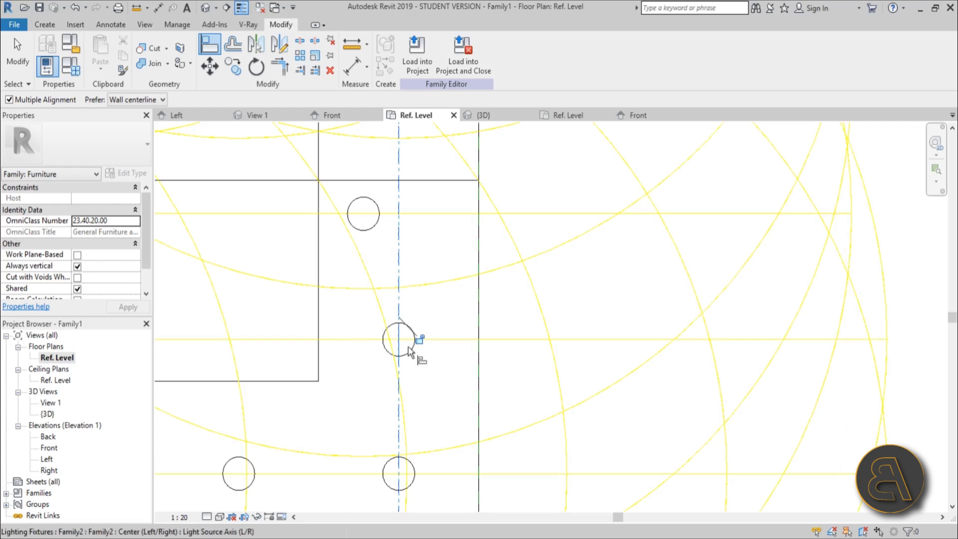
{"action": "left_click", "coordinate": [364, 223]}
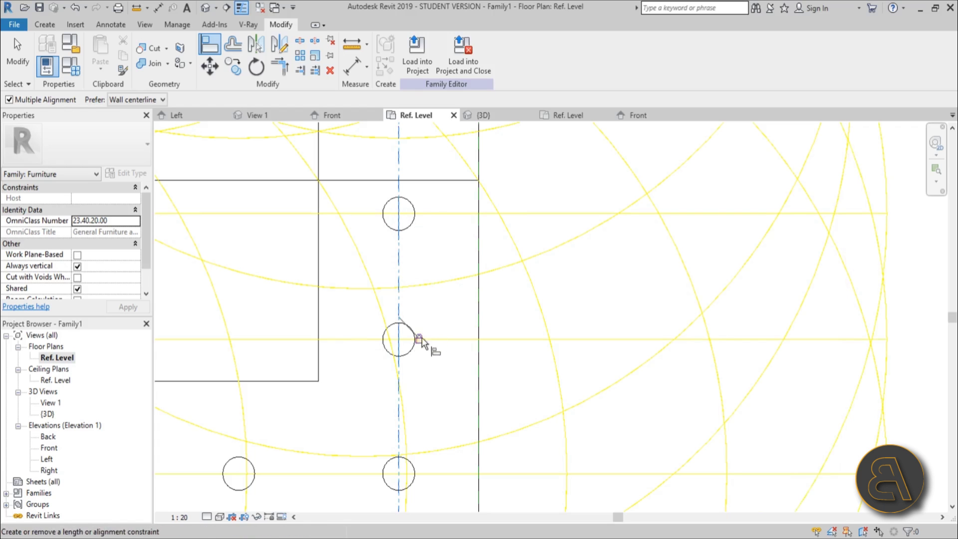
{"action": "scroll", "coordinate": [421, 342], "scroll_direction": "down", "scroll_amount": 3}
{"action": "left_click", "coordinate": [406, 278]}
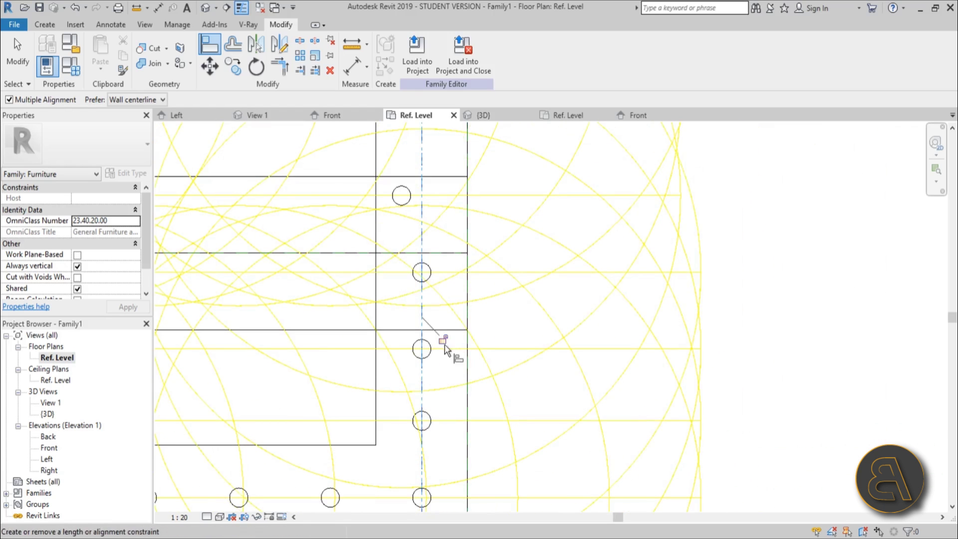
{"action": "left_click", "coordinate": [400, 205]}
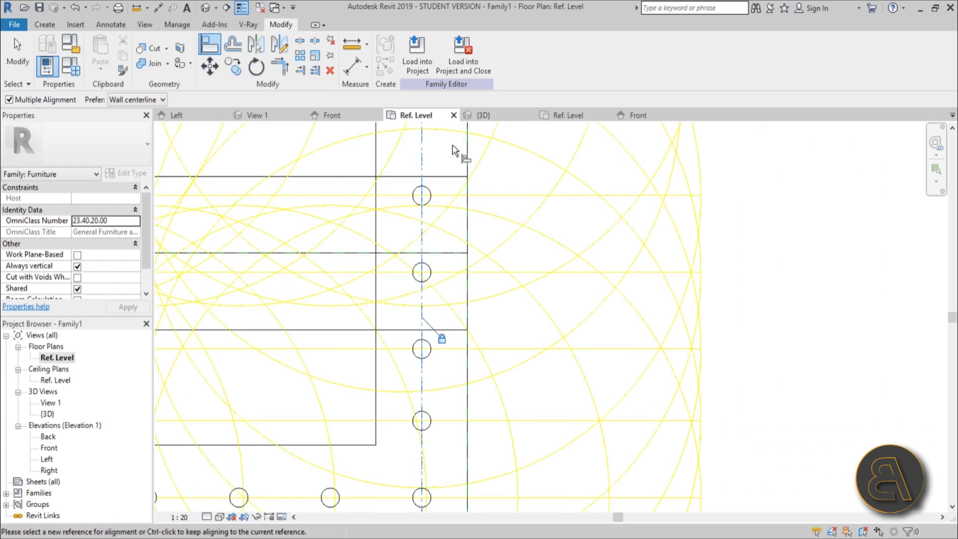
{"action": "middle_click_drag", "start_coordinate": [454, 150], "coordinate": [431, 311]}
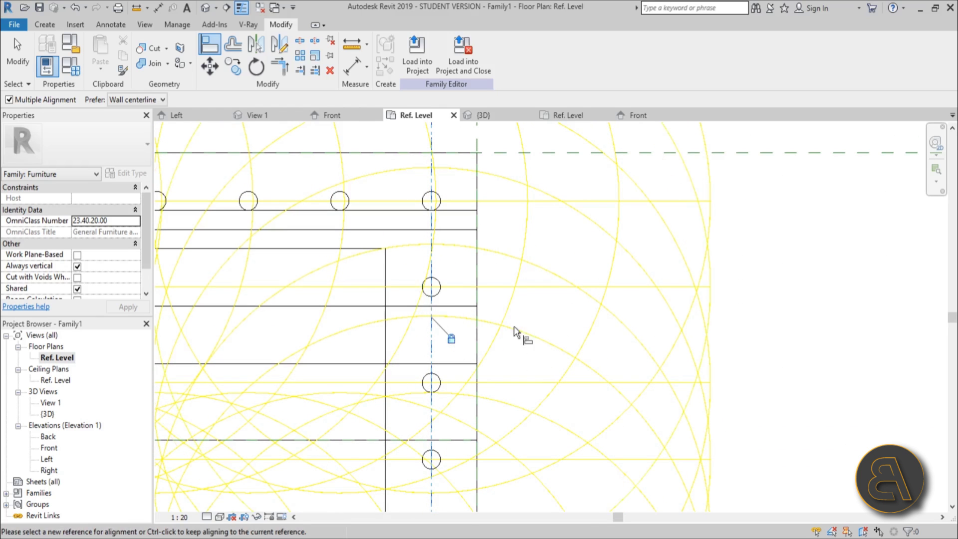
{"action": "scroll", "coordinate": [549, 300], "scroll_direction": "down", "scroll_amount": 5}
{"action": "key", "text": "Escape"}
{"action": "key", "text": "Escape"}
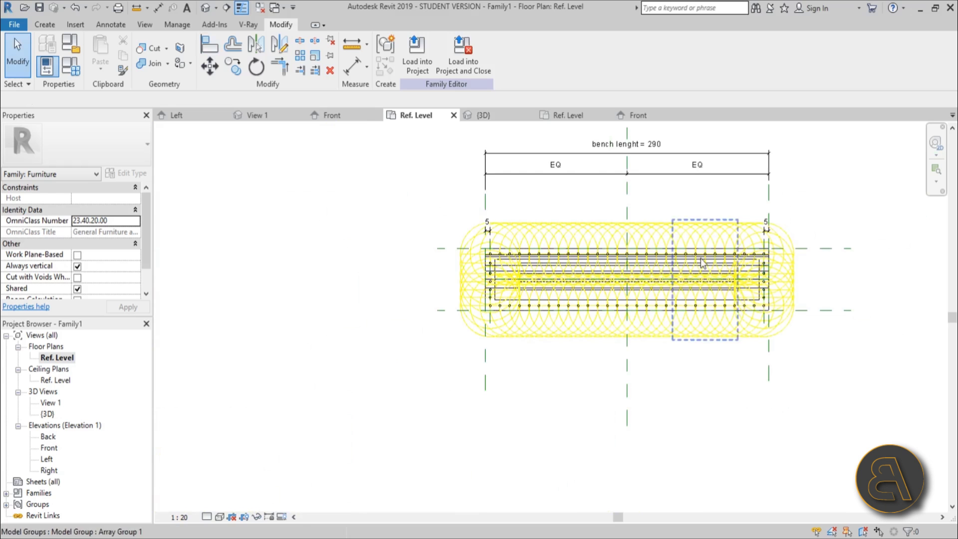
In the 3D view, assign the Birch material to the slatted bench top, finding it with the search term "wood".
{"action": "left_click", "coordinate": [204, 8]}
{"action": "middle_click_drag", "start_coordinate": [481, 181], "coordinate": [480, 430], "text": "shift"}
{"action": "scroll", "coordinate": [399, 327], "scroll_direction": "up", "scroll_amount": 2}
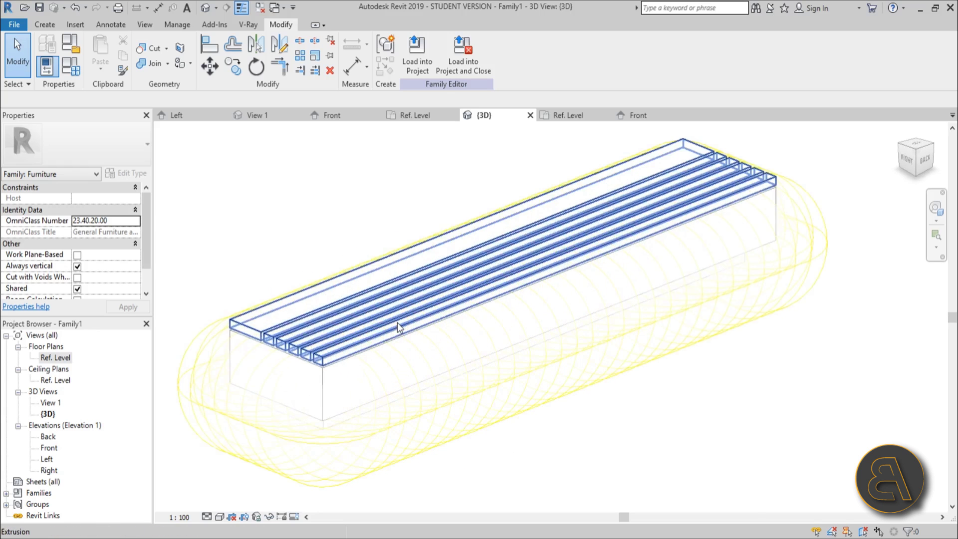
{"action": "left_click", "coordinate": [399, 327]}
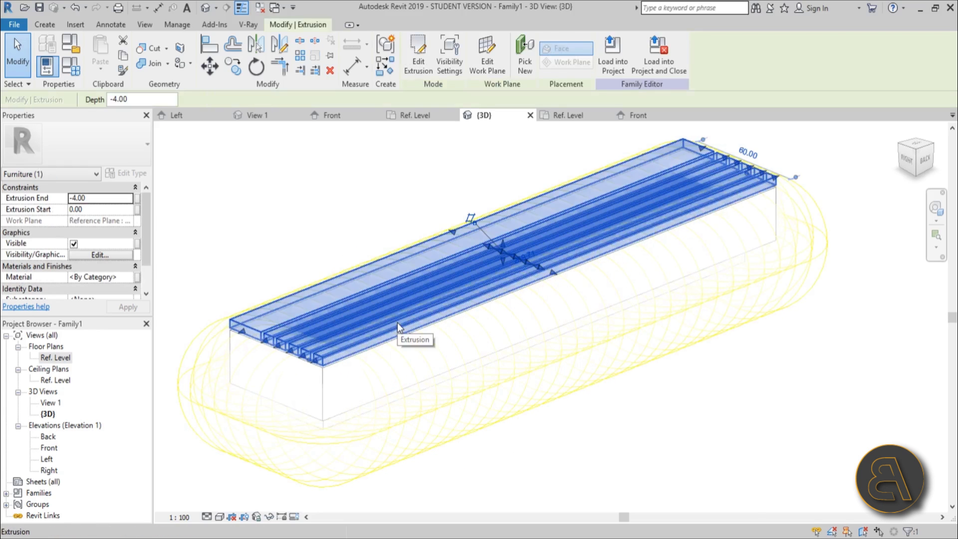
{"action": "left_click", "coordinate": [128, 278]}
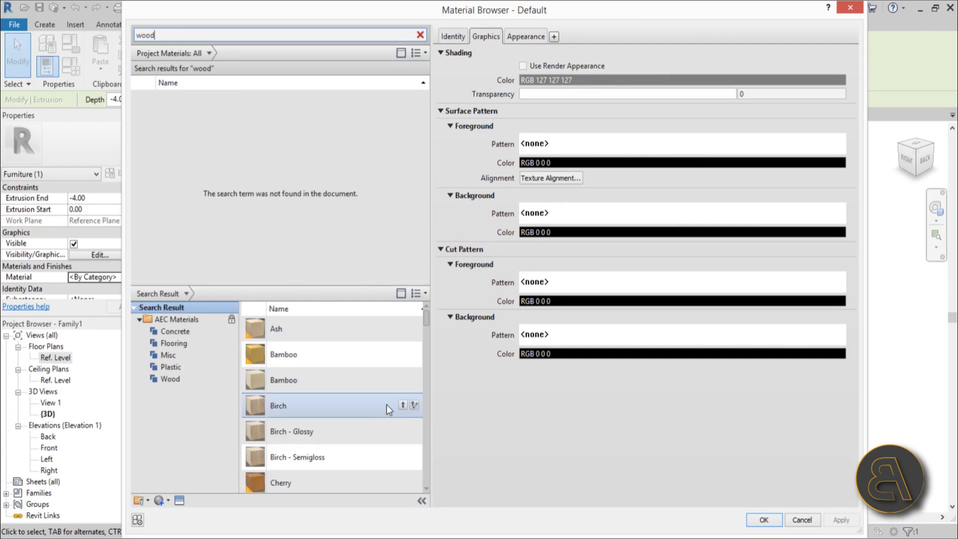
{"action": "left_click", "coordinate": [402, 406]}
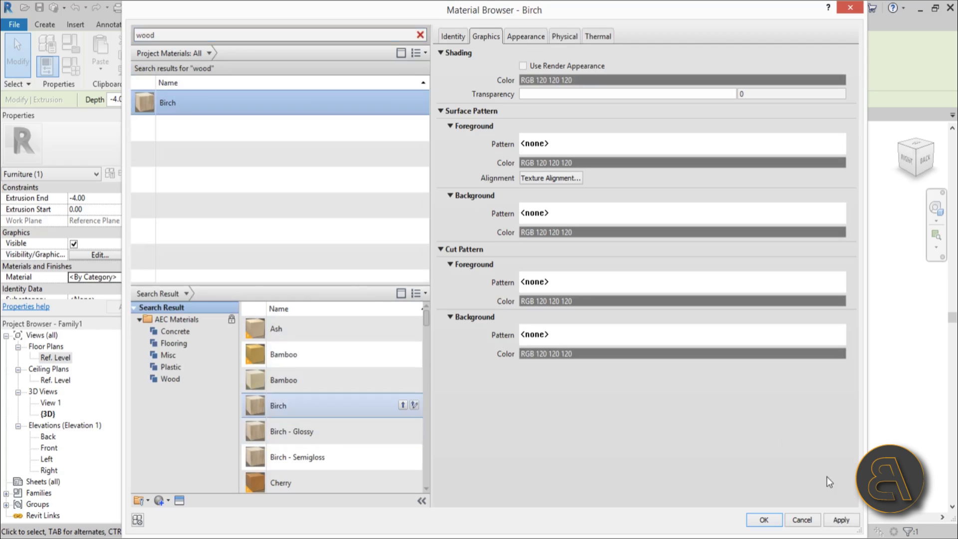
{"action": "left_click", "coordinate": [764, 520]}
Deselect the bench top and switch the 3D view to the Wireframe visual style.
{"action": "left_click", "coordinate": [745, 417]}
{"action": "mouse_move", "coordinate": [744, 417]}
{"action": "middle_mouse_down", "text": "shift"}
{"action": "mouse_move", "coordinate": [642, 240]}
{"action": "mouse_move", "coordinate": [654, 299]}
{"action": "middle_mouse_up", "text": "shift"}
{"action": "left_click", "coordinate": [220, 517]}
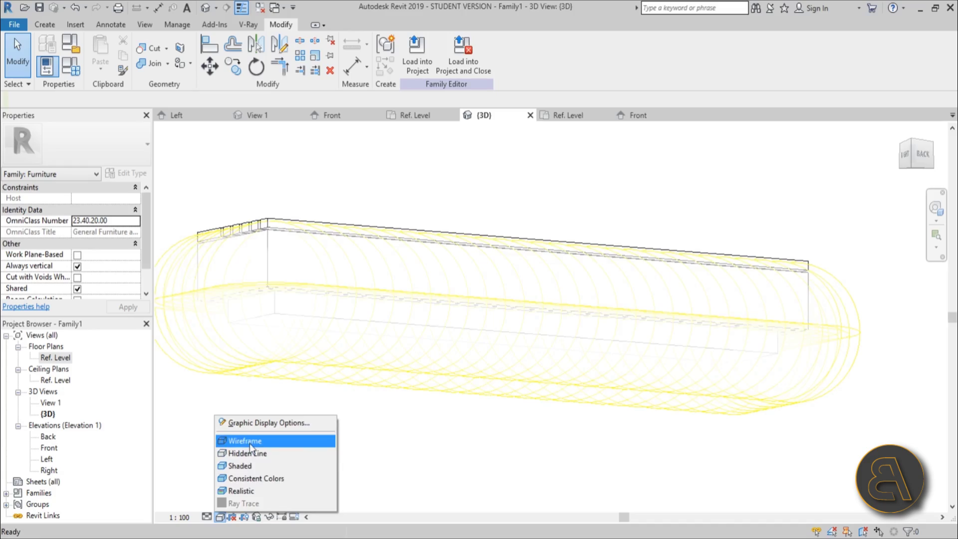
{"action": "left_click", "coordinate": [248, 441]}
{"action": "scroll", "coordinate": [268, 265], "scroll_direction": "up", "scroll_amount": 6}
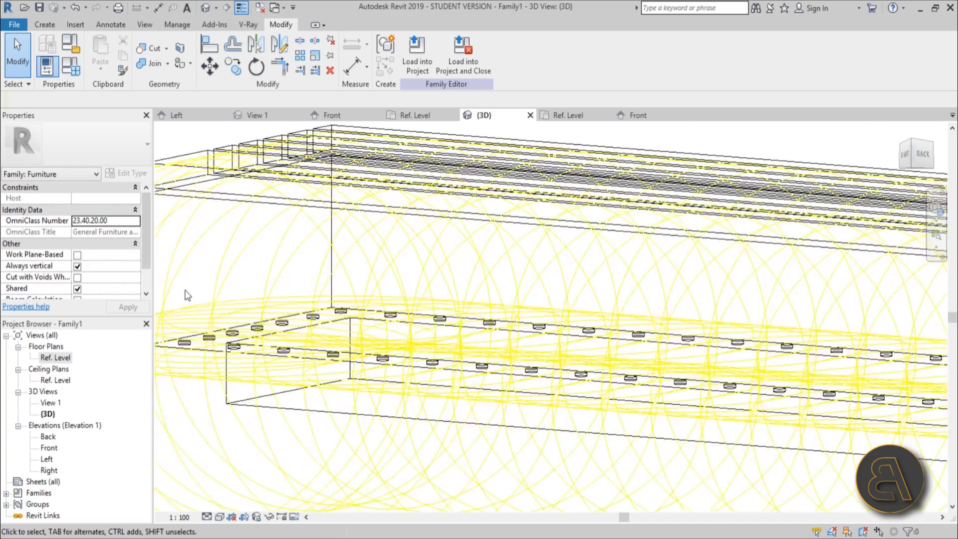
Select the bench body and its recessed base extrusion together, and search the material library for "conc".
{"action": "left_click", "coordinate": [418, 270]}
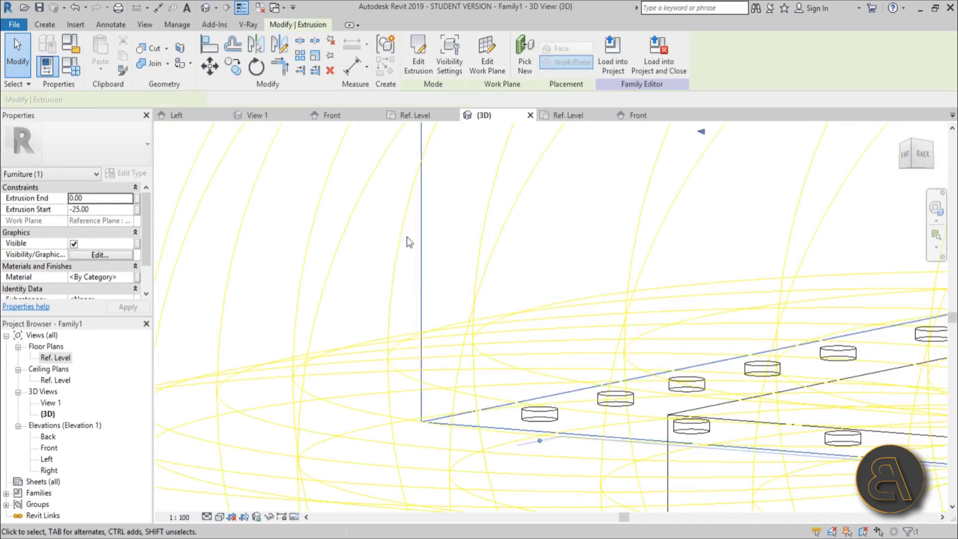
{"action": "middle_click_drag", "start_coordinate": [406, 236], "coordinate": [449, 319], "text": "shift"}
{"action": "left_click", "coordinate": [444, 323], "text": "ctrl"}
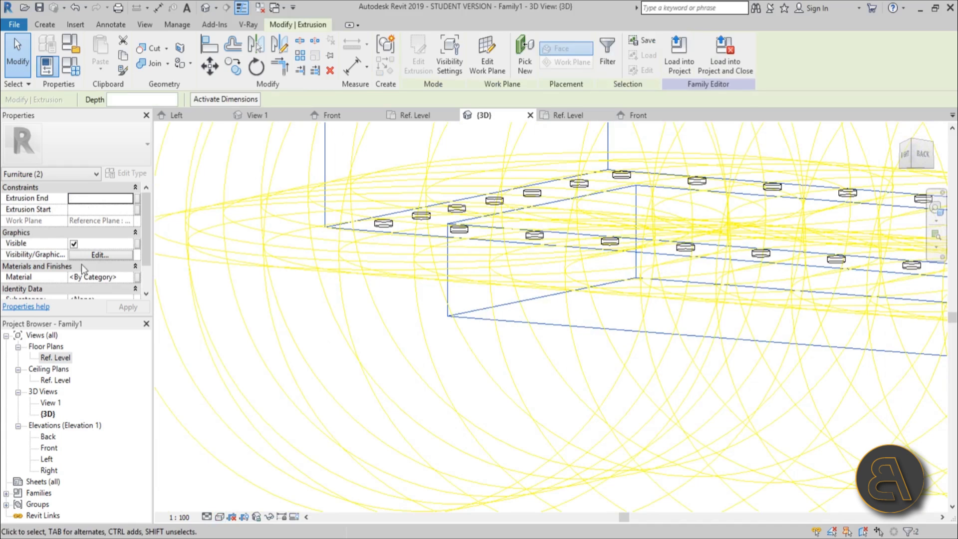
{"action": "left_click", "coordinate": [130, 277]}
{"action": "left_click", "coordinate": [131, 277]}
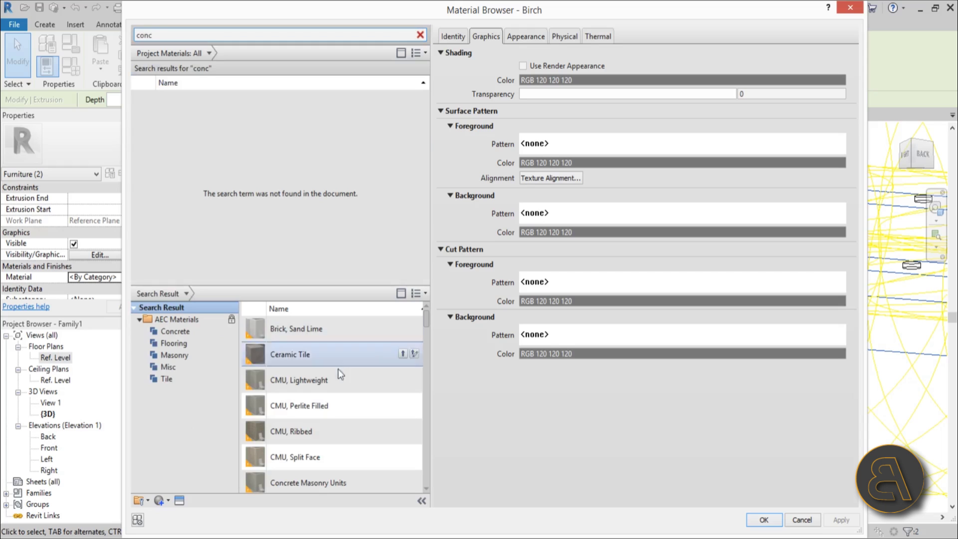
Examine the concrete materials in the search results, previewing several such as CMU, Perlite Filled and Concrete, Precast Panels.
{"action": "left_click_drag", "start_coordinate": [428, 325], "coordinate": [428, 328]}
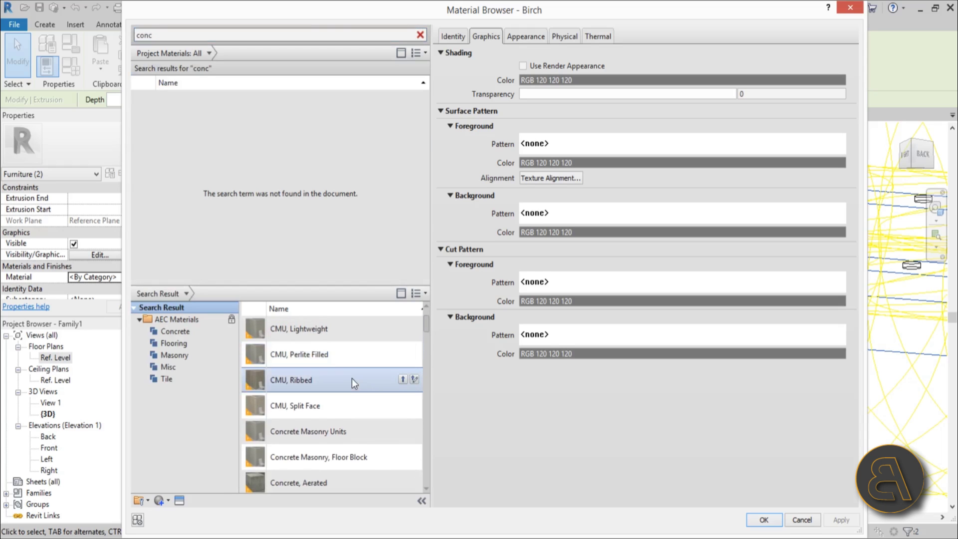
{"action": "left_click", "coordinate": [351, 357]}
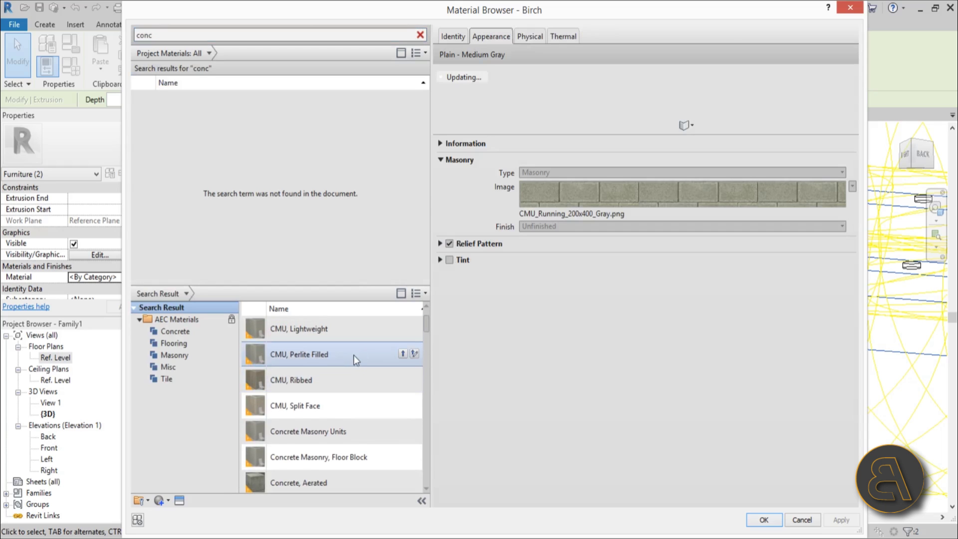
{"action": "scroll", "coordinate": [352, 362], "scroll_direction": "down", "scroll_amount": 3}
{"action": "left_click", "coordinate": [318, 381]}
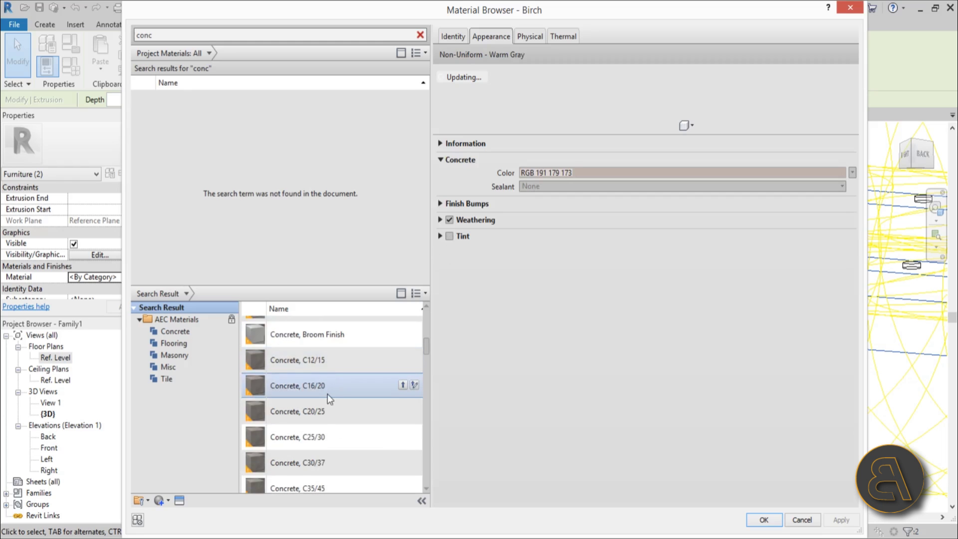
{"action": "scroll", "coordinate": [328, 394], "scroll_direction": "down", "scroll_amount": 5}
{"action": "scroll", "coordinate": [324, 391], "scroll_direction": "up", "scroll_amount": 1}
{"action": "scroll", "coordinate": [325, 391], "scroll_direction": "up", "scroll_amount": 1}
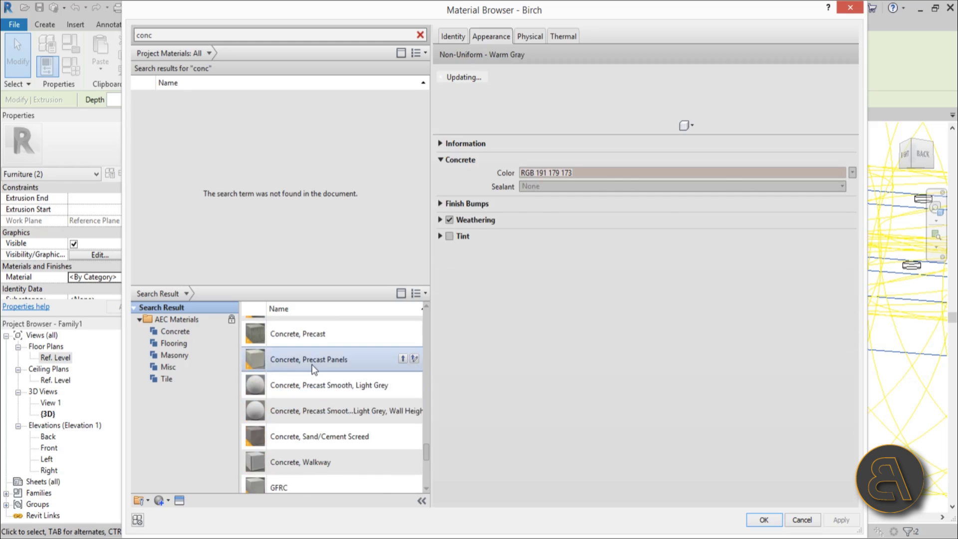
{"action": "left_click", "coordinate": [313, 368]}
{"action": "scroll", "coordinate": [325, 366], "scroll_direction": "up", "scroll_amount": 3}
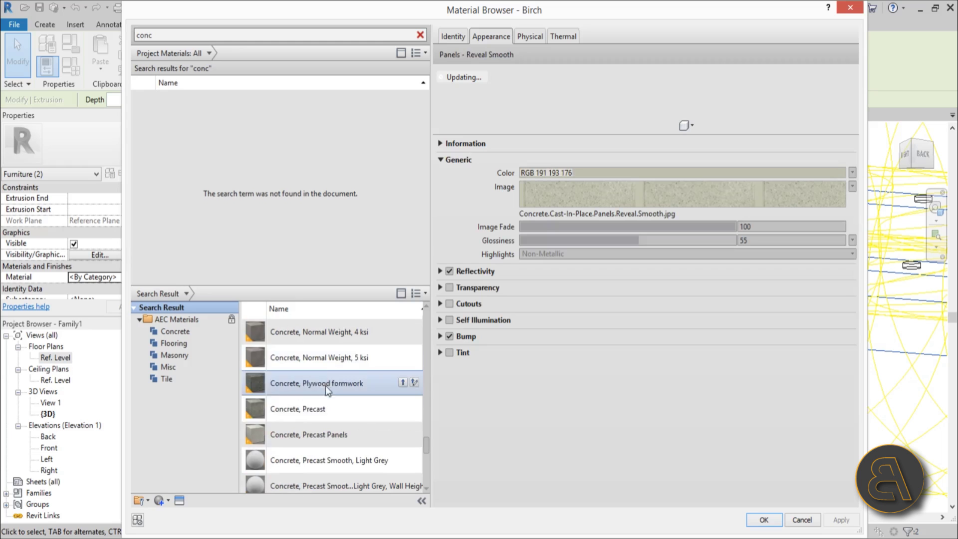
{"action": "scroll", "coordinate": [338, 416], "scroll_direction": "down", "scroll_amount": 5}
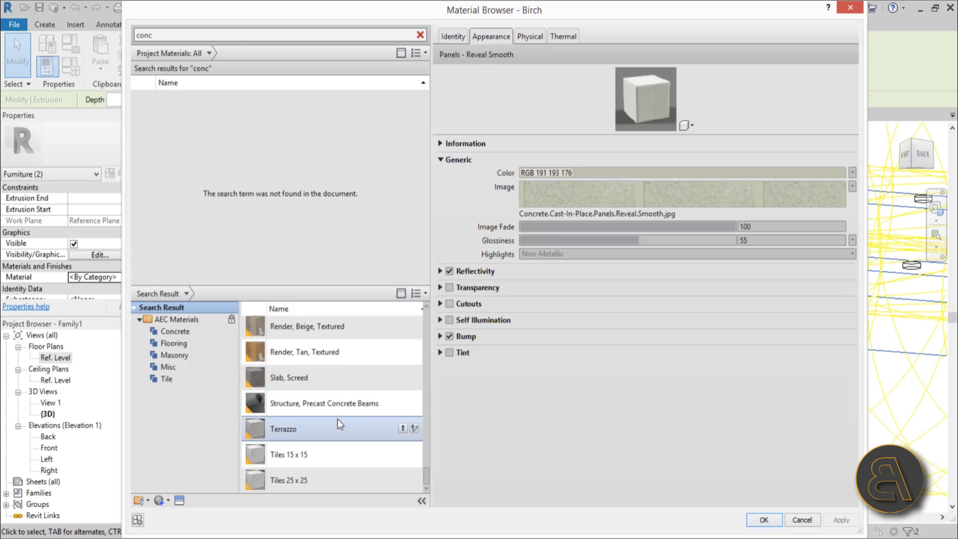
{"action": "scroll", "coordinate": [338, 418], "scroll_direction": "up", "scroll_amount": 4}
{"action": "scroll", "coordinate": [337, 422], "scroll_direction": "down", "scroll_amount": 8}
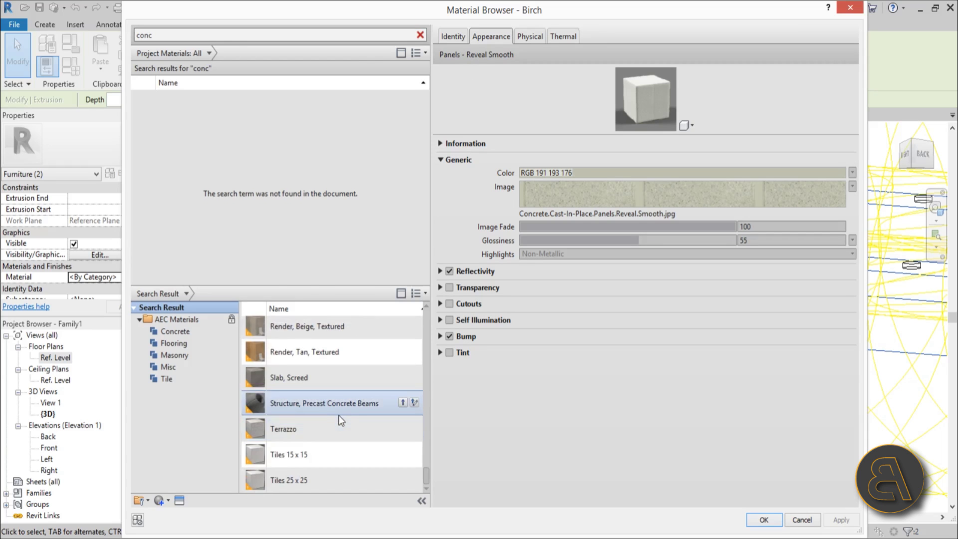
{"action": "scroll", "coordinate": [337, 409], "scroll_direction": "up", "scroll_amount": 7}
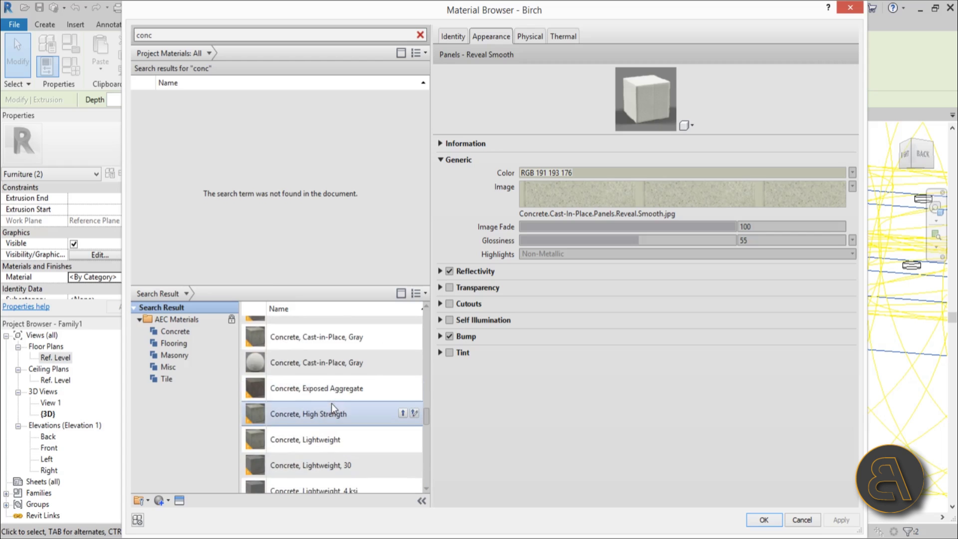
Assign the Concrete, Cast-in-Place, Gray material to the bench body and recessed base, and clear the selection.
{"action": "left_click", "coordinate": [318, 364]}
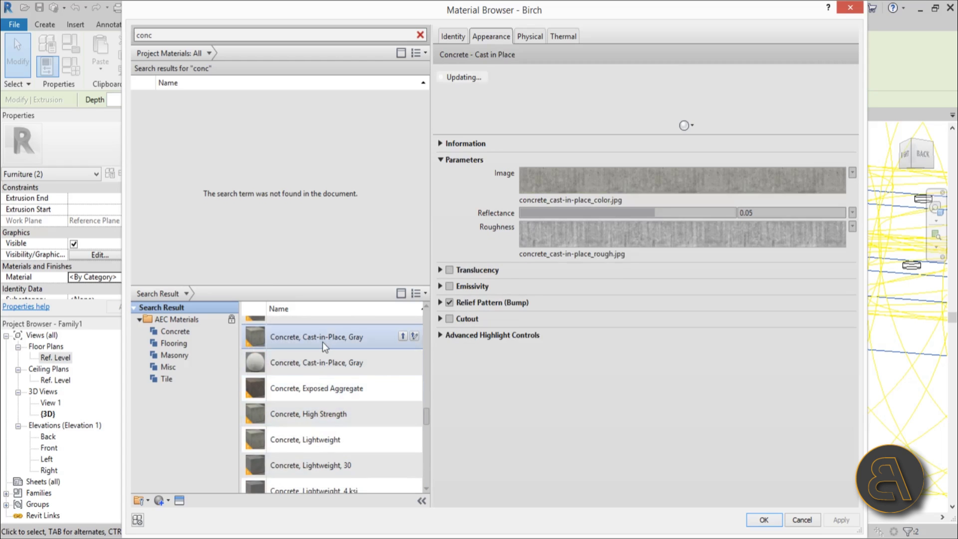
{"action": "left_click", "coordinate": [402, 337]}
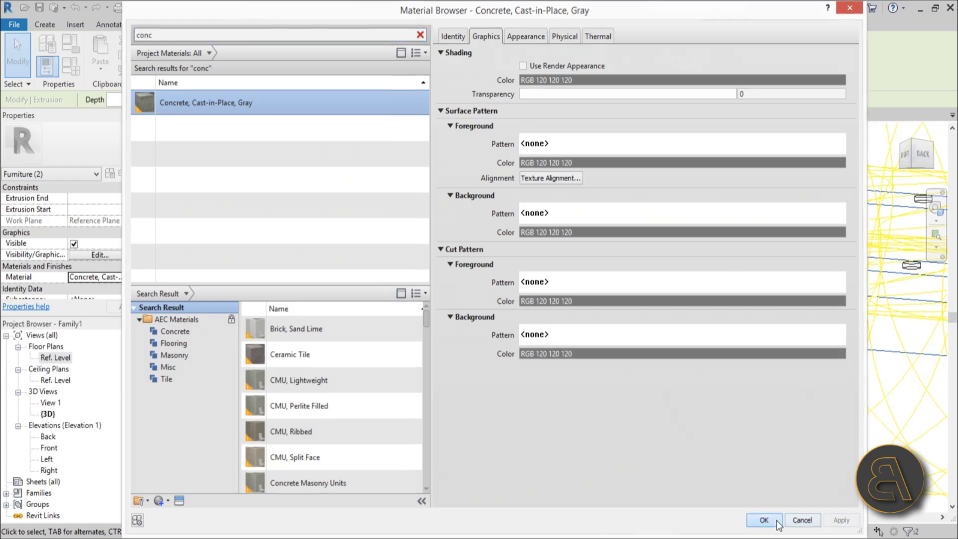
{"action": "left_click", "coordinate": [764, 520]}
{"action": "scroll", "coordinate": [399, 314], "scroll_direction": "down", "scroll_amount": 4}
{"action": "middle_click_drag", "start_coordinate": [658, 459], "coordinate": [634, 403], "text": "shift"}
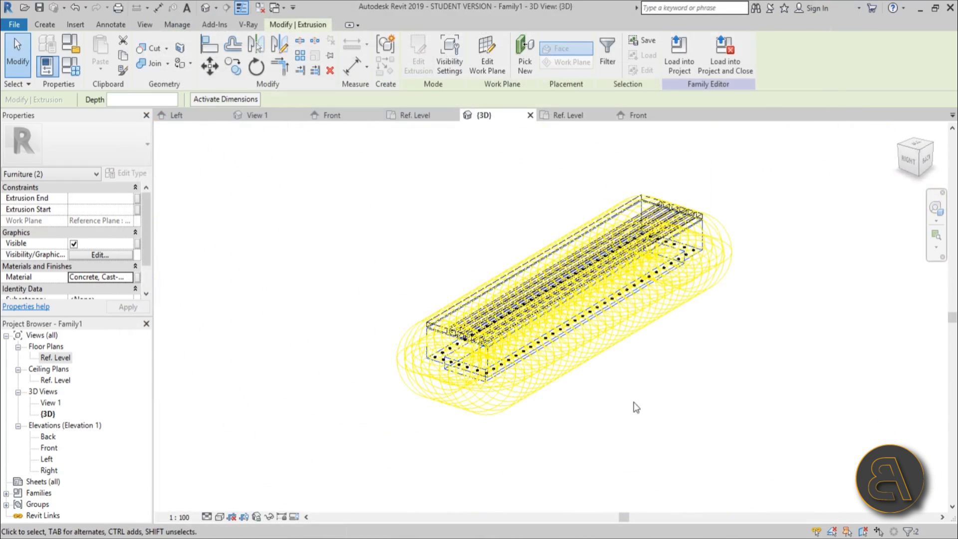
{"action": "left_click", "coordinate": [750, 384]}
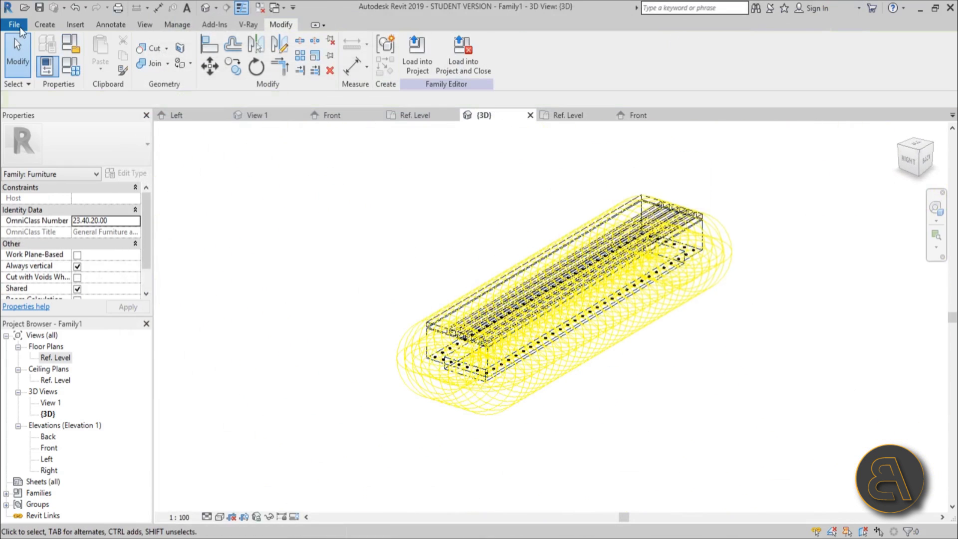
Create a new project from the Construction Template.
{"action": "left_click", "coordinate": [15, 25]}
{"action": "mouse_move", "coordinate": [46, 74]}
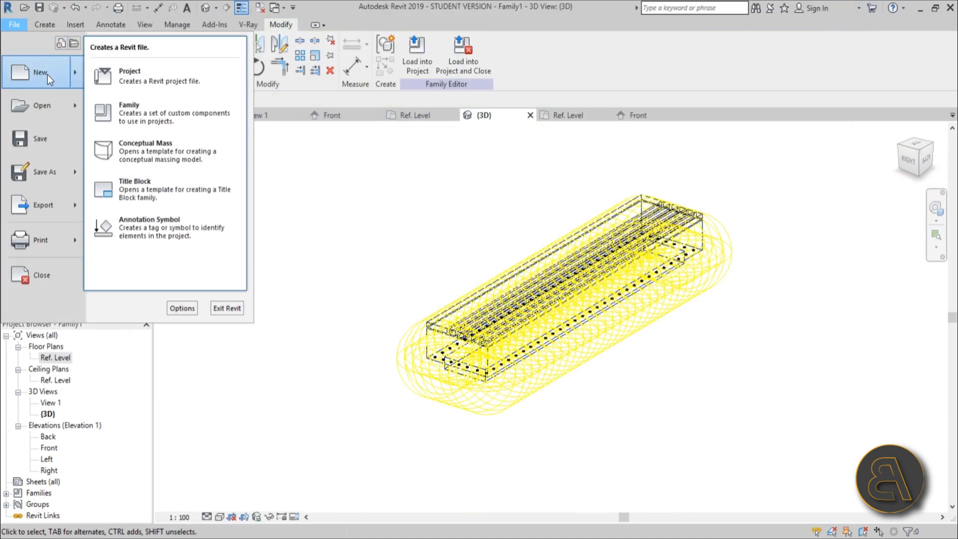
{"action": "left_click", "coordinate": [152, 80]}
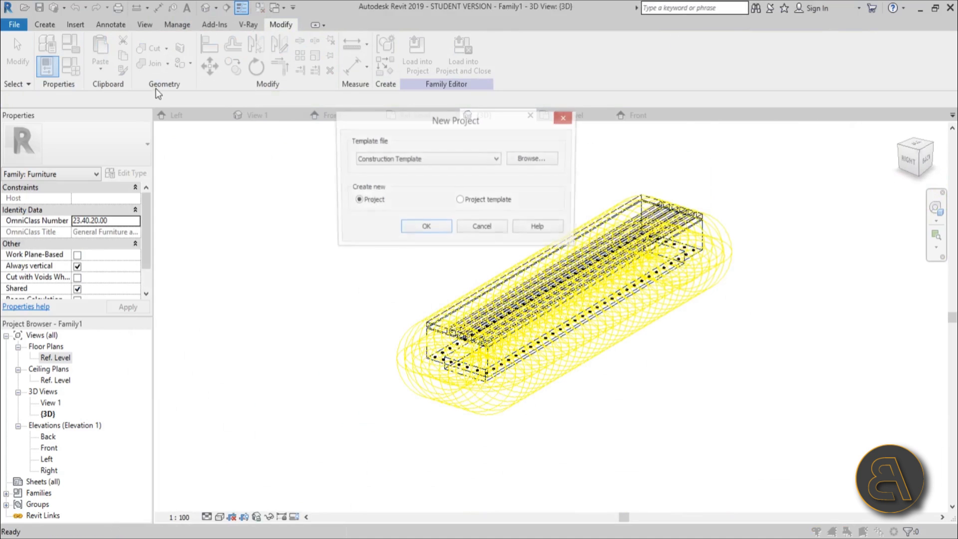
{"action": "left_click", "coordinate": [425, 229]}
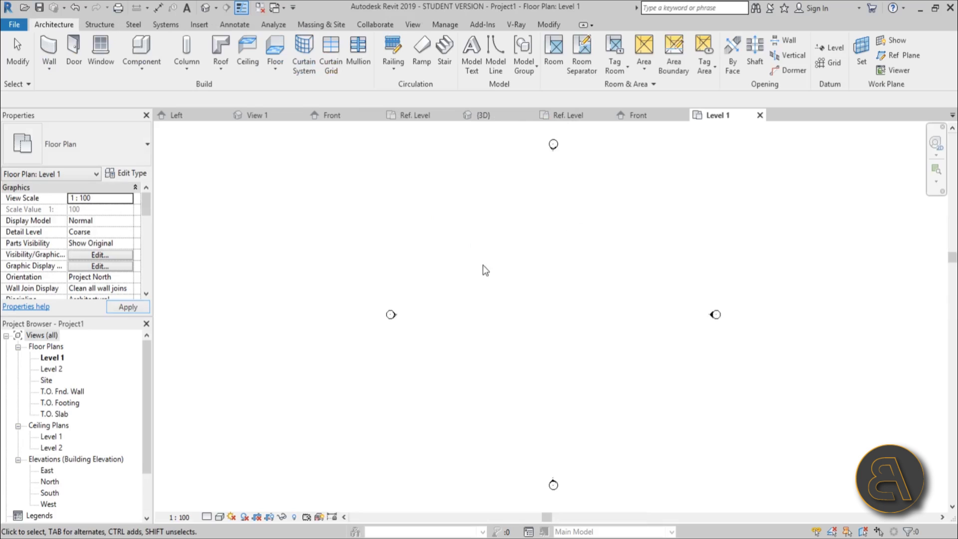
Create a rectangular Concrete-Commercial 362mm floor on Level 1 between the elevation markers, and clear the selection.
{"action": "scroll", "coordinate": [486, 270], "scroll_direction": "down", "scroll_amount": 1}
{"action": "middle_click_drag", "start_coordinate": [471, 270], "coordinate": [321, 246]}
{"action": "scroll", "coordinate": [322, 247], "scroll_direction": "up", "scroll_amount": 2}
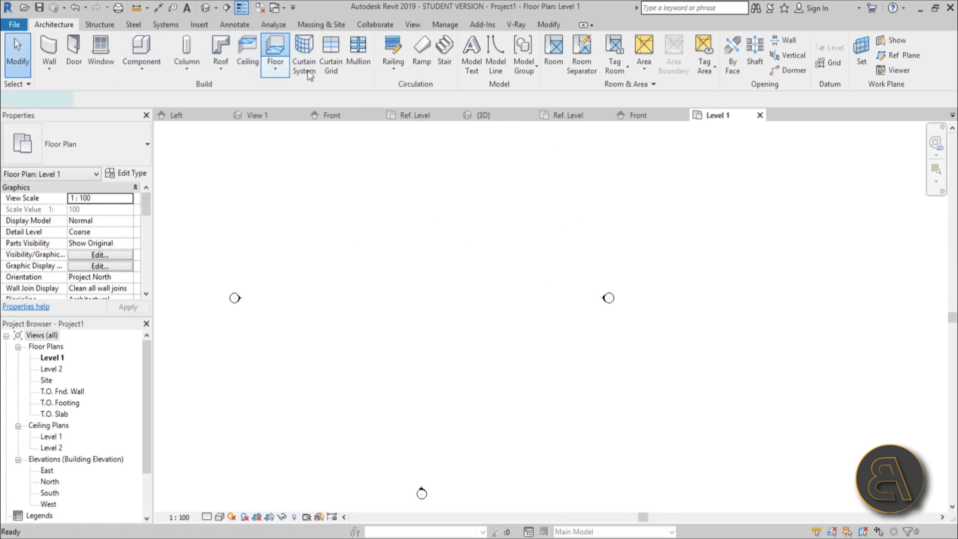
{"action": "left_click", "coordinate": [582, 42]}
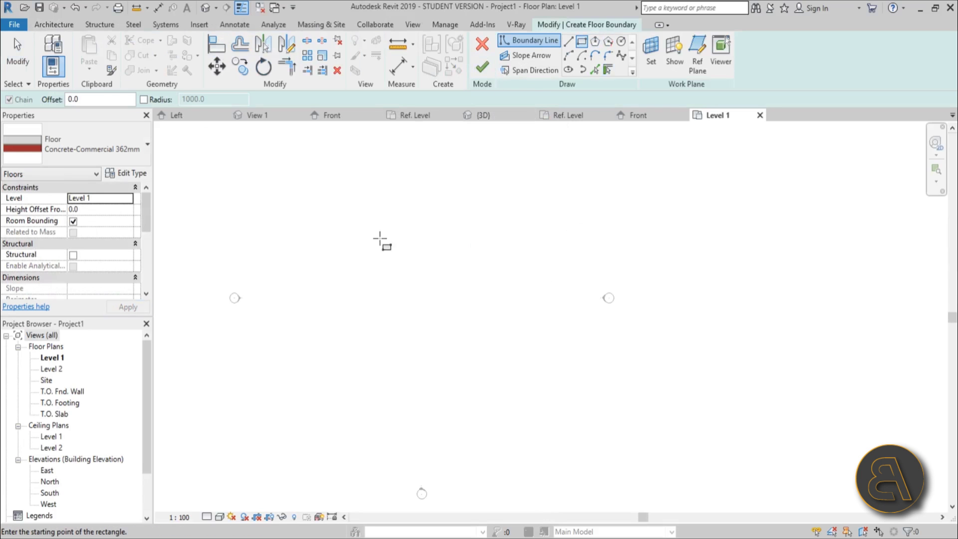
{"action": "left_click", "coordinate": [312, 207]}
{"action": "left_click", "coordinate": [556, 400]}
{"action": "key", "text": "Escape"}
{"action": "left_click", "coordinate": [482, 67]}
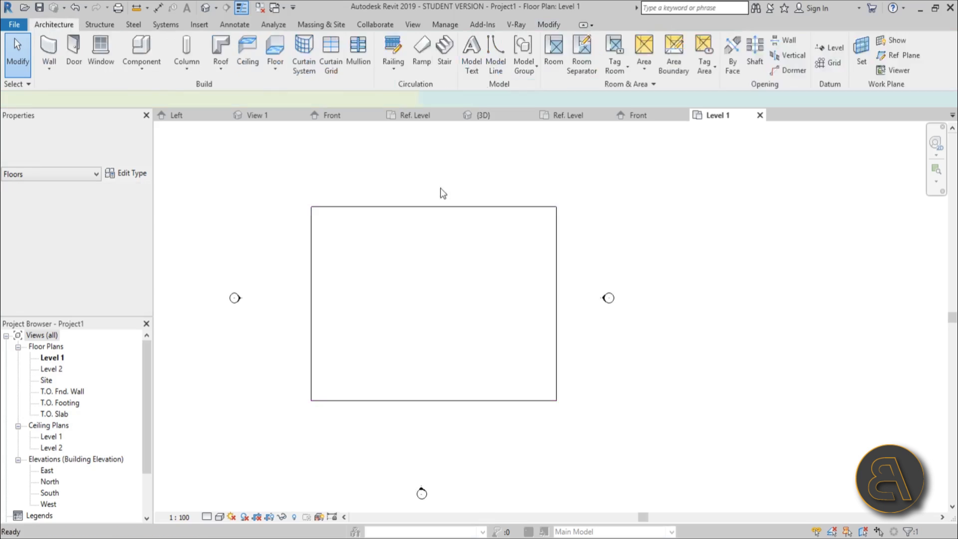
{"action": "left_click", "coordinate": [291, 167]}
Load the bench family into Project1 and place one instance on the Level 1 floor.
{"action": "left_click", "coordinate": [505, 123]}
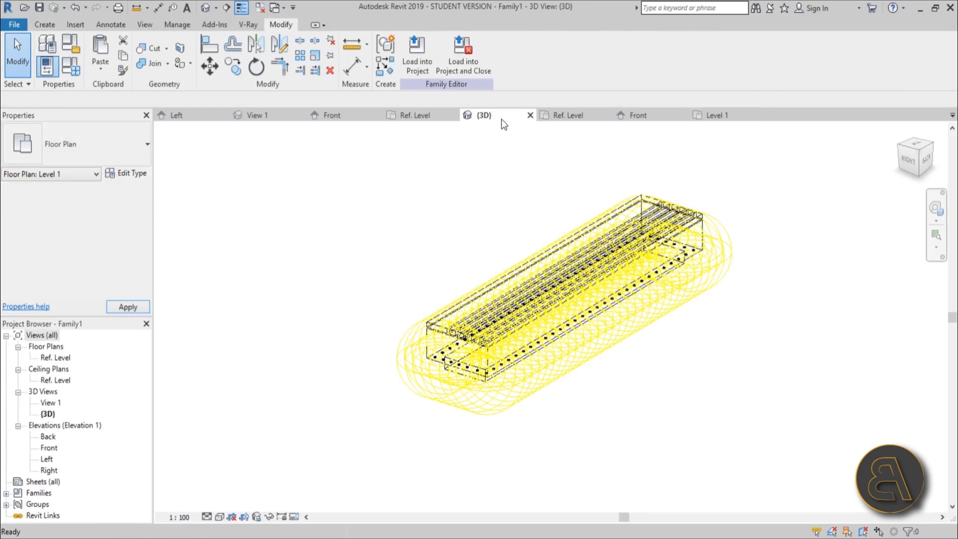
{"action": "left_click", "coordinate": [419, 70]}
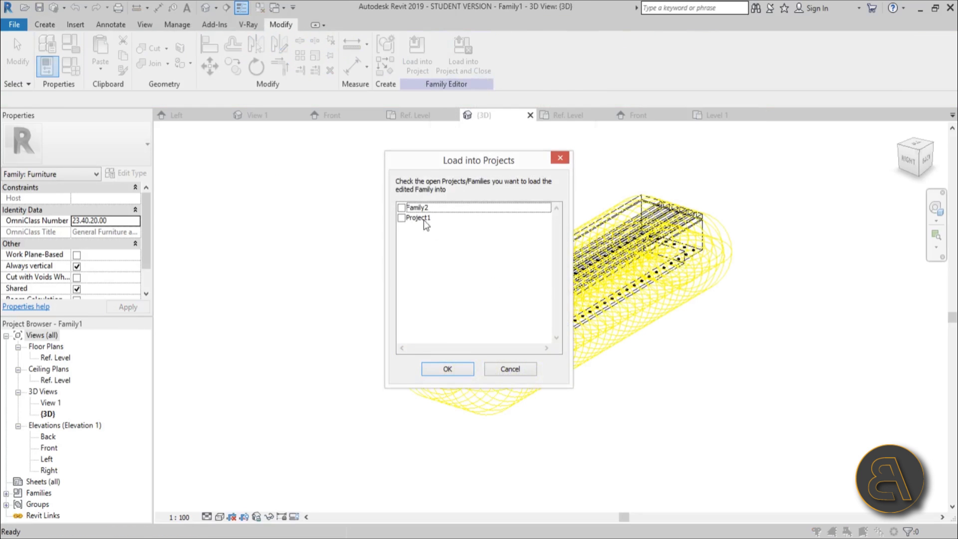
{"action": "left_click", "coordinate": [401, 218]}
{"action": "left_click", "coordinate": [445, 370]}
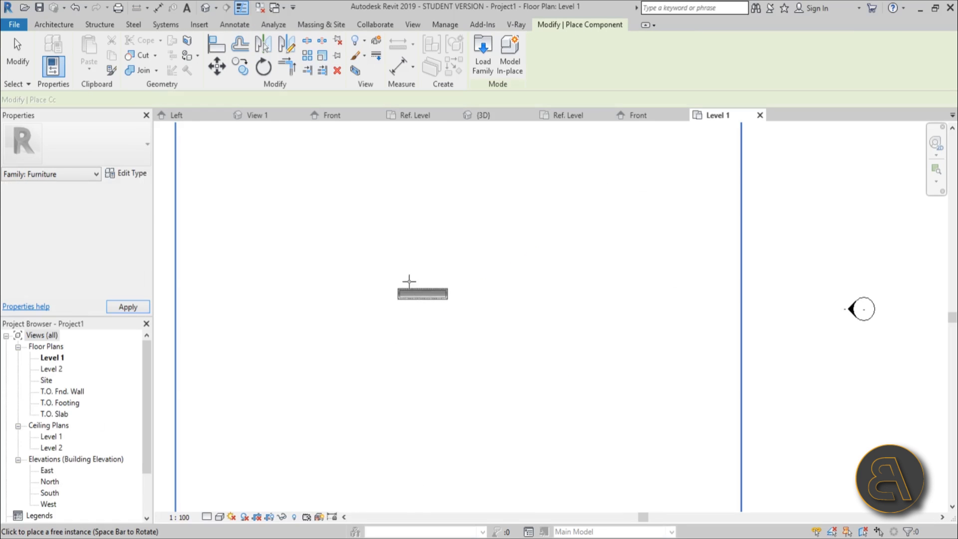
{"action": "key", "text": "Escape"}
{"action": "left_click", "coordinate": [400, 264]}
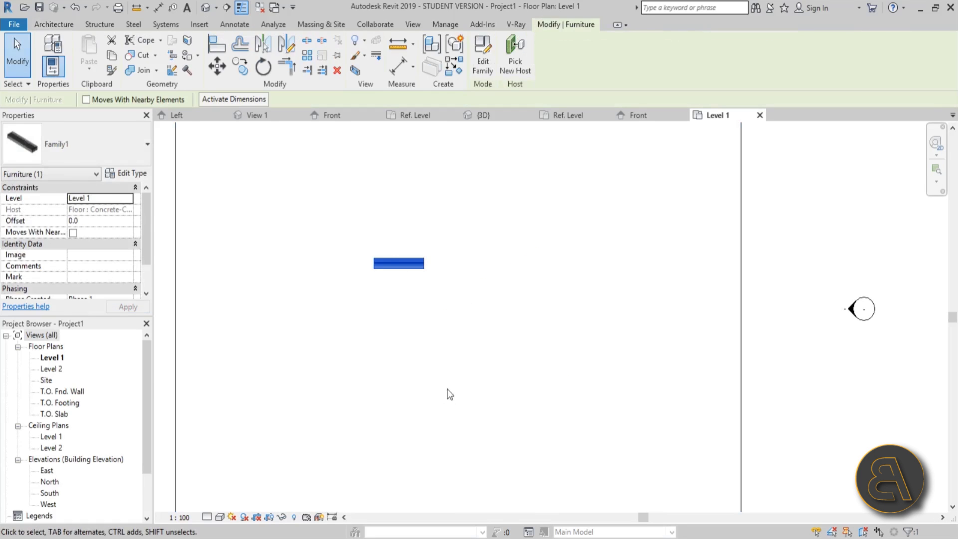
Open the project's default 3D view and set its visual style to Realistic.
{"action": "scroll", "coordinate": [384, 255], "scroll_direction": "up", "scroll_amount": 2}
{"action": "scroll", "coordinate": [386, 257], "scroll_direction": "up", "scroll_amount": 1}
{"action": "left_click", "coordinate": [215, 12]}
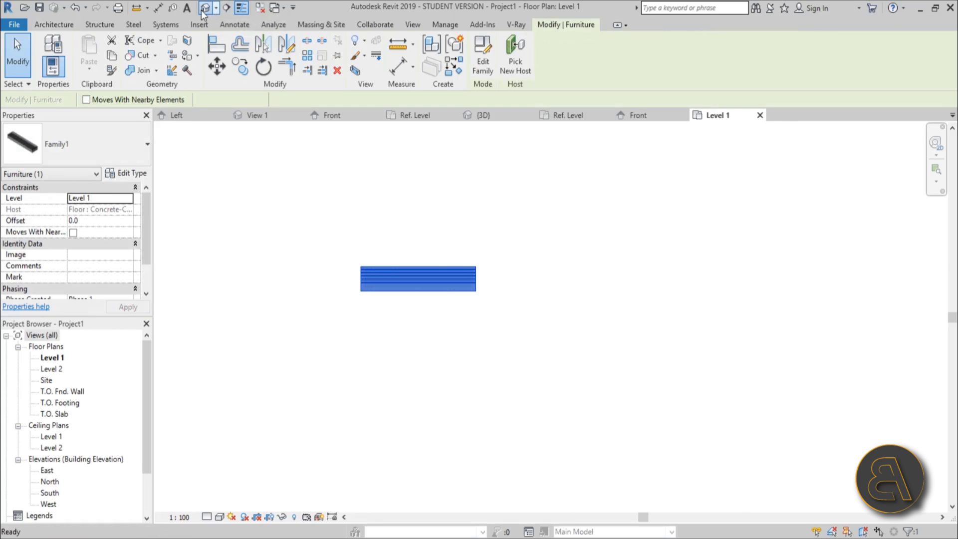
{"action": "scroll", "coordinate": [539, 307], "scroll_direction": "up", "scroll_amount": 5}
{"action": "scroll", "coordinate": [539, 306], "scroll_direction": "up", "scroll_amount": 5}
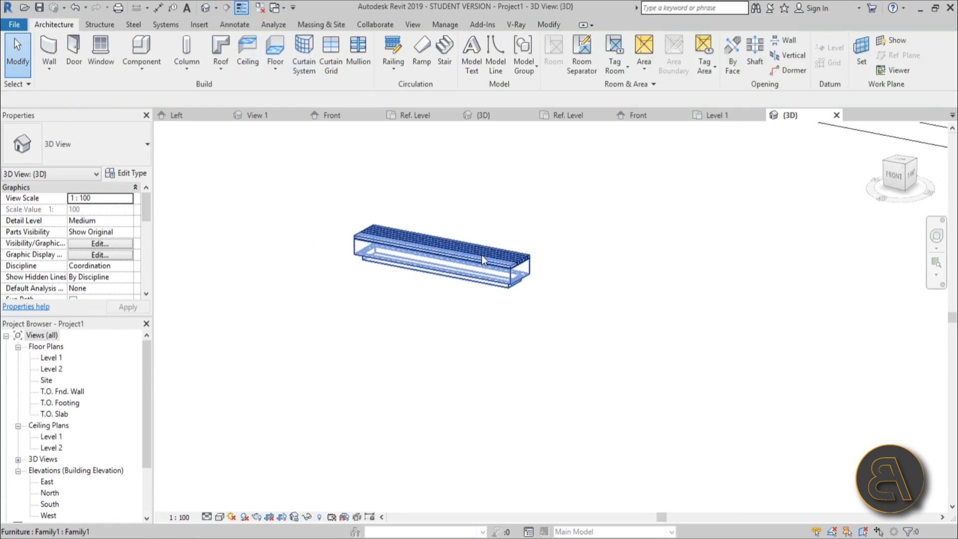
{"action": "left_click", "coordinate": [220, 517]}
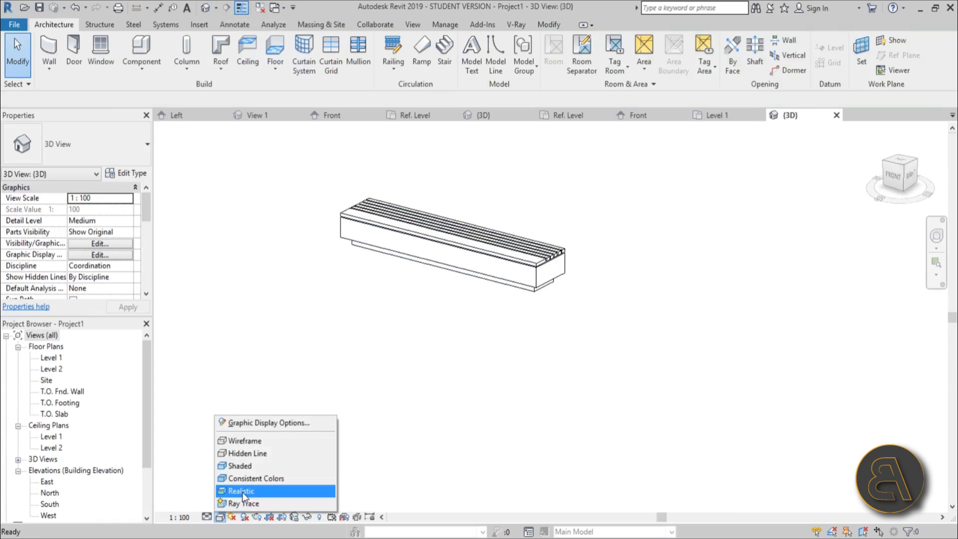
{"action": "left_click", "coordinate": [241, 491]}
Open the Rendering settings for the 3D view of the bench and set the quality to Medium.
{"action": "middle_click_drag", "start_coordinate": [552, 387], "coordinate": [541, 356], "text": "shift"}
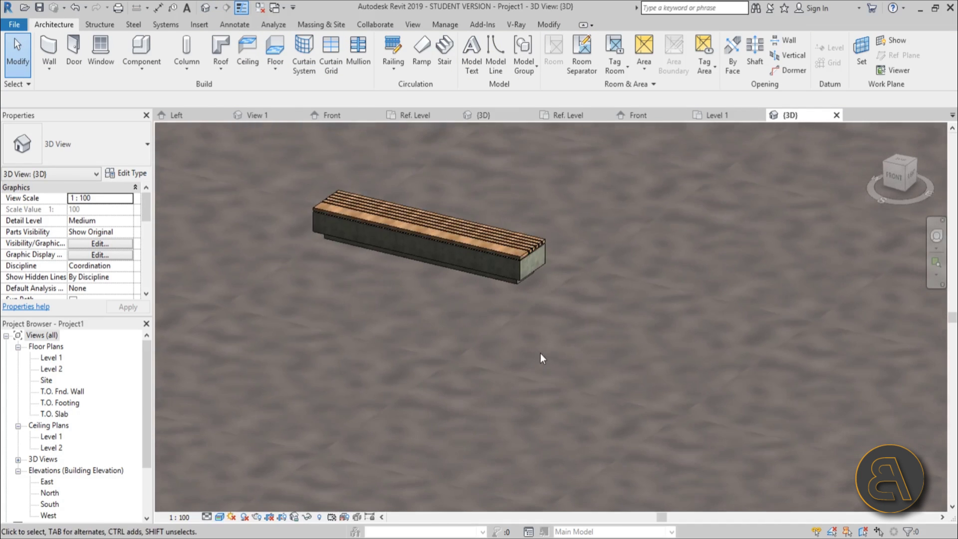
{"action": "scroll", "coordinate": [533, 239], "scroll_direction": "up", "scroll_amount": 5}
{"action": "scroll", "coordinate": [643, 367], "scroll_direction": "down", "scroll_amount": 4}
{"action": "middle_click_drag", "start_coordinate": [643, 367], "coordinate": [525, 367]}
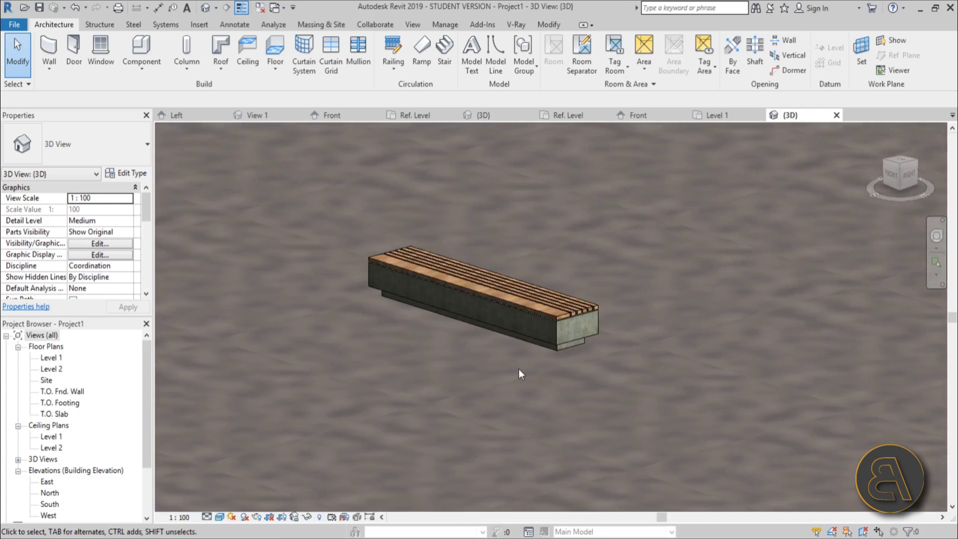
{"action": "scroll", "coordinate": [520, 369], "scroll_direction": "up", "scroll_amount": 2}
{"action": "middle_click_drag", "start_coordinate": [433, 382], "coordinate": [463, 402]}
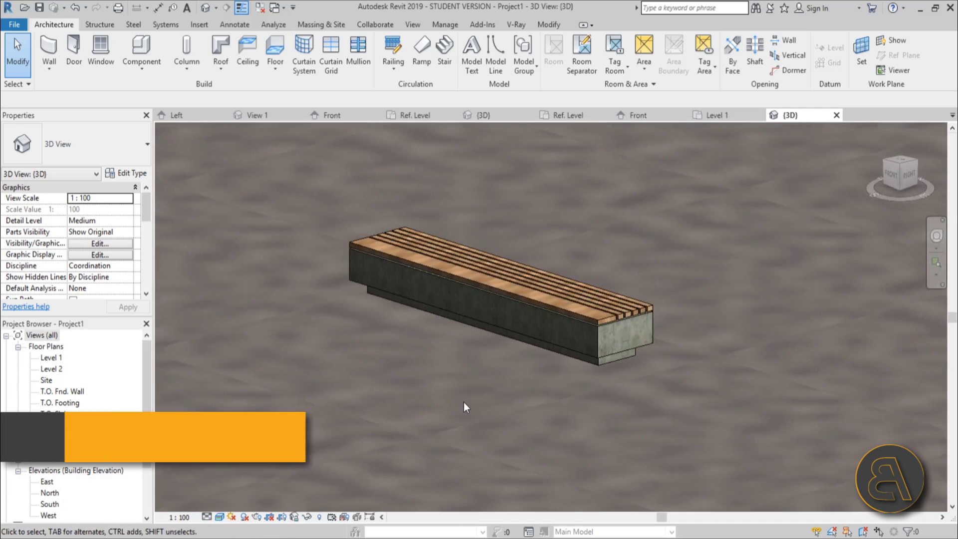
{"action": "key", "text": "r"}
{"action": "key", "text": "r"}
{"action": "left_click", "coordinate": [85, 64]}
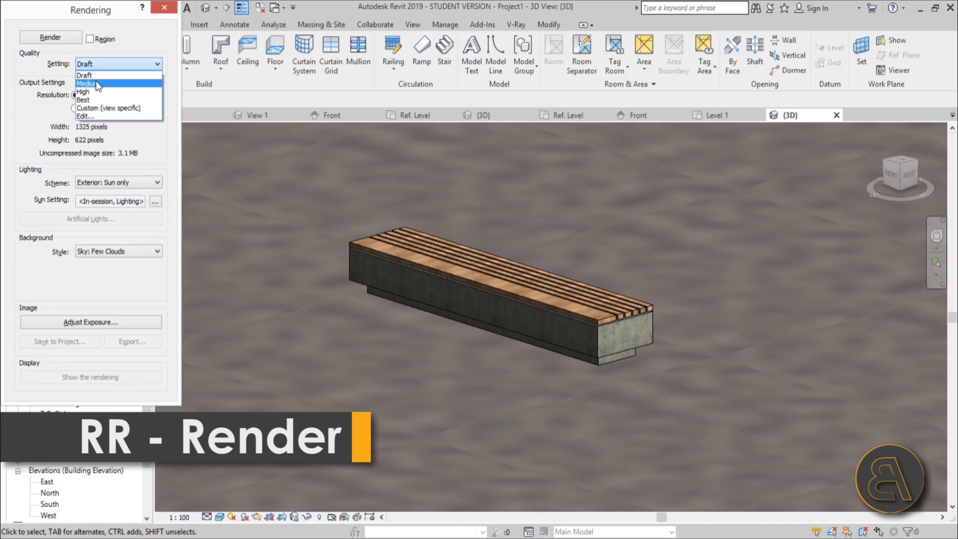
{"action": "left_click", "coordinate": [98, 83]}
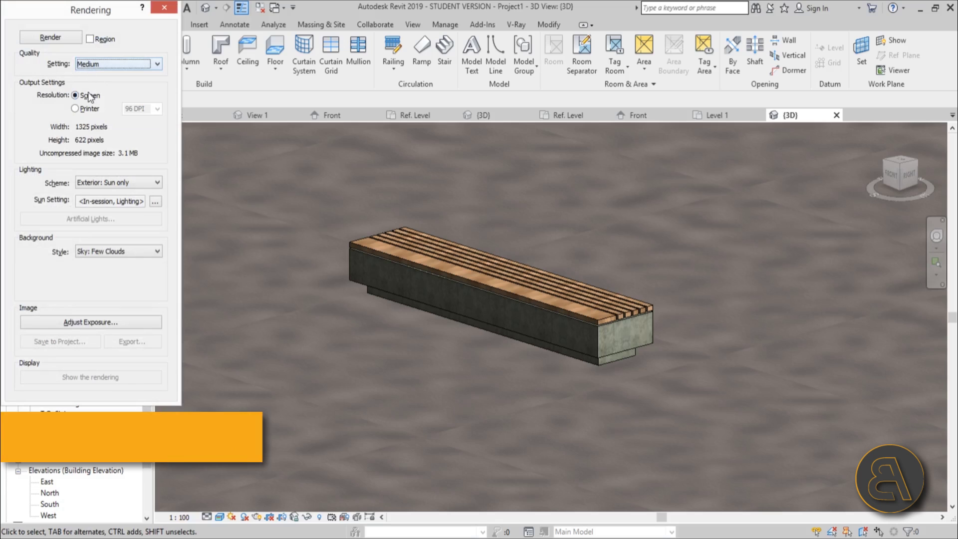
Set the render output resolution to Printer at 150 DPI, keeping the Medium quality setting.
{"action": "left_click", "coordinate": [75, 109]}
{"action": "left_click", "coordinate": [101, 66]}
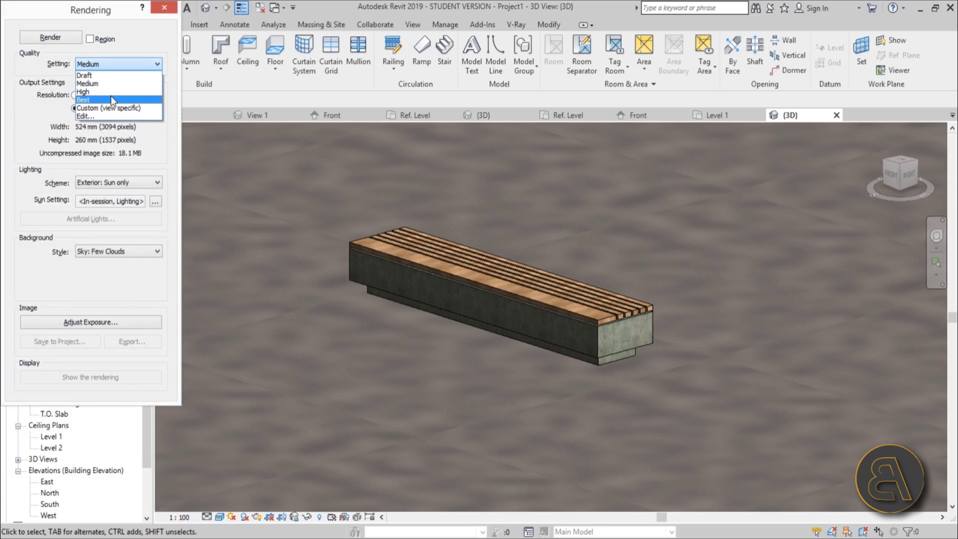
{"action": "left_click", "coordinate": [164, 157]}
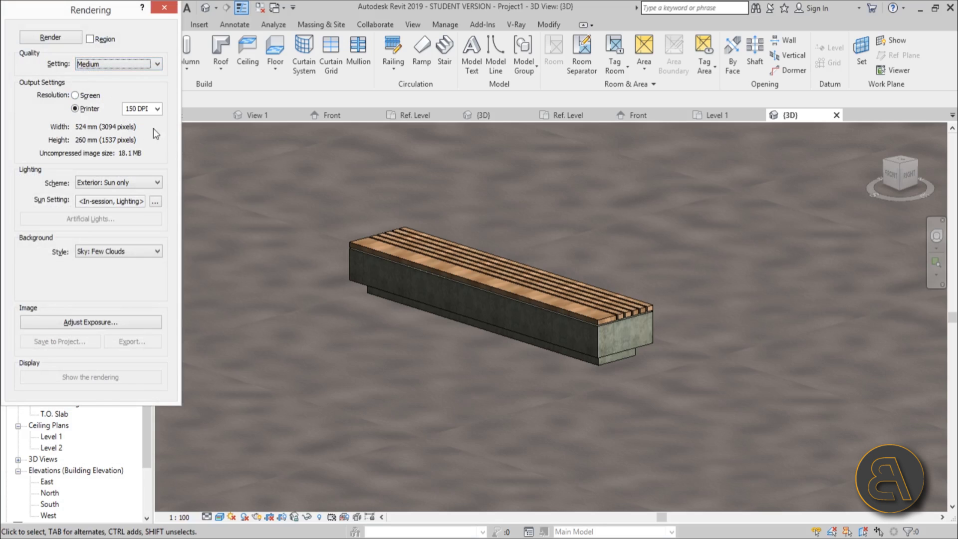
{"action": "left_click", "coordinate": [102, 63]}
{"action": "left_click", "coordinate": [122, 52]}
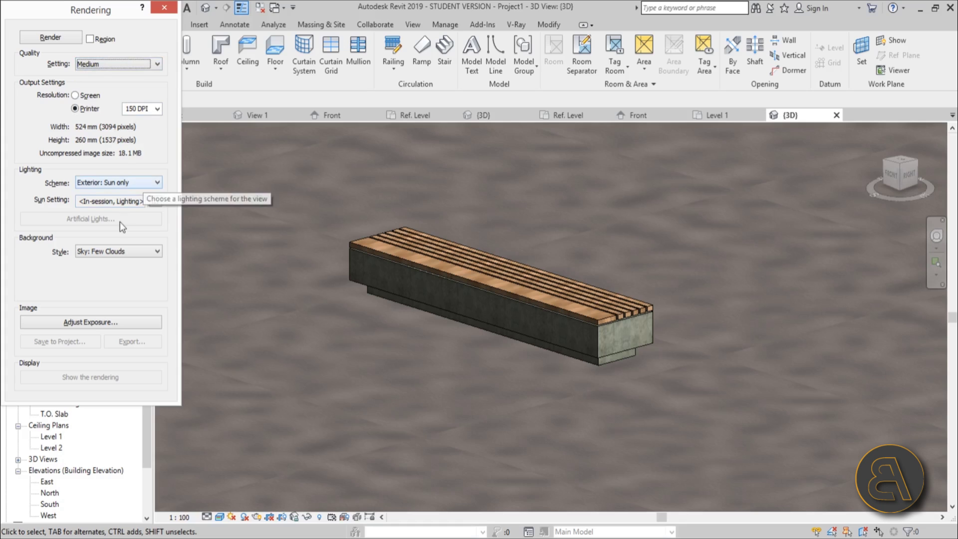
Set the lighting scheme to Interior: Artificial only and render the bench view.
{"action": "left_click", "coordinate": [110, 183]}
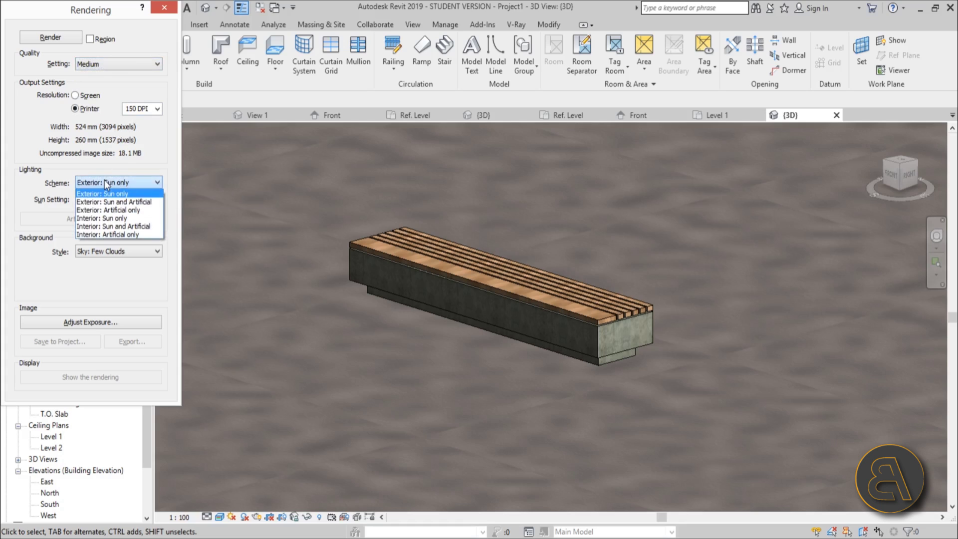
{"action": "left_click", "coordinate": [88, 235]}
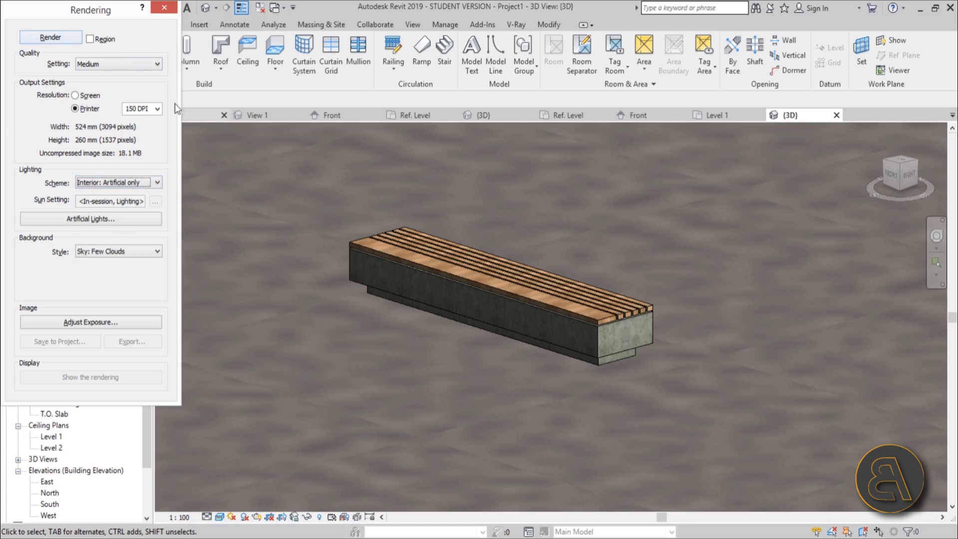
{"action": "left_click", "coordinate": [44, 40]}
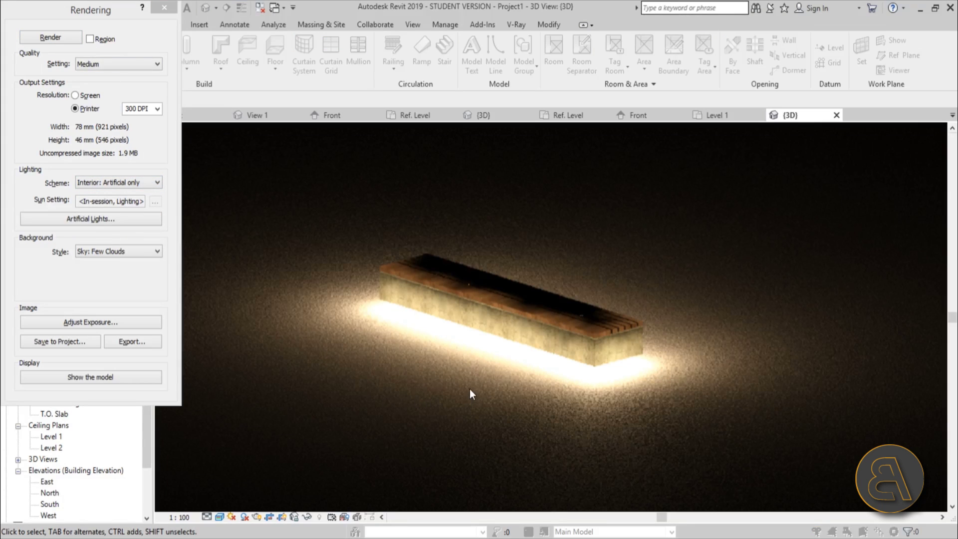